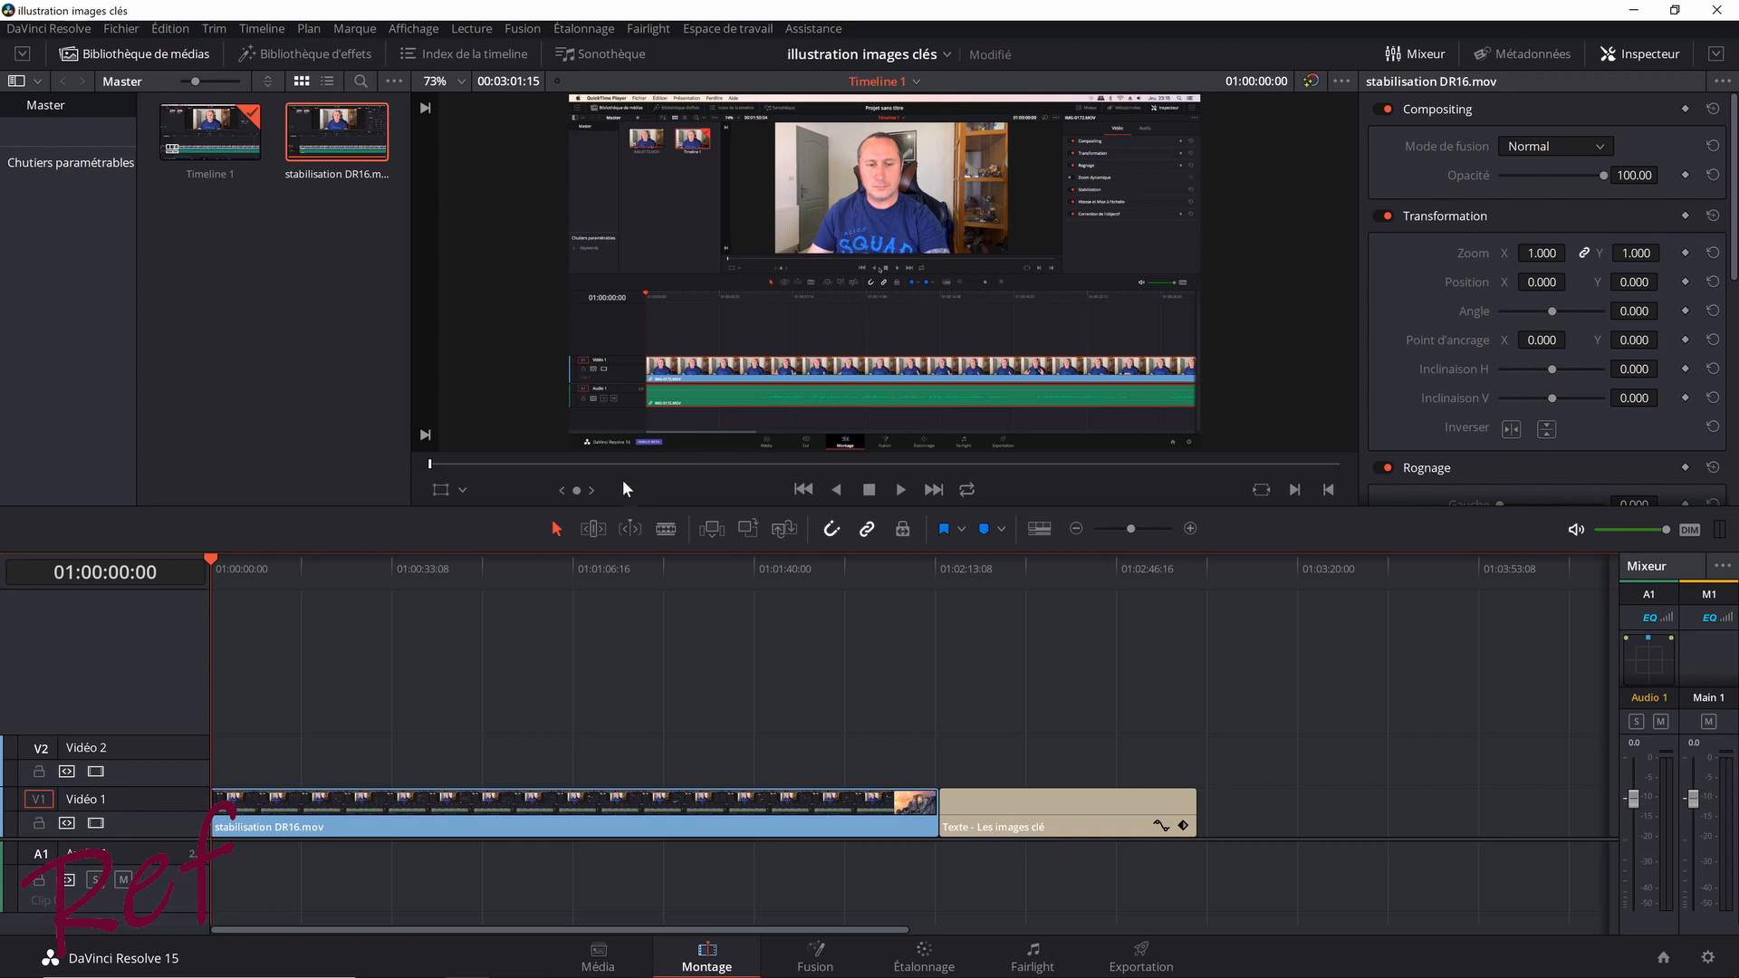
Keyframe the stabilisation clip's zoom at 1.000 at 01:00:14:00 and at 1.300 at 01:00:24:20.
drag(253, 559, 285, 562)
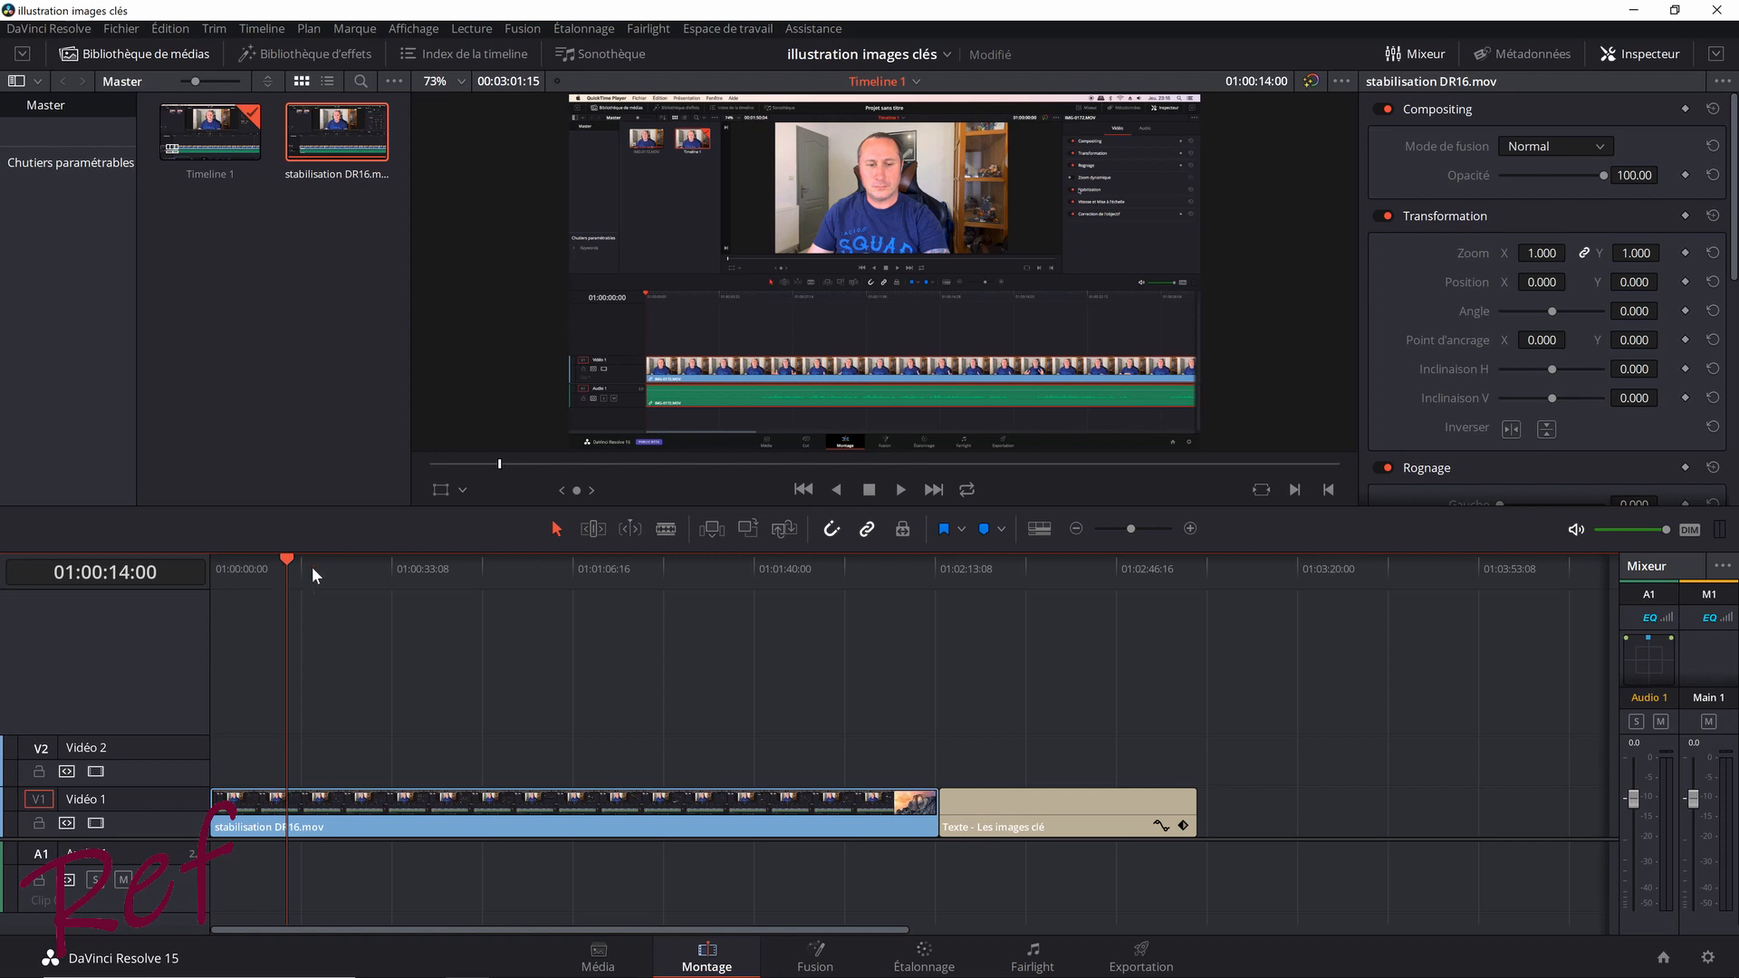
click(1686, 253)
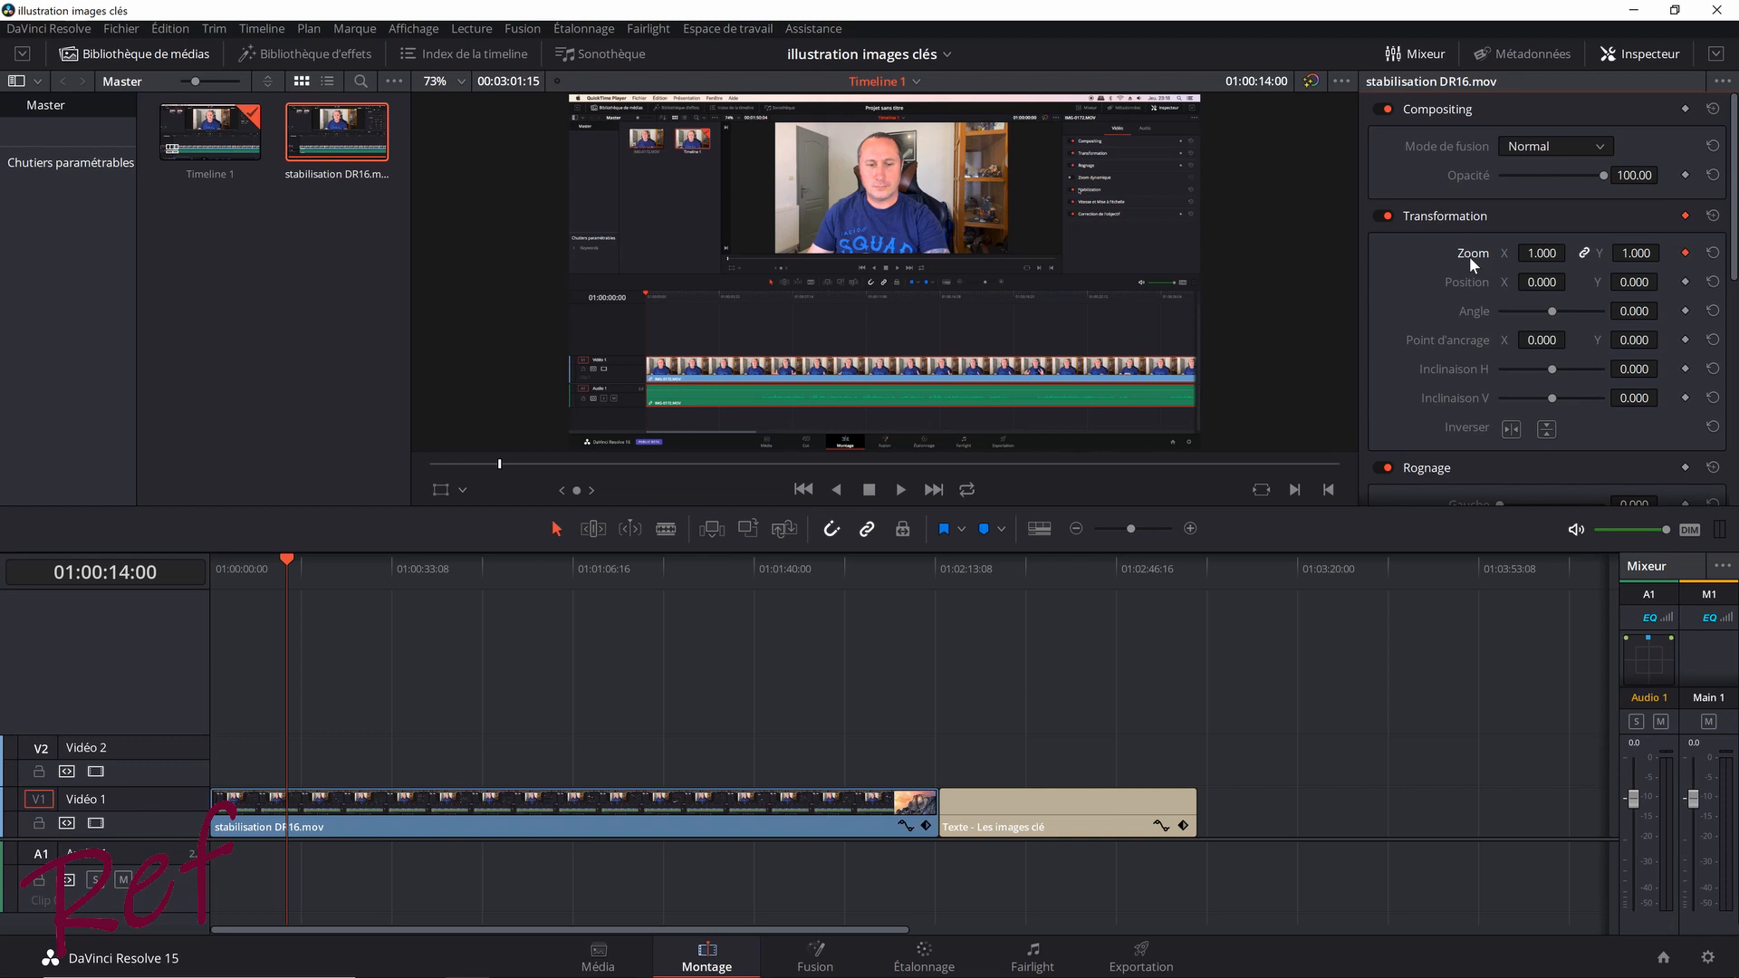
drag(284, 559, 344, 562)
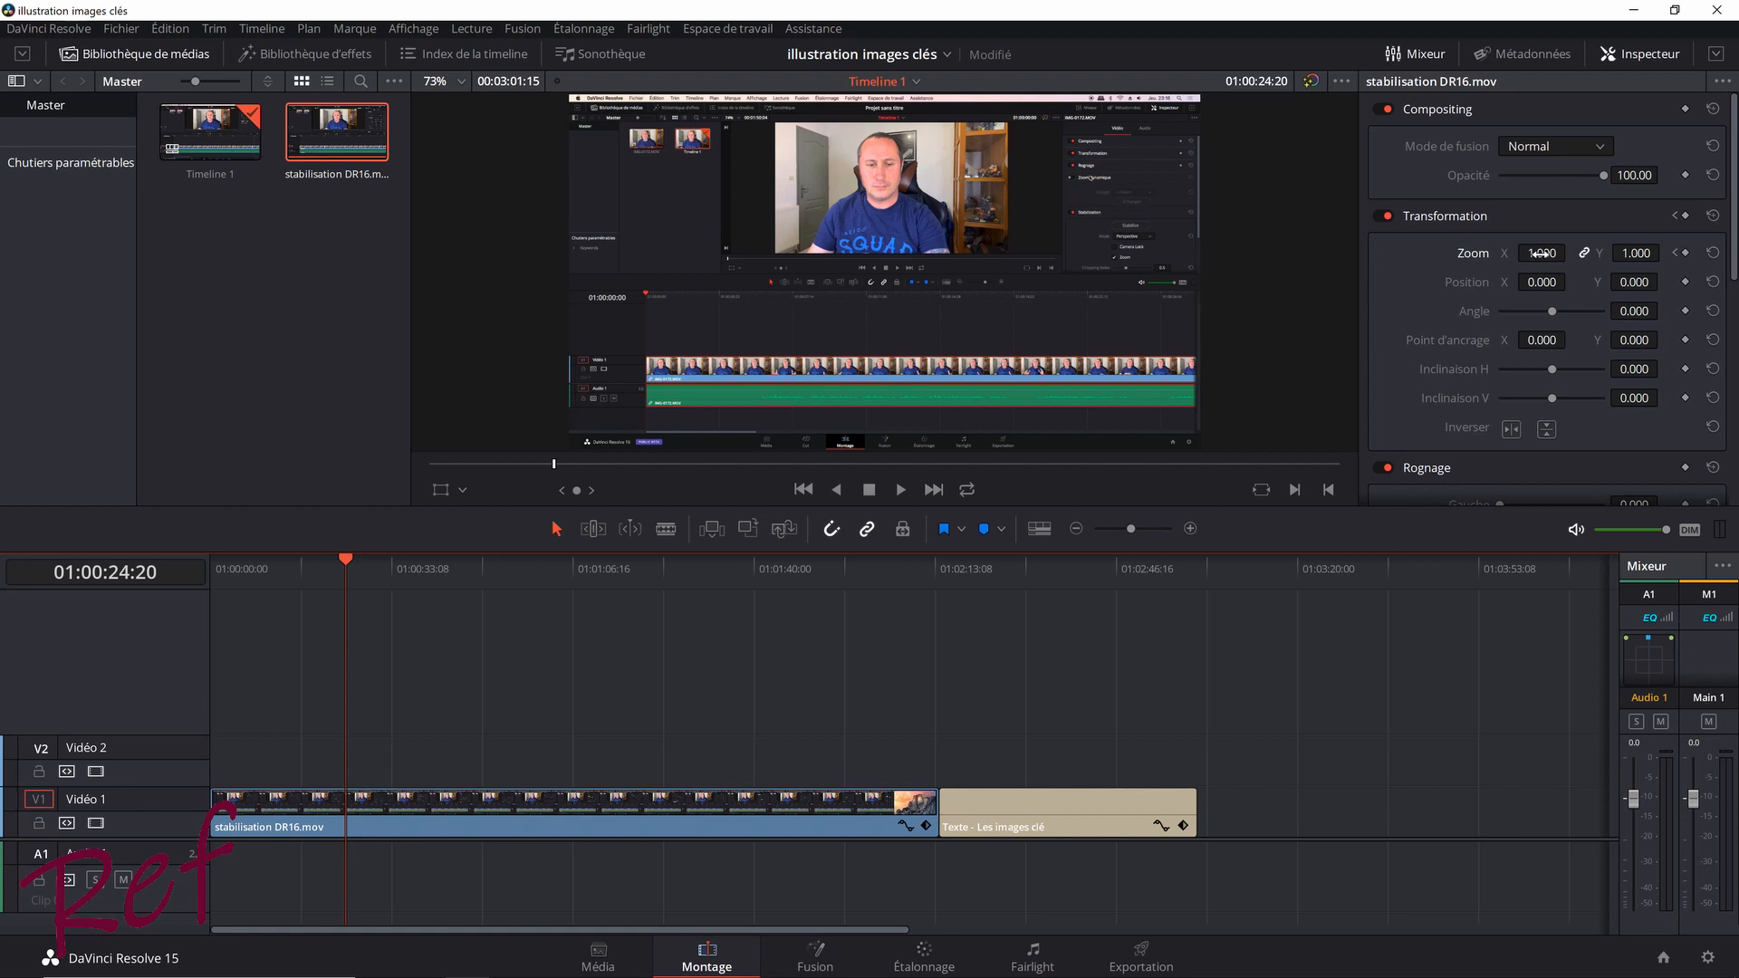
drag(1540, 253, 1572, 253)
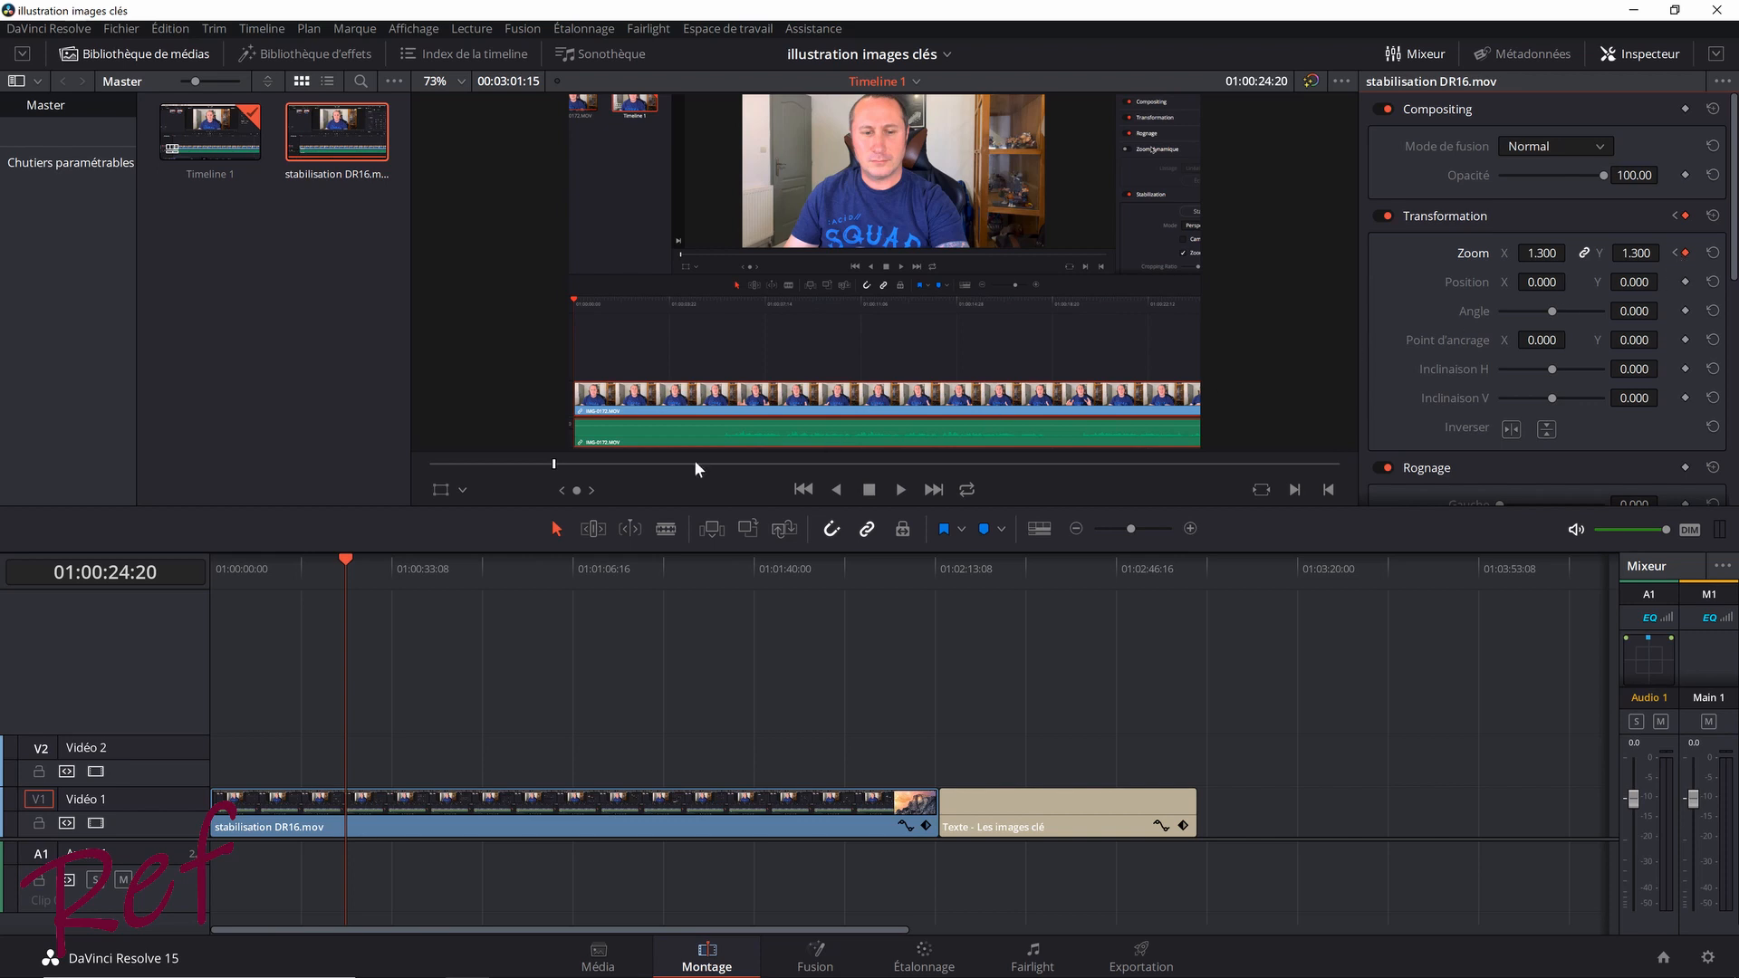
Add a zoom keyframe holding 1.300 at 01:00:41:12 and set the zoom back to 1.000 at 01:00:59:20.
drag(342, 557, 435, 558)
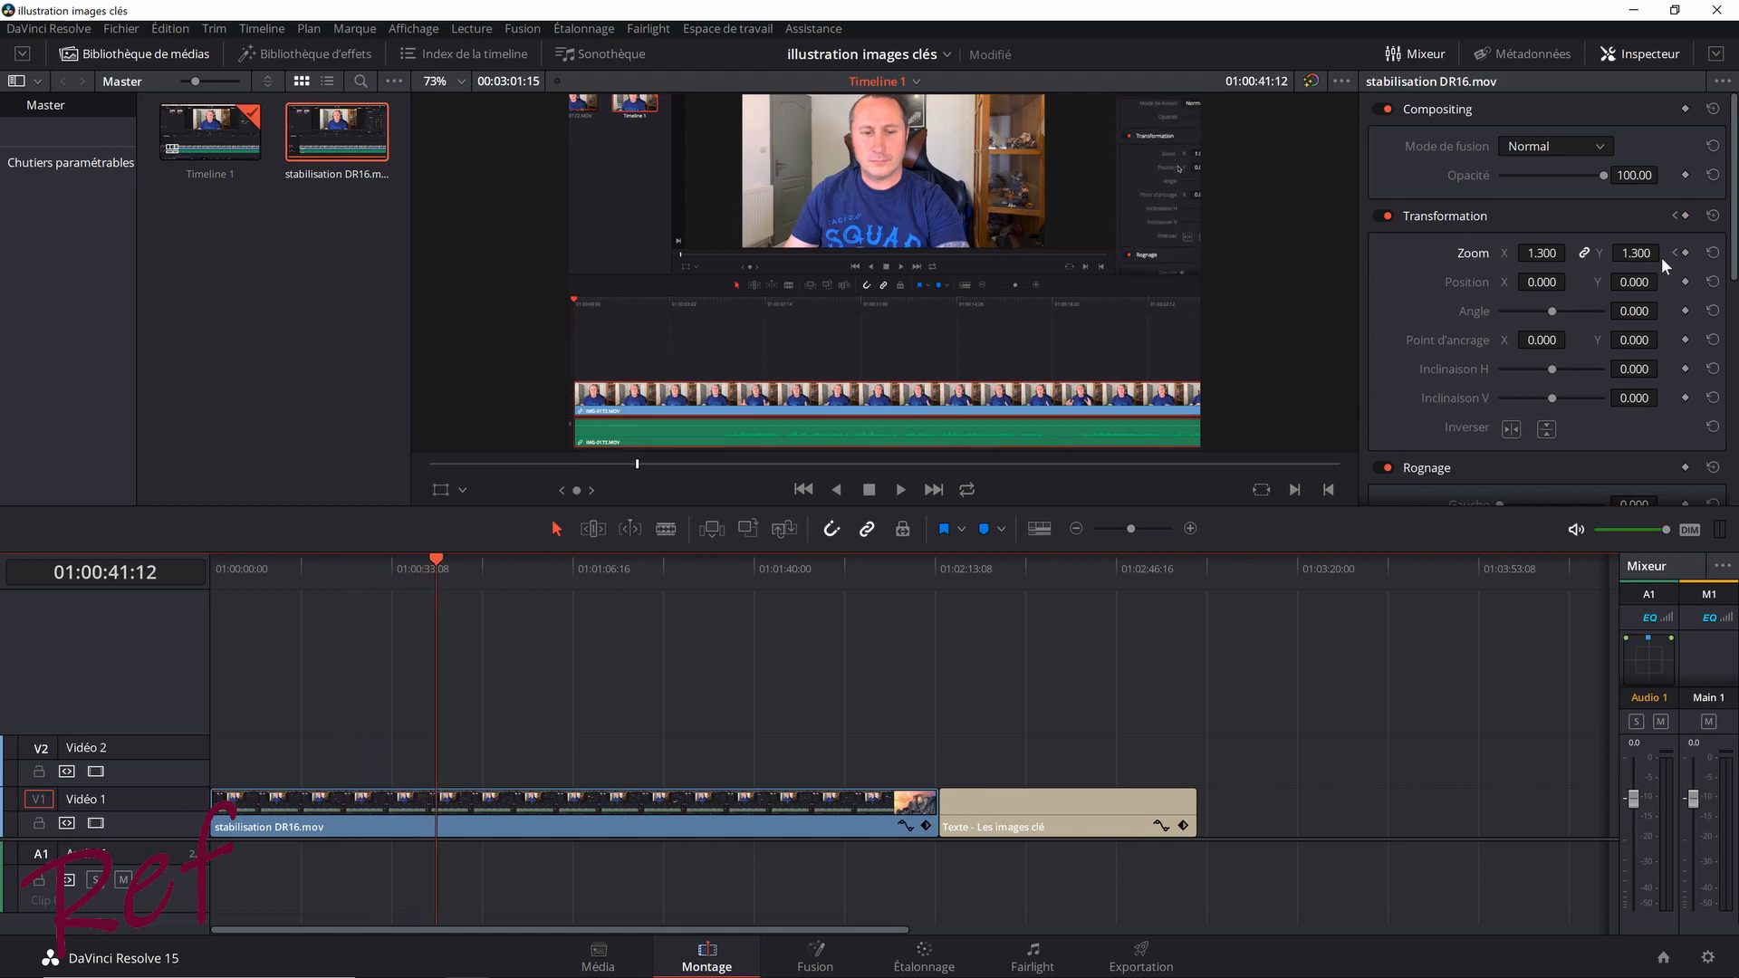
click(1685, 253)
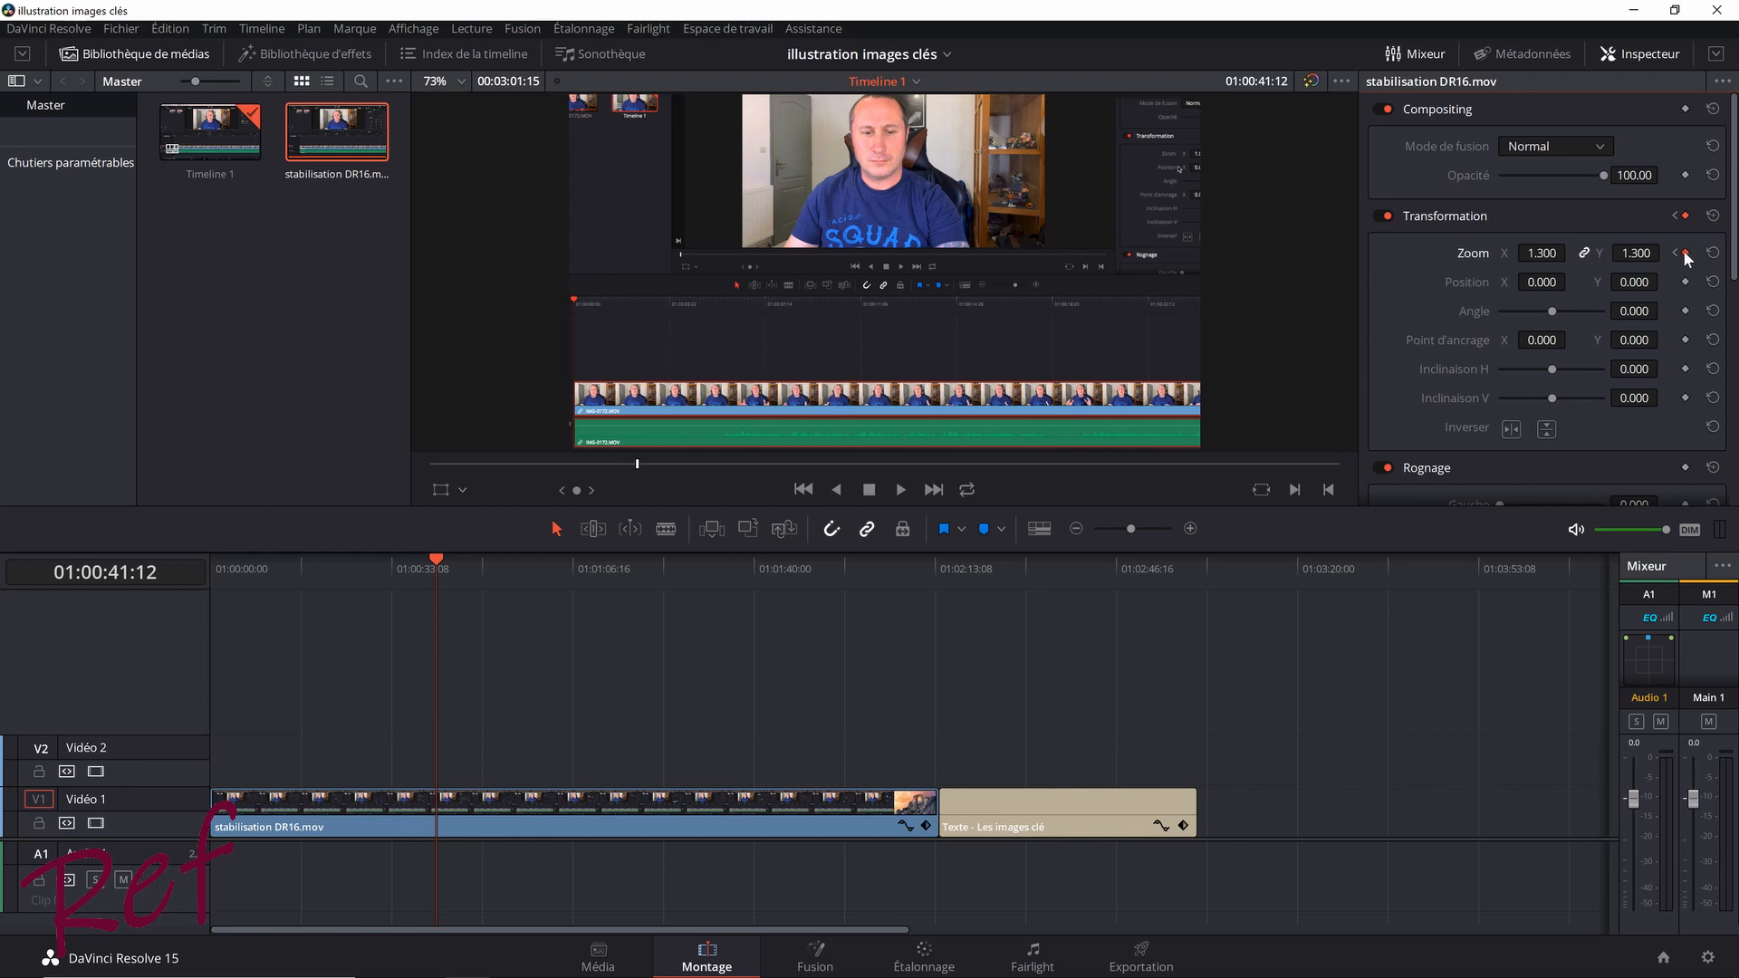
click(437, 560)
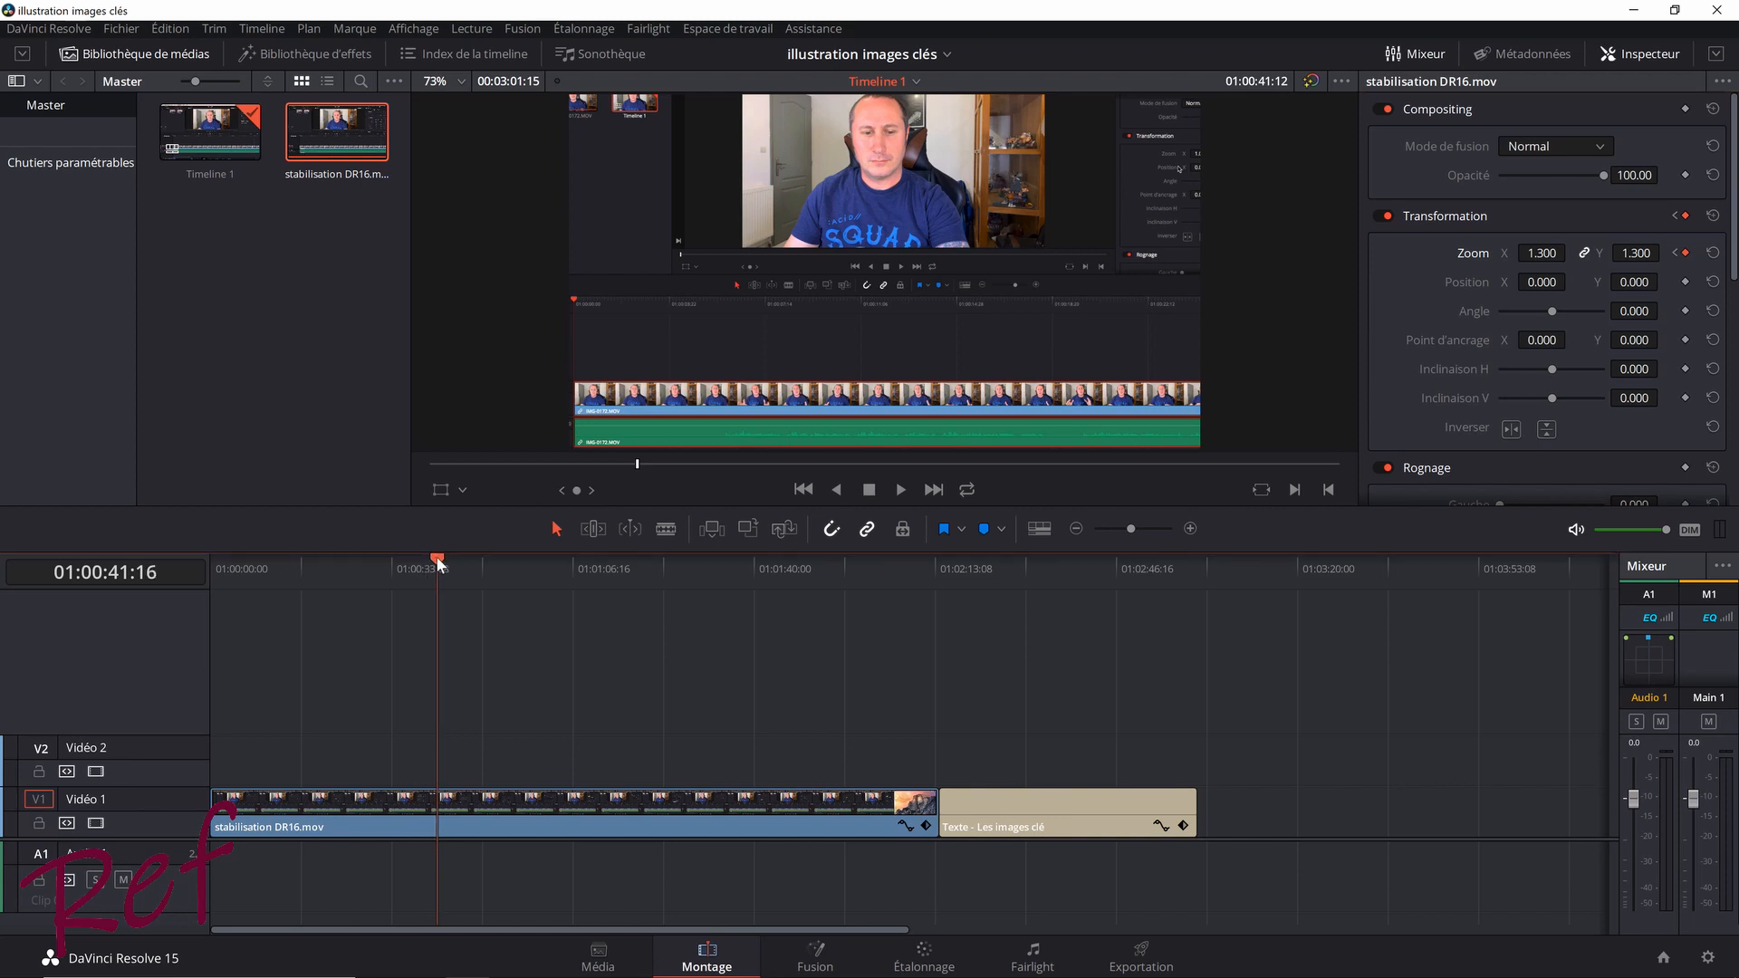
drag(437, 560, 535, 562)
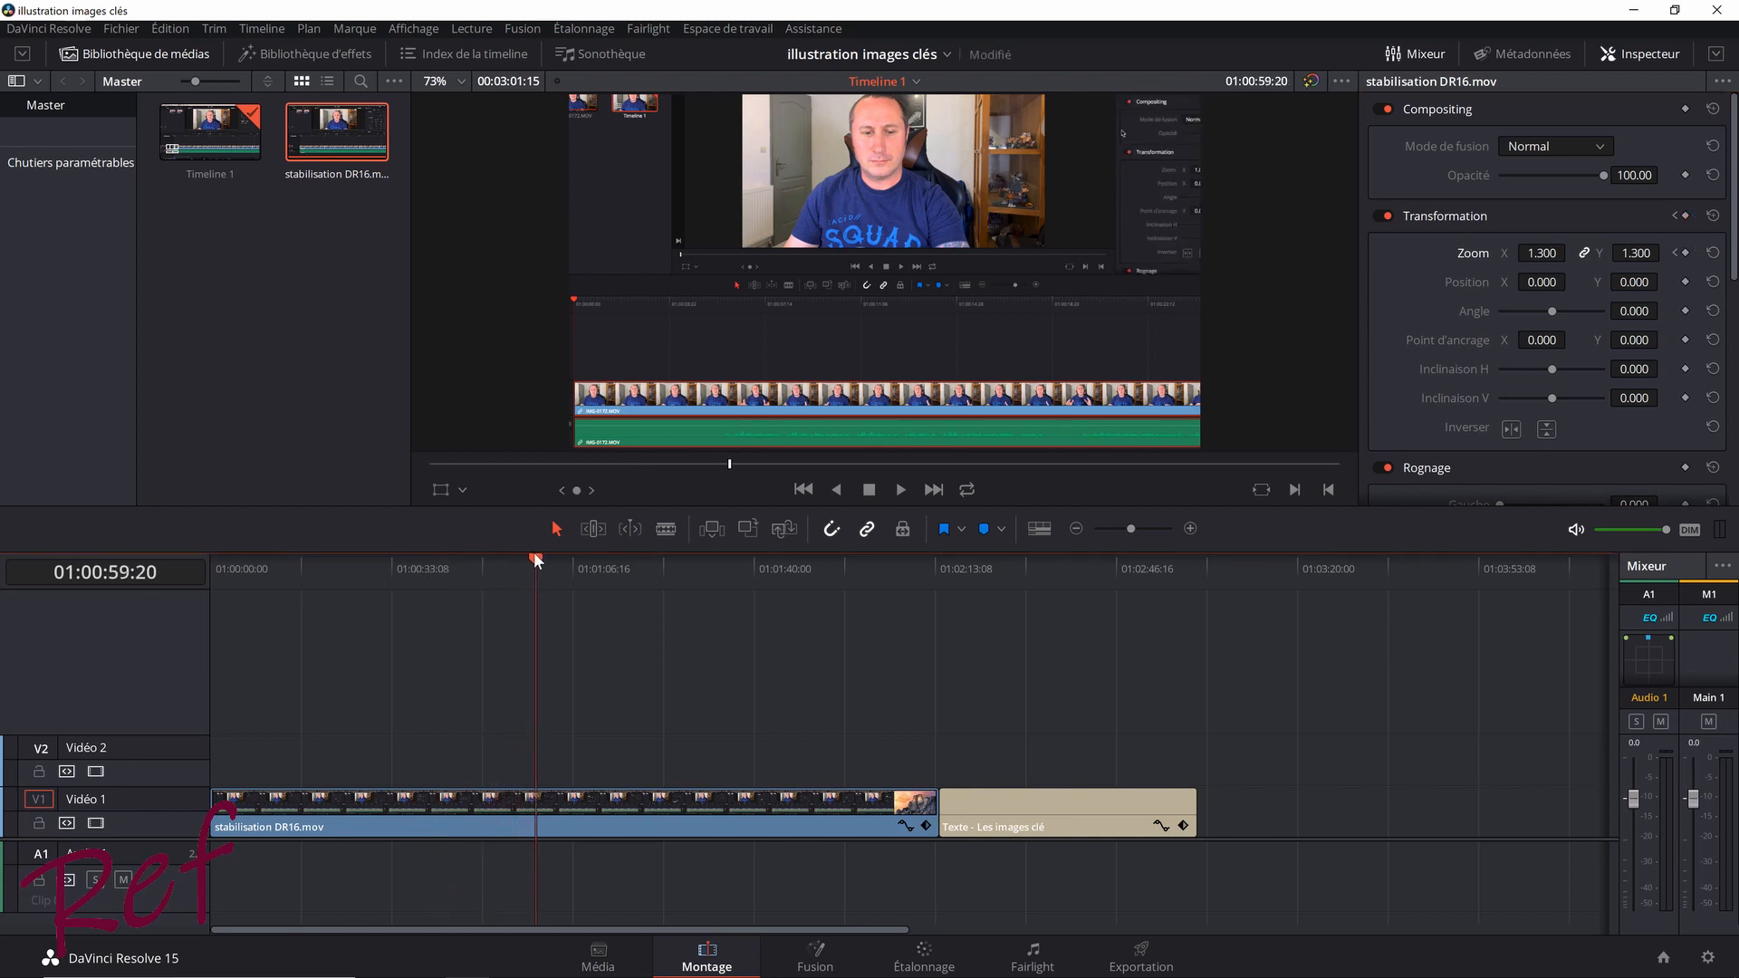
drag(1534, 257, 1497, 257)
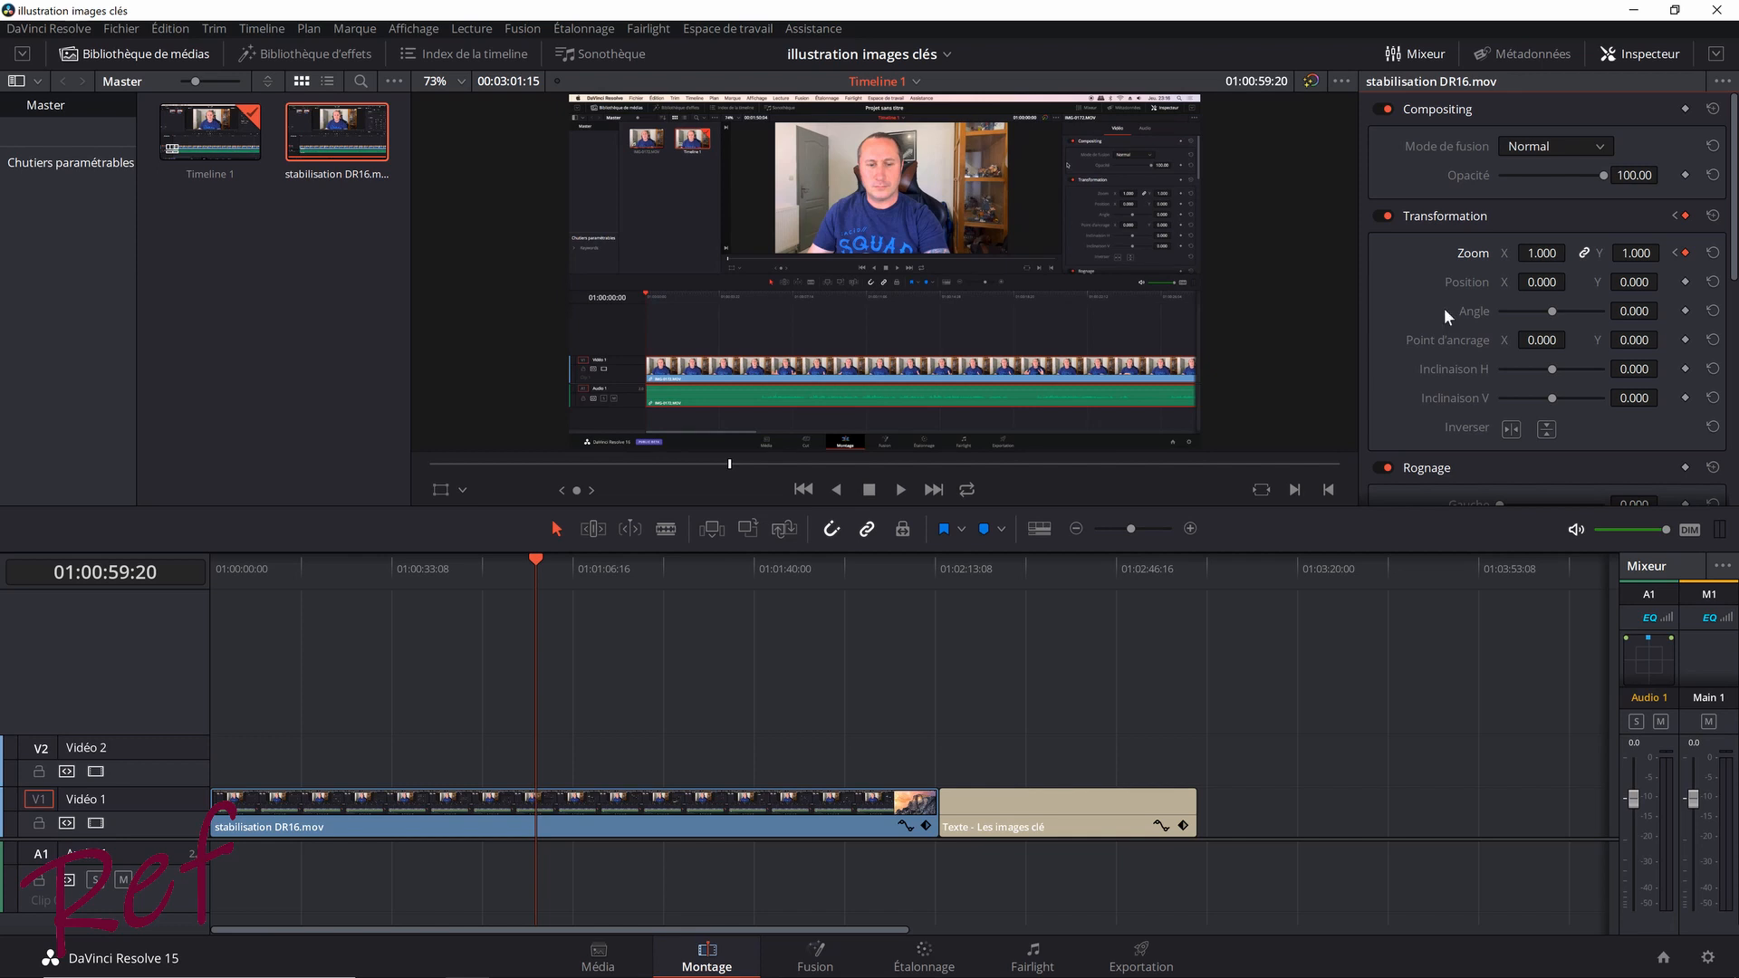
Play the zoom animation from the timeline start and step back and forth through its zoom keyframes, ending at 01:00:24:20.
drag(530, 559, 216, 576)
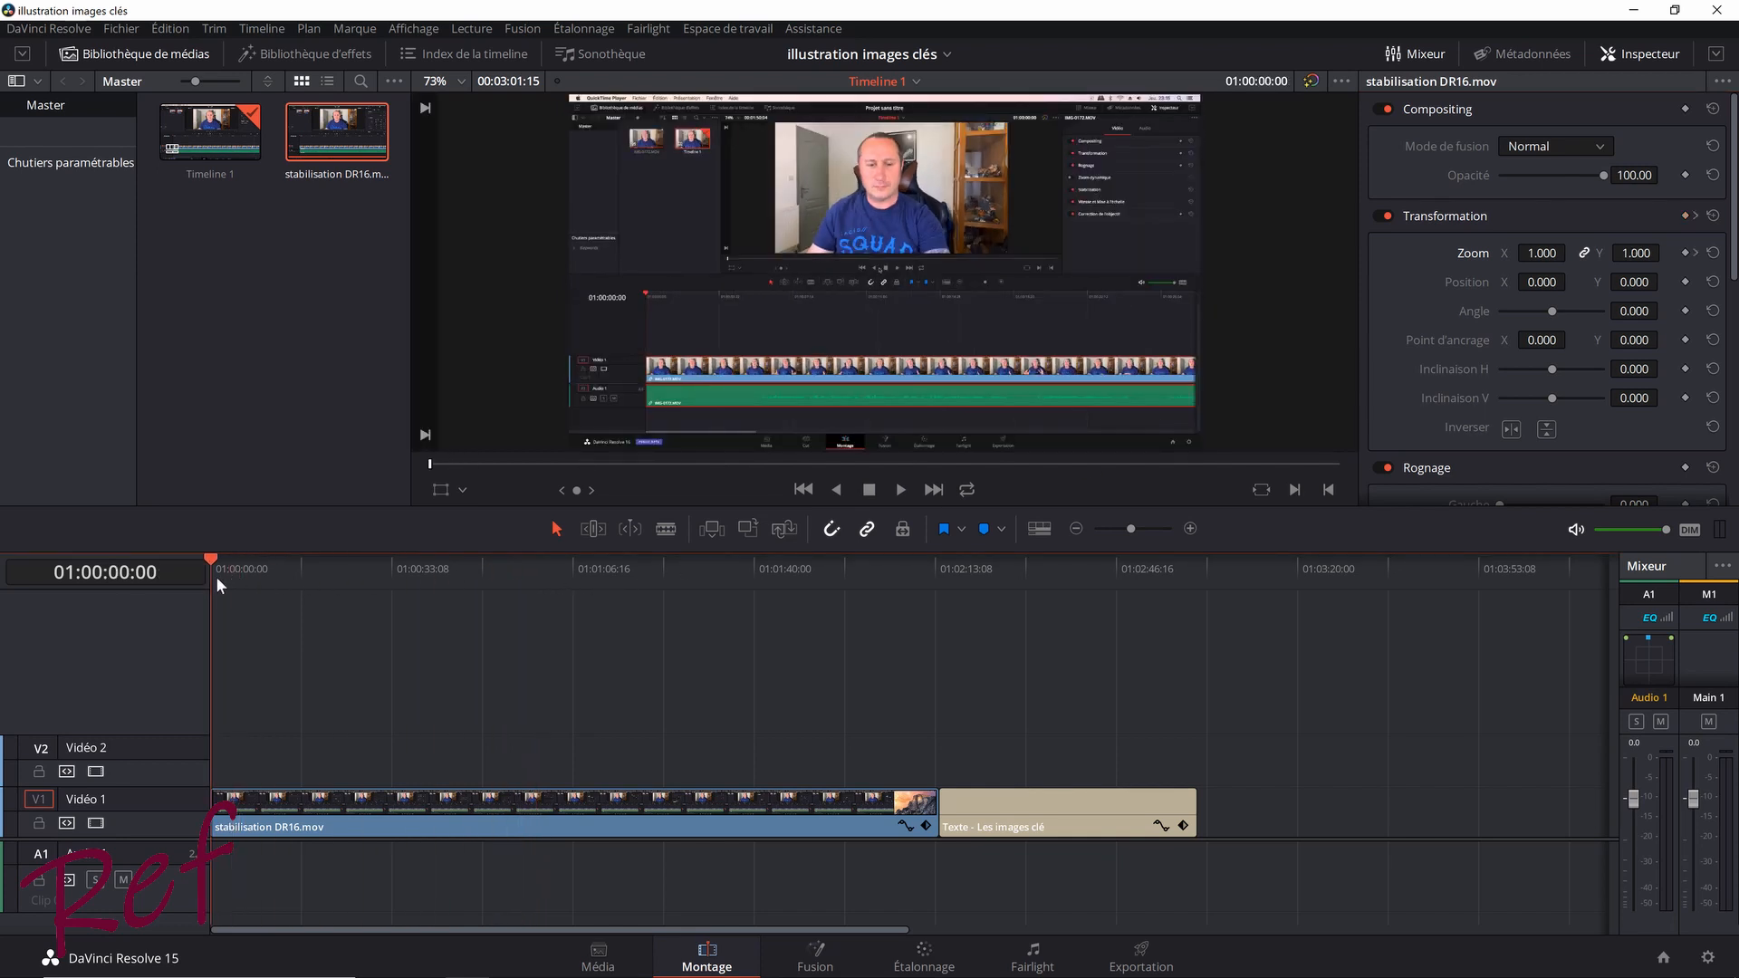
click(900, 489)
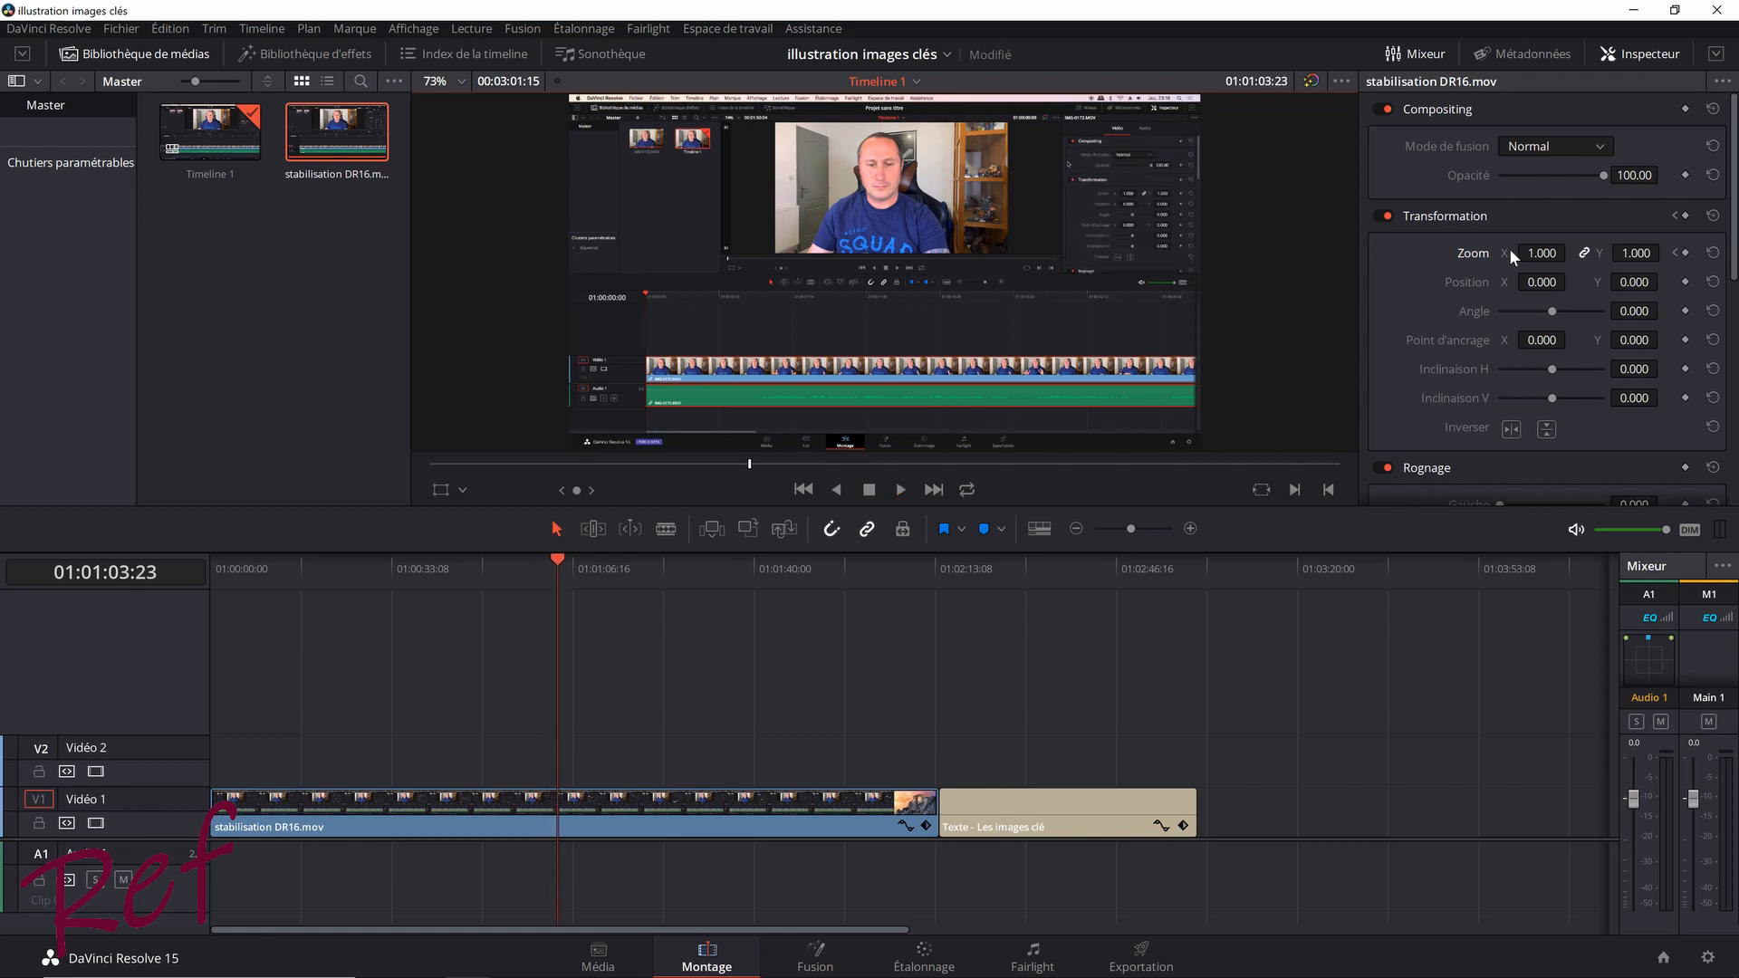
click(1674, 253)
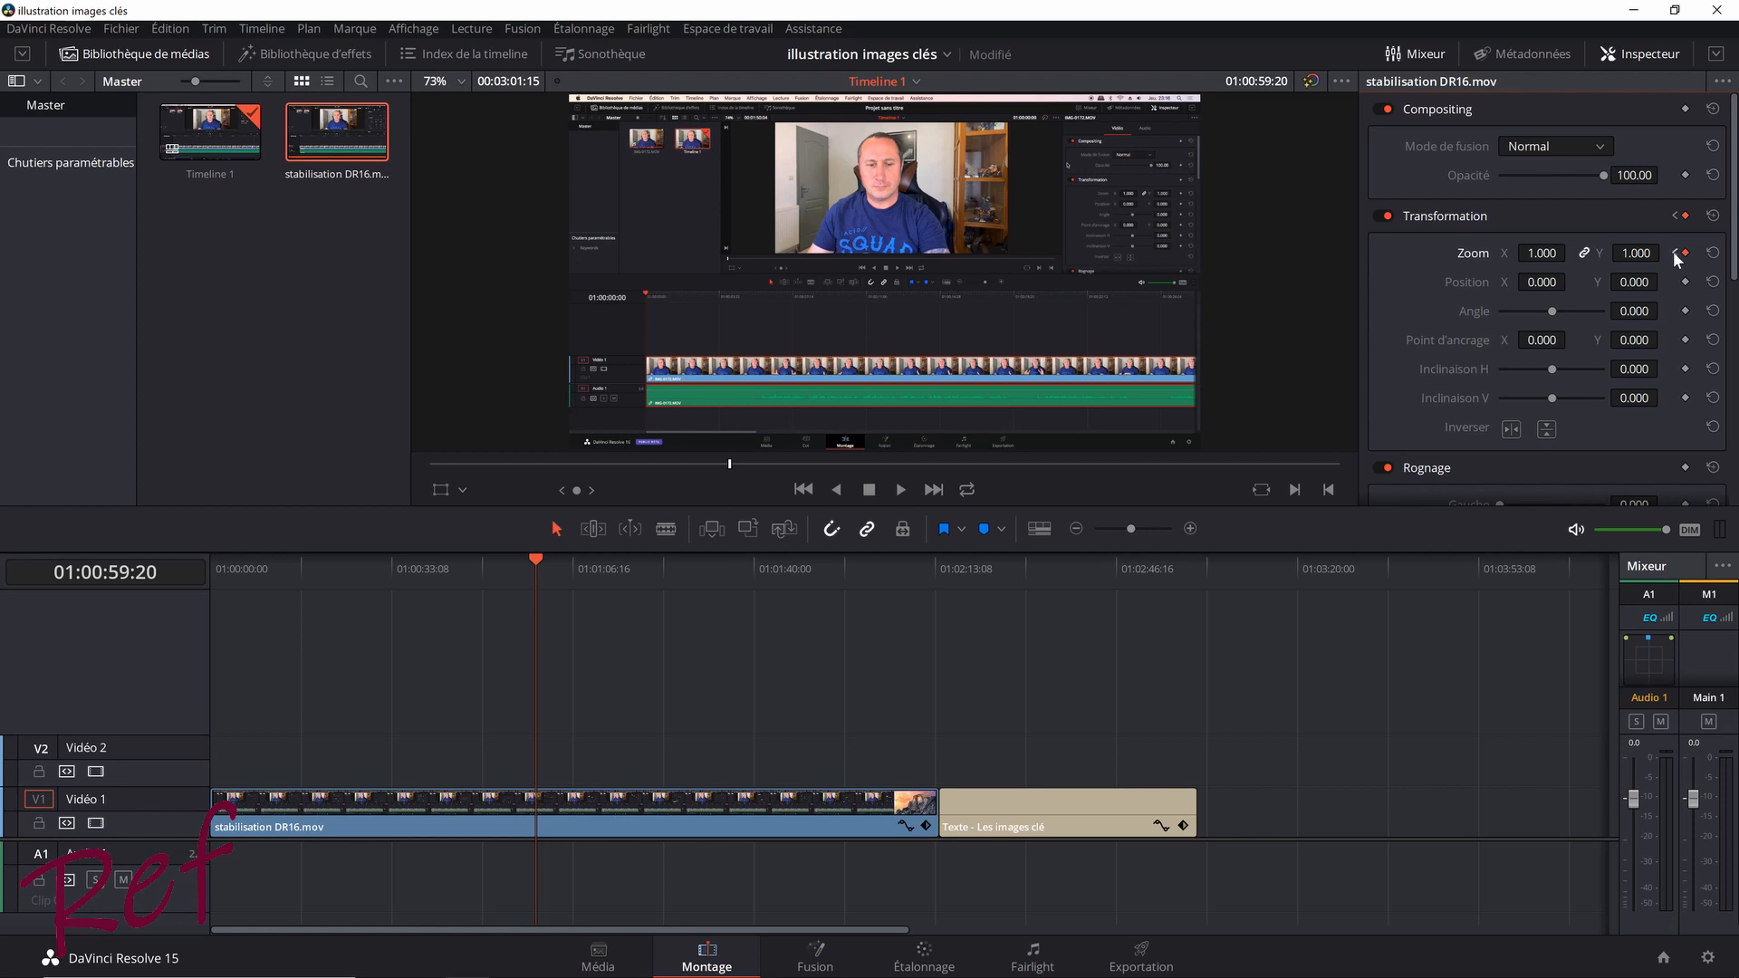
click(1675, 255)
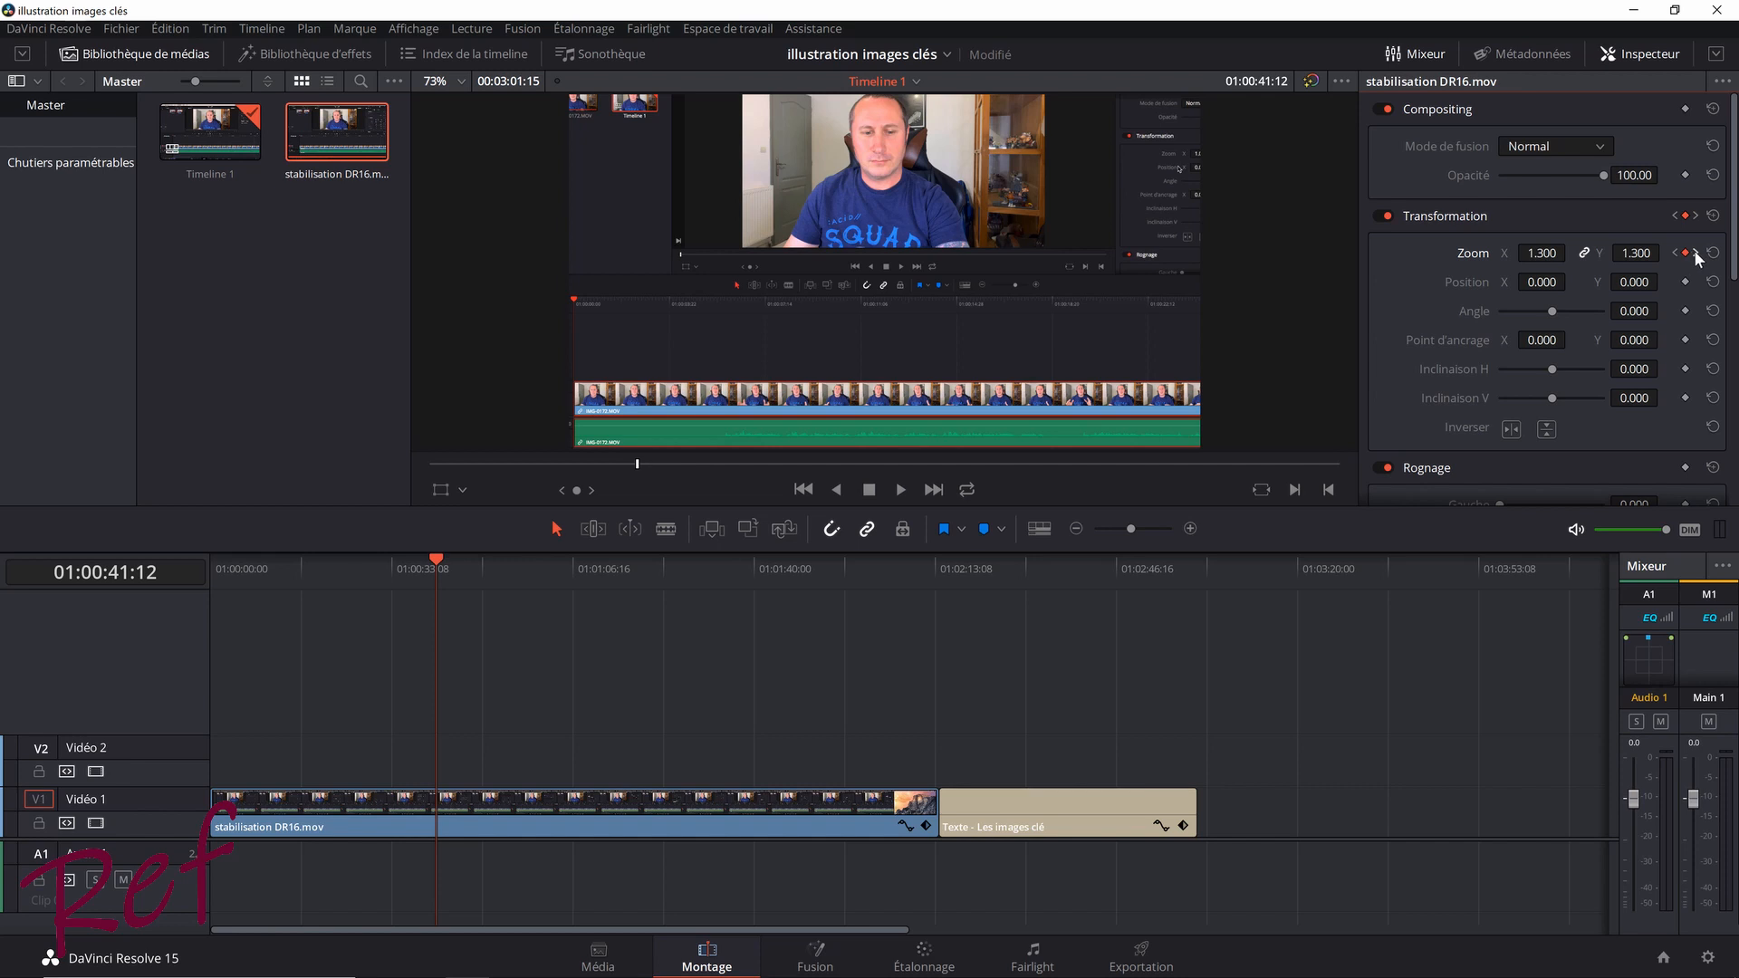
click(1696, 255)
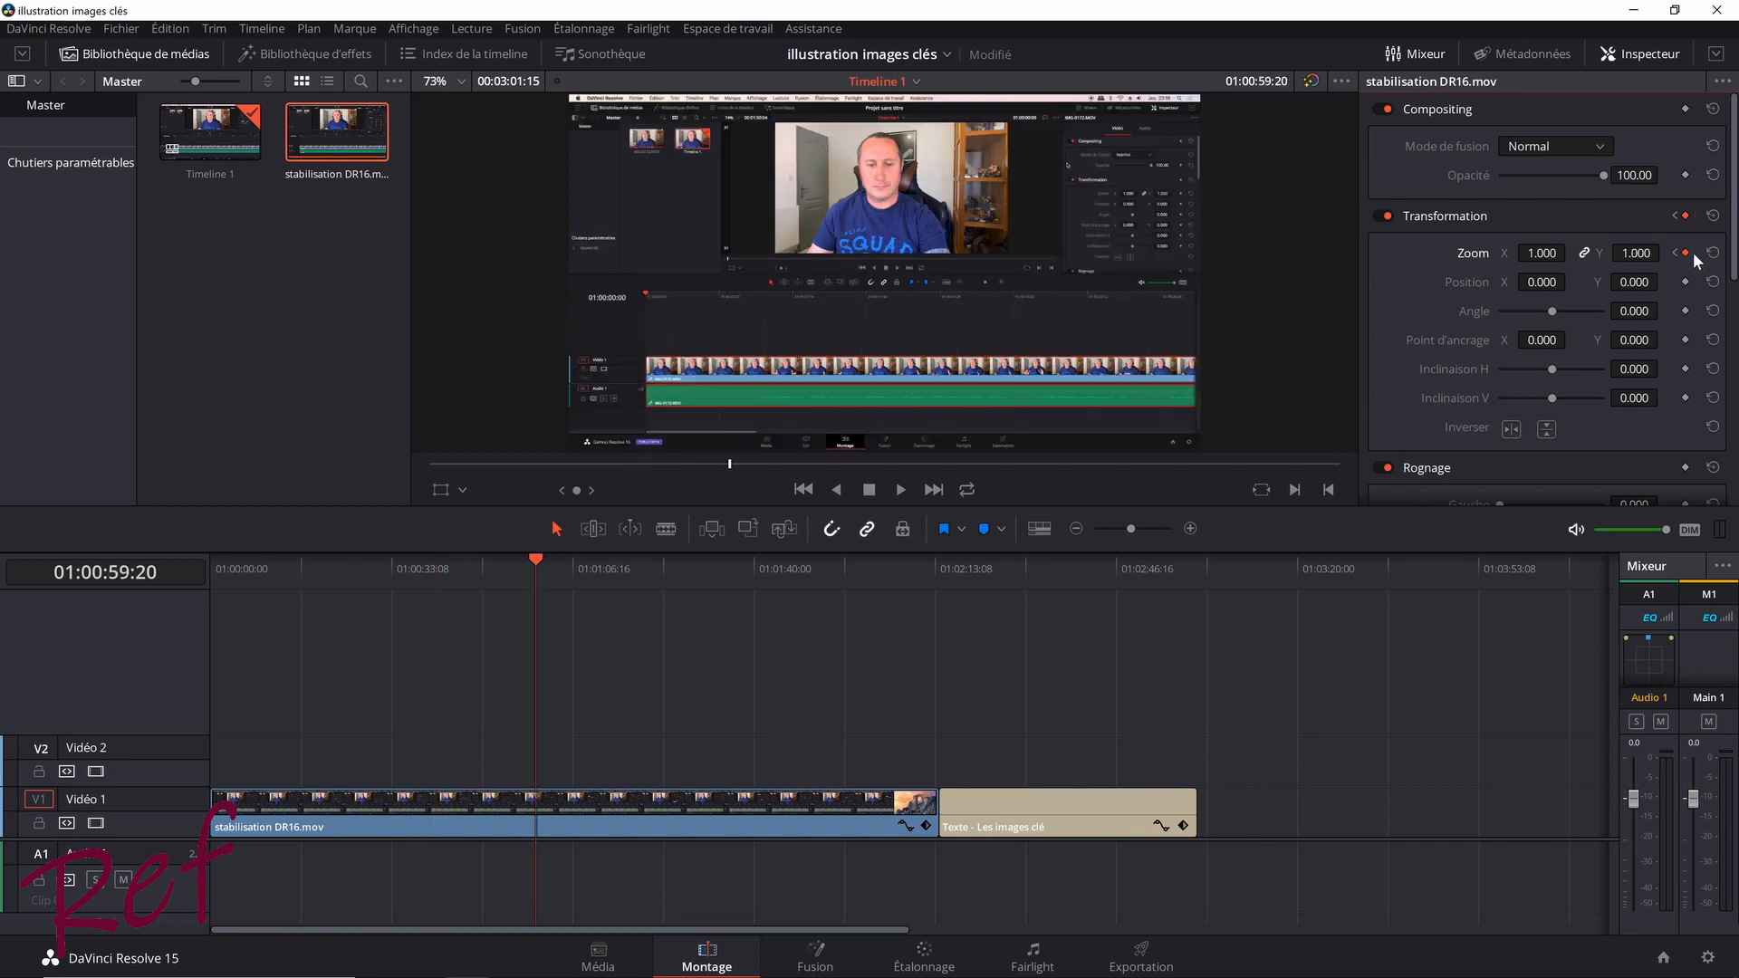
click(1675, 254)
click(1676, 255)
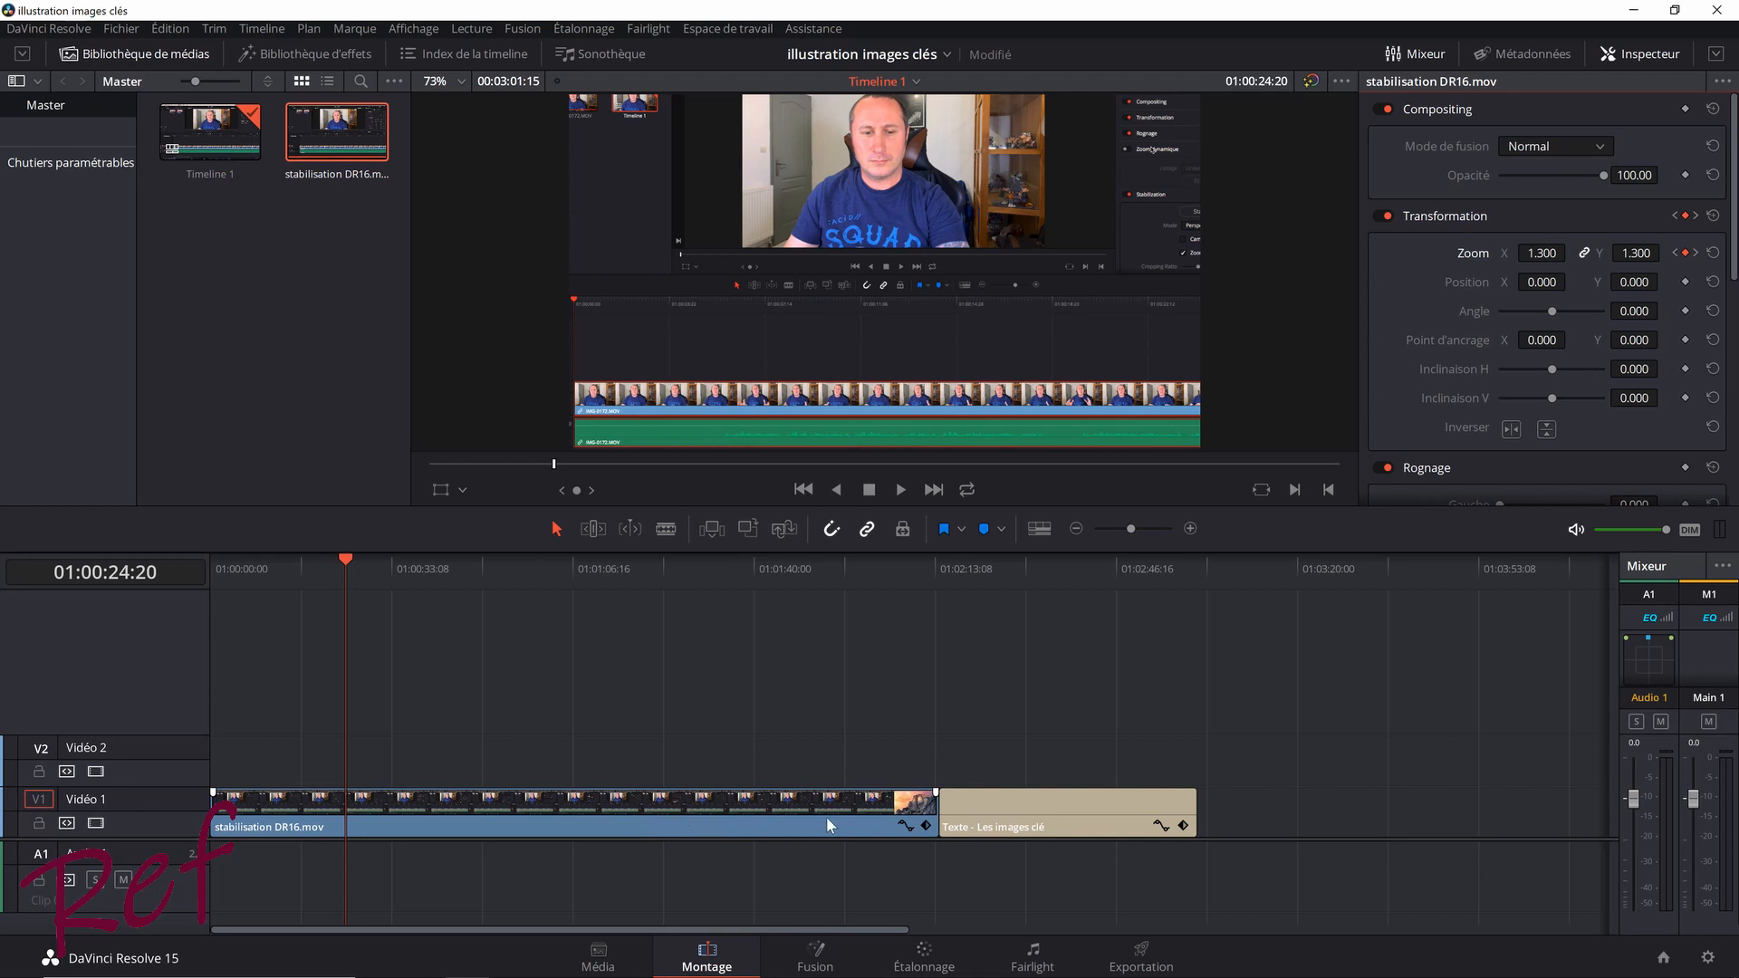
Show the stabilisation clip's keyframe track, expand its Transformation parameters and select the Zoom X keyframe at 01:00:41:12.
click(925, 826)
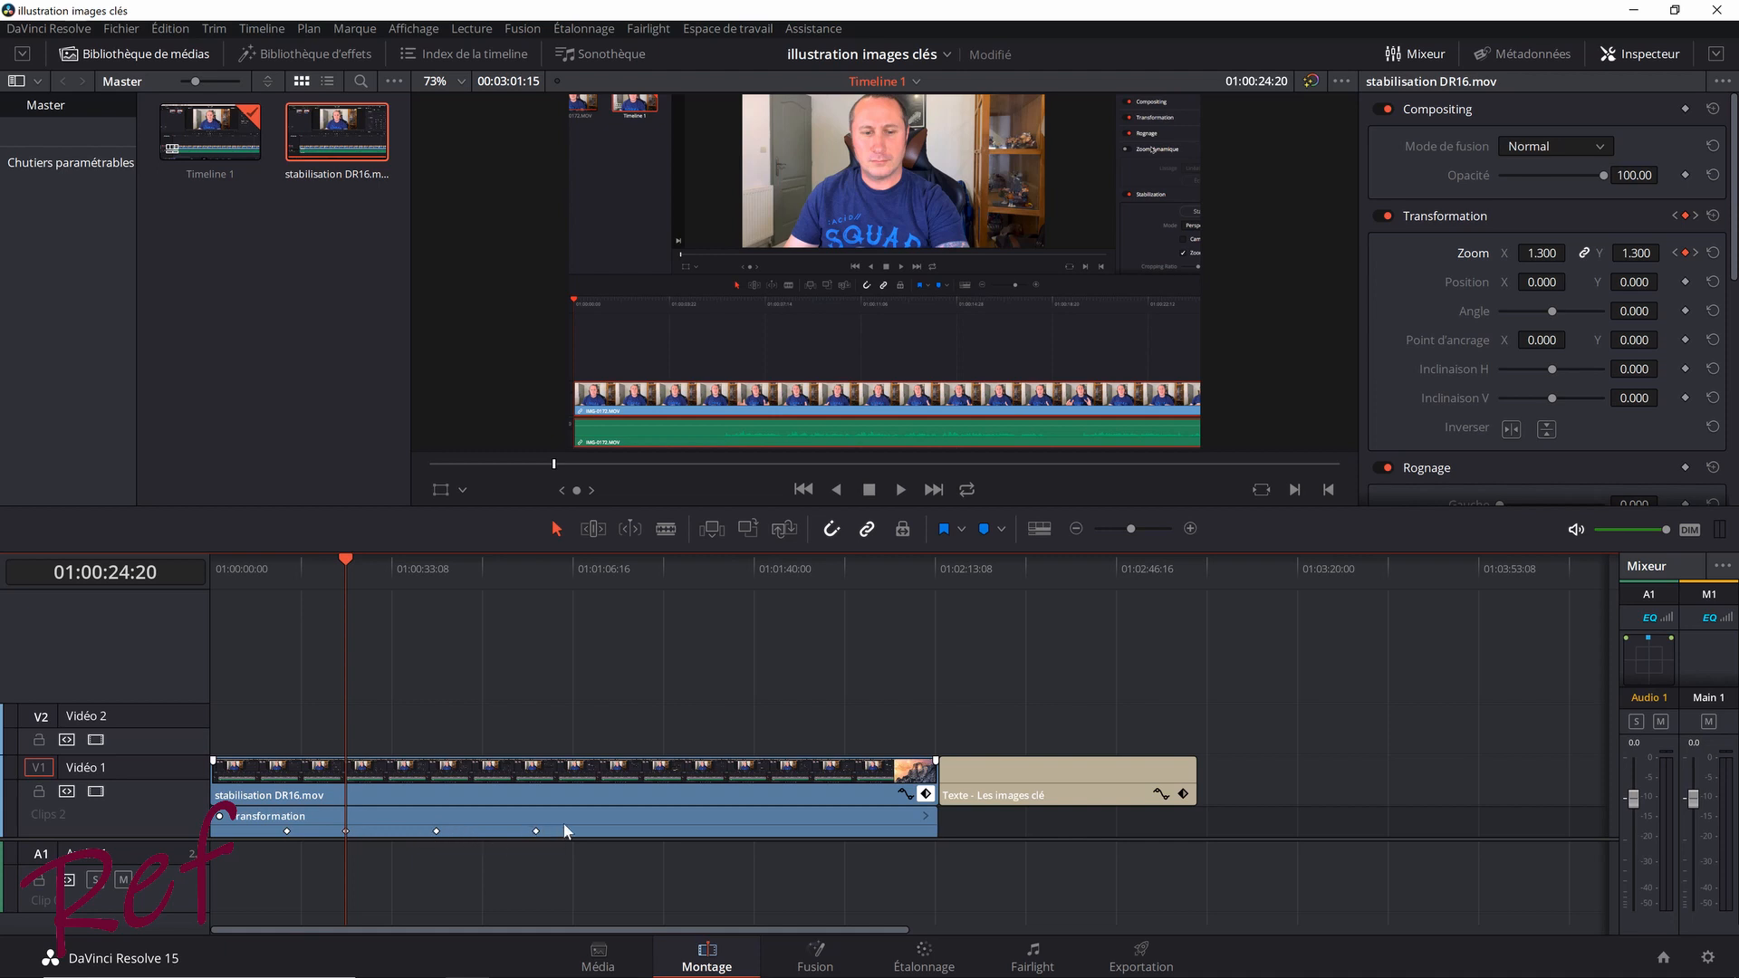
click(924, 817)
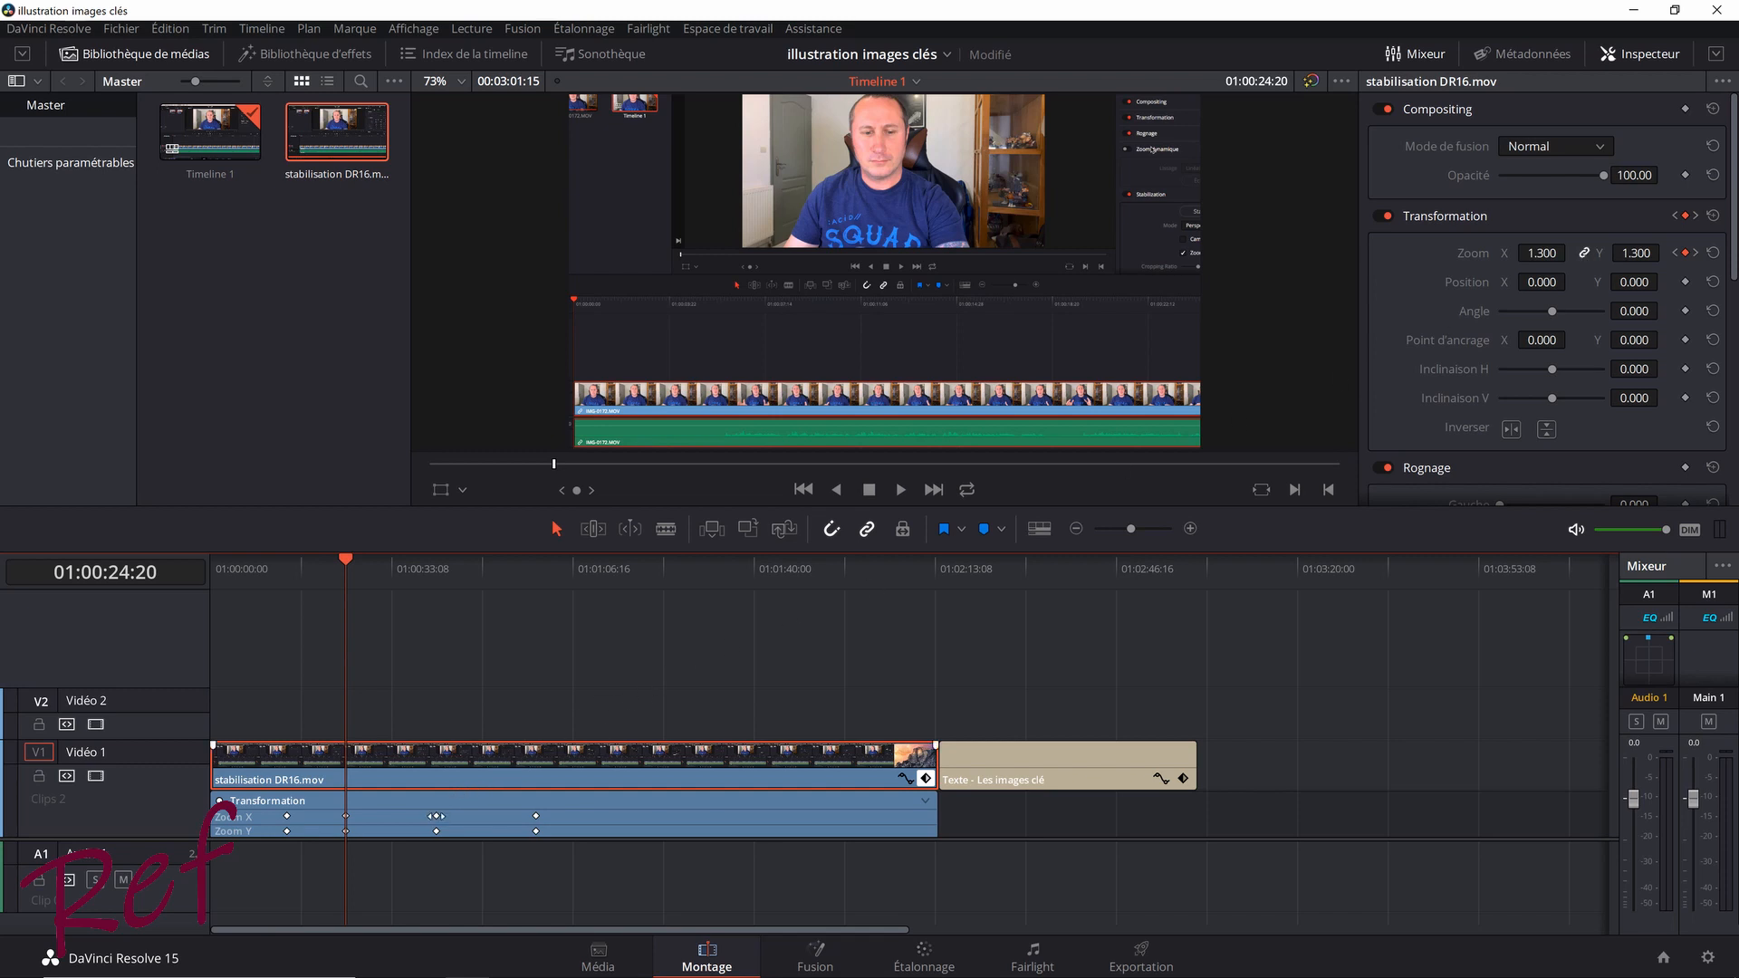
click(436, 816)
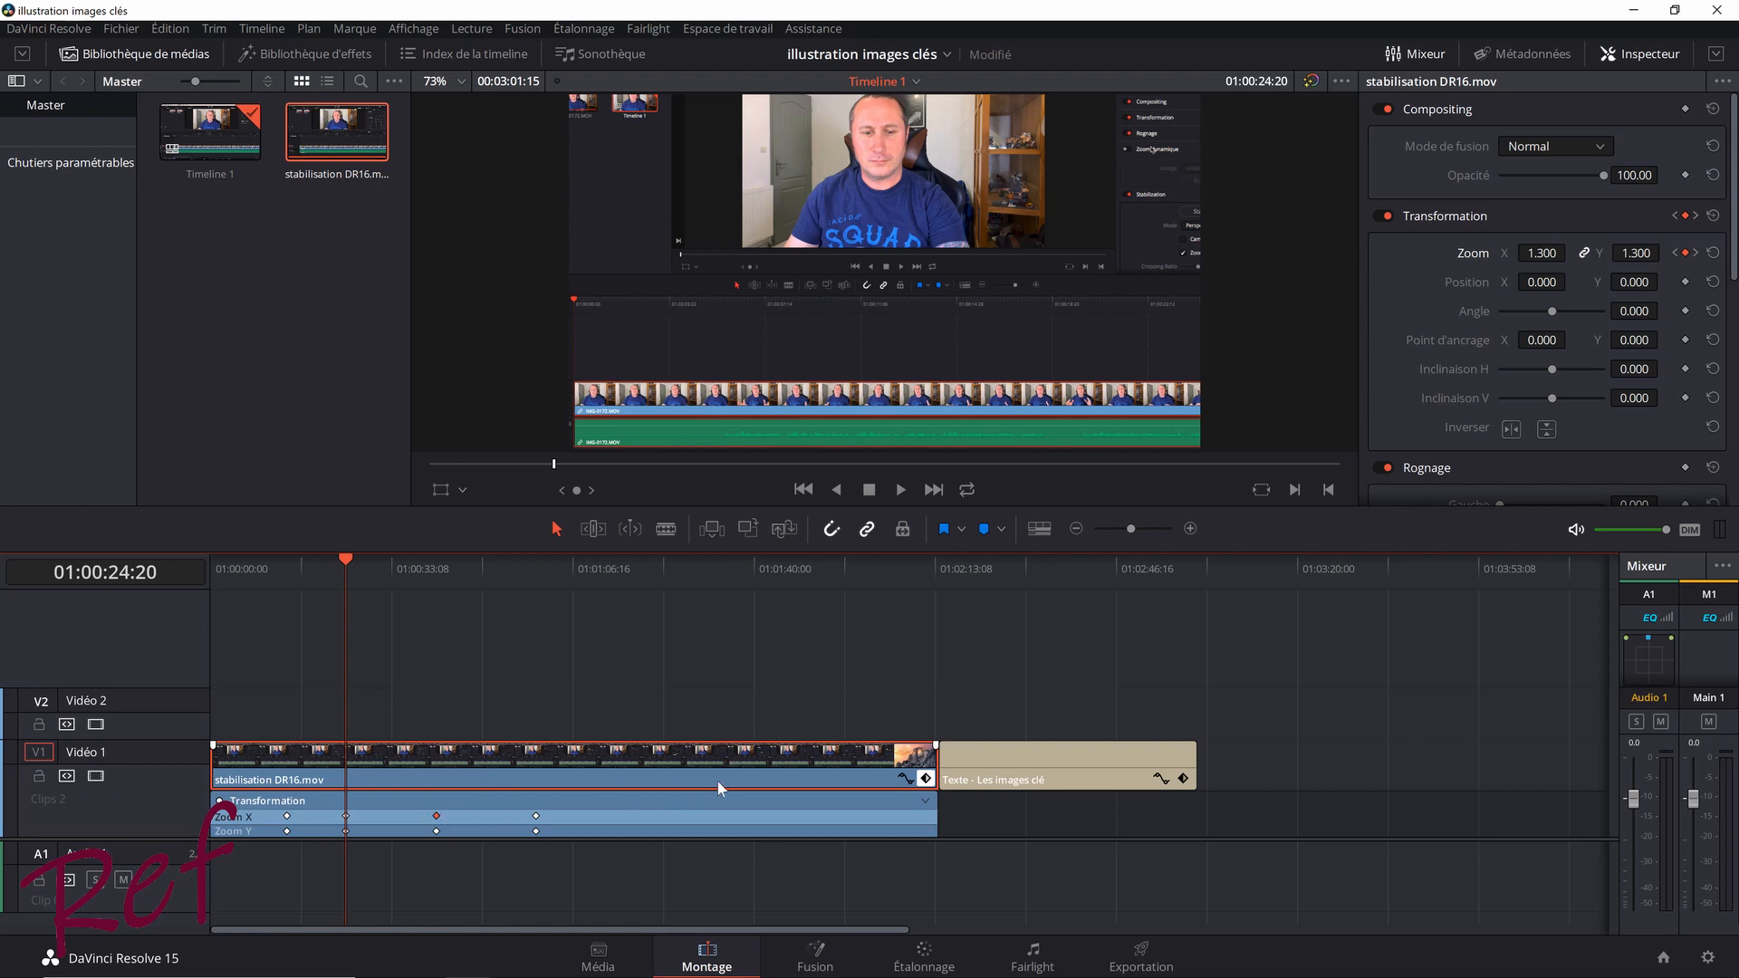
Show the stabilisation clip's Zoom X curve and look through the list of parameters available for curve display.
click(905, 779)
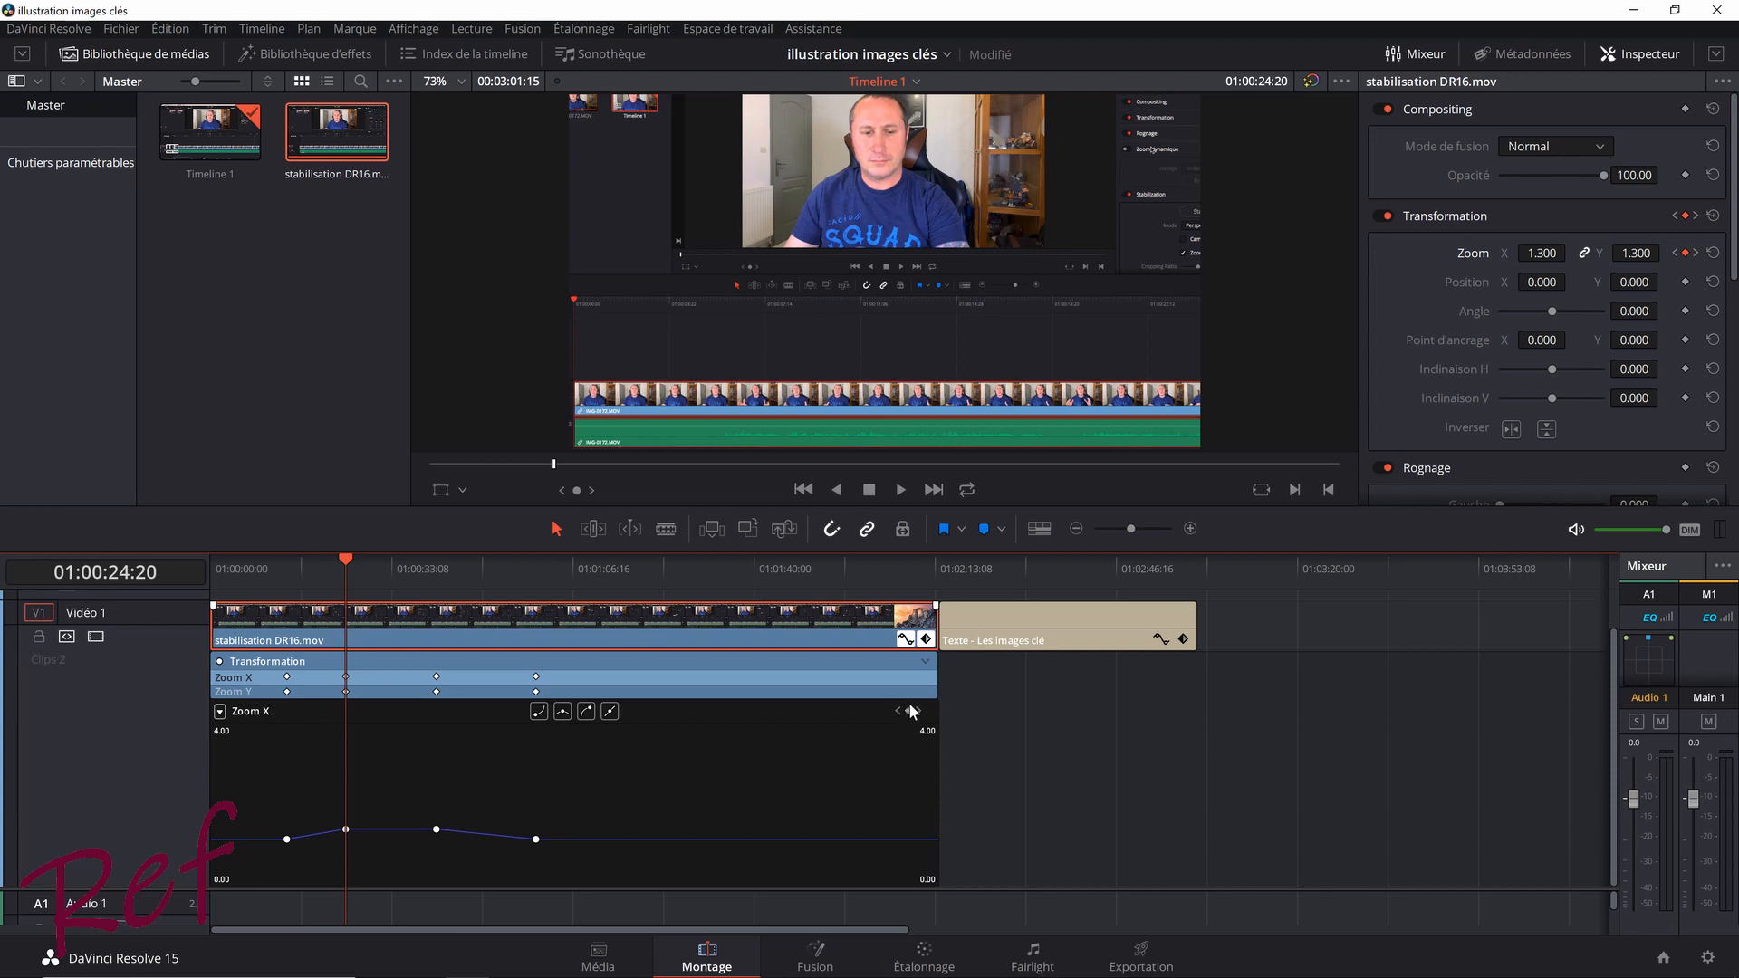
click(221, 711)
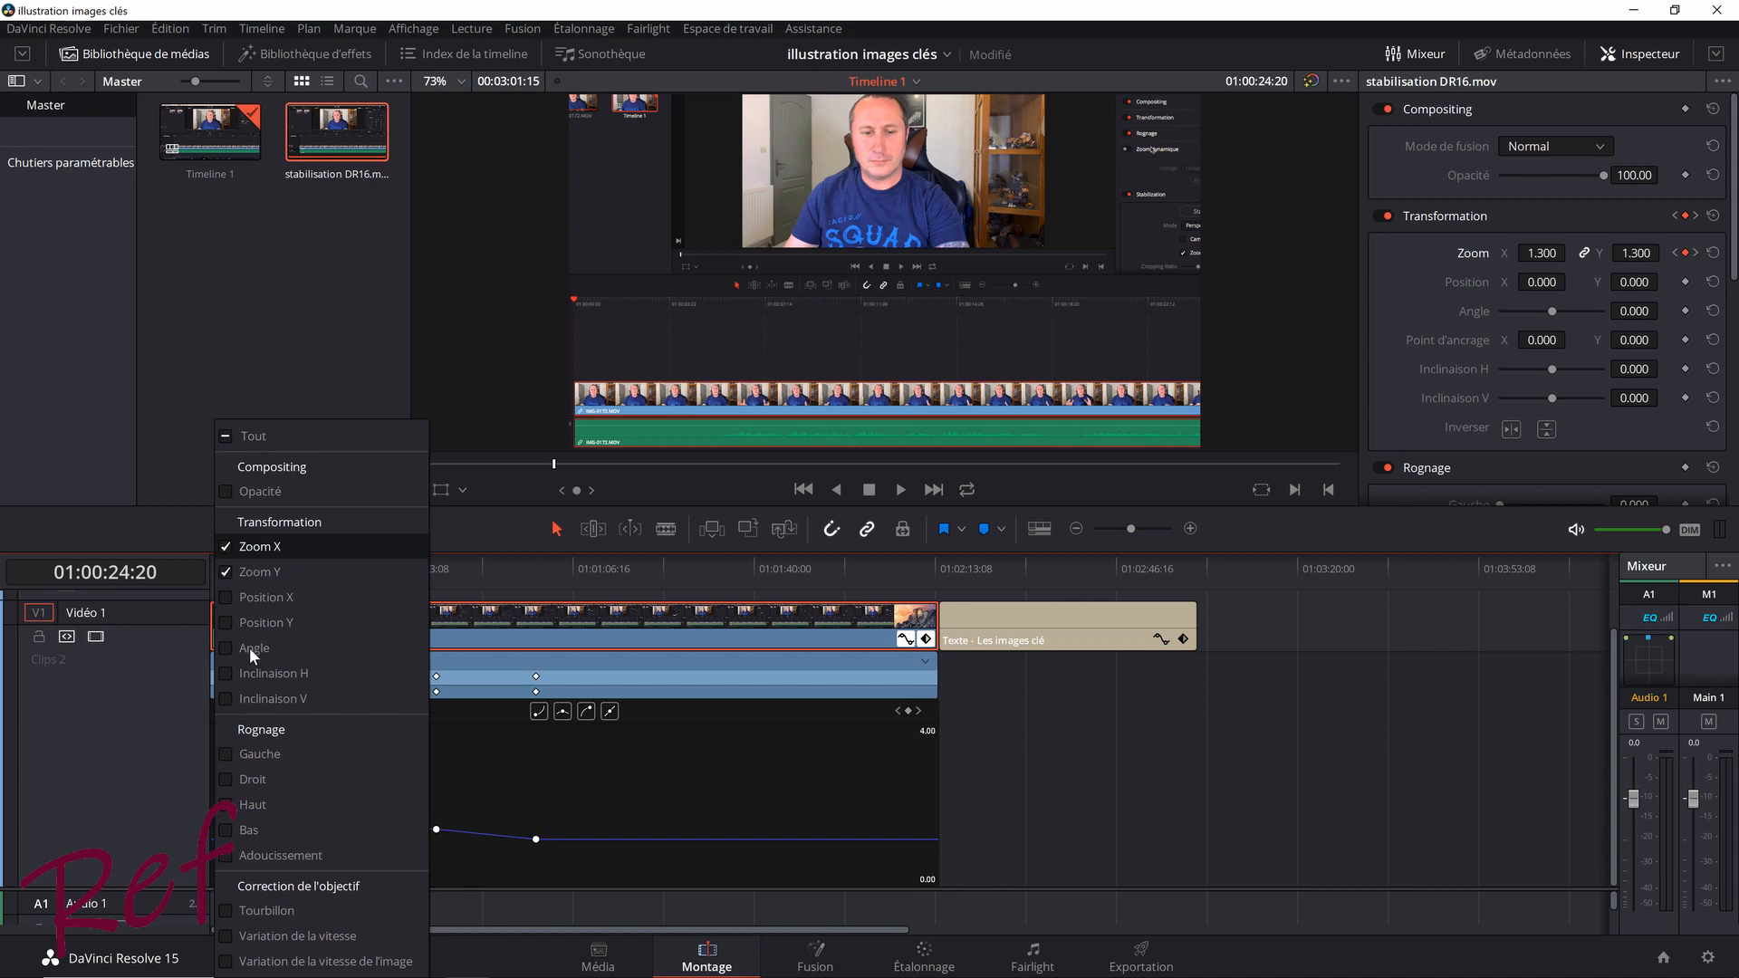
click(484, 747)
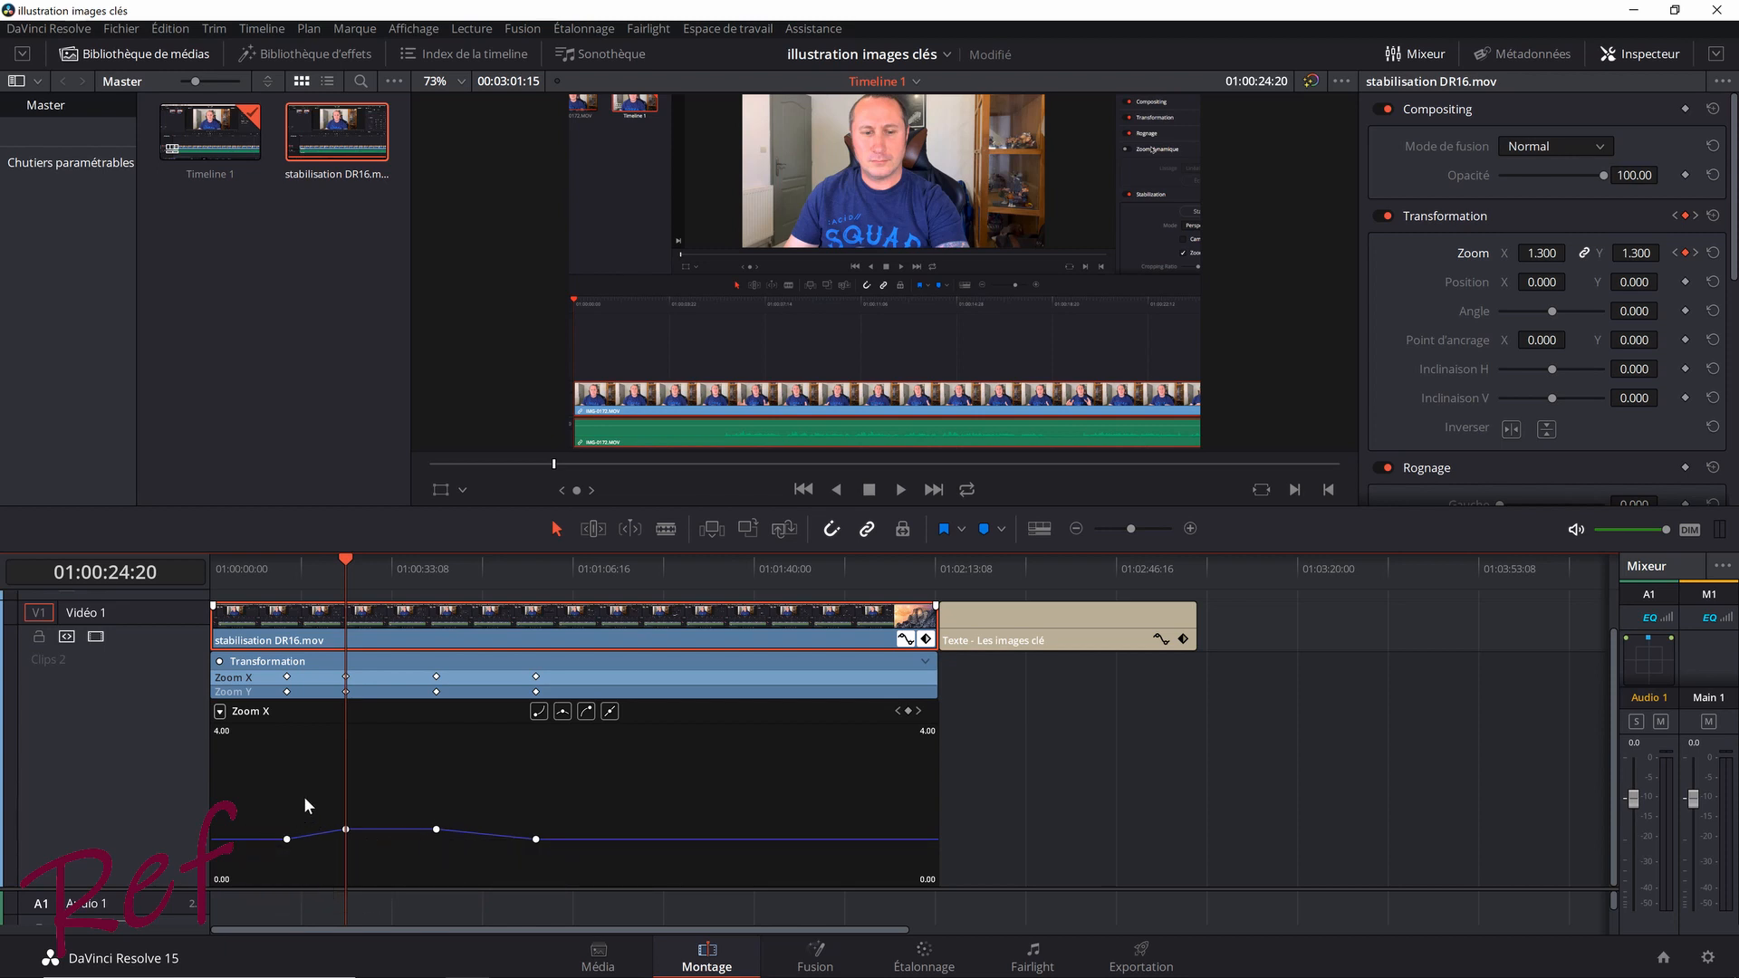
Raise the two middle keyframes of the Zoom X curve to about 1.807 and smooth the curve at the first two keyframes.
drag(347, 826, 440, 813)
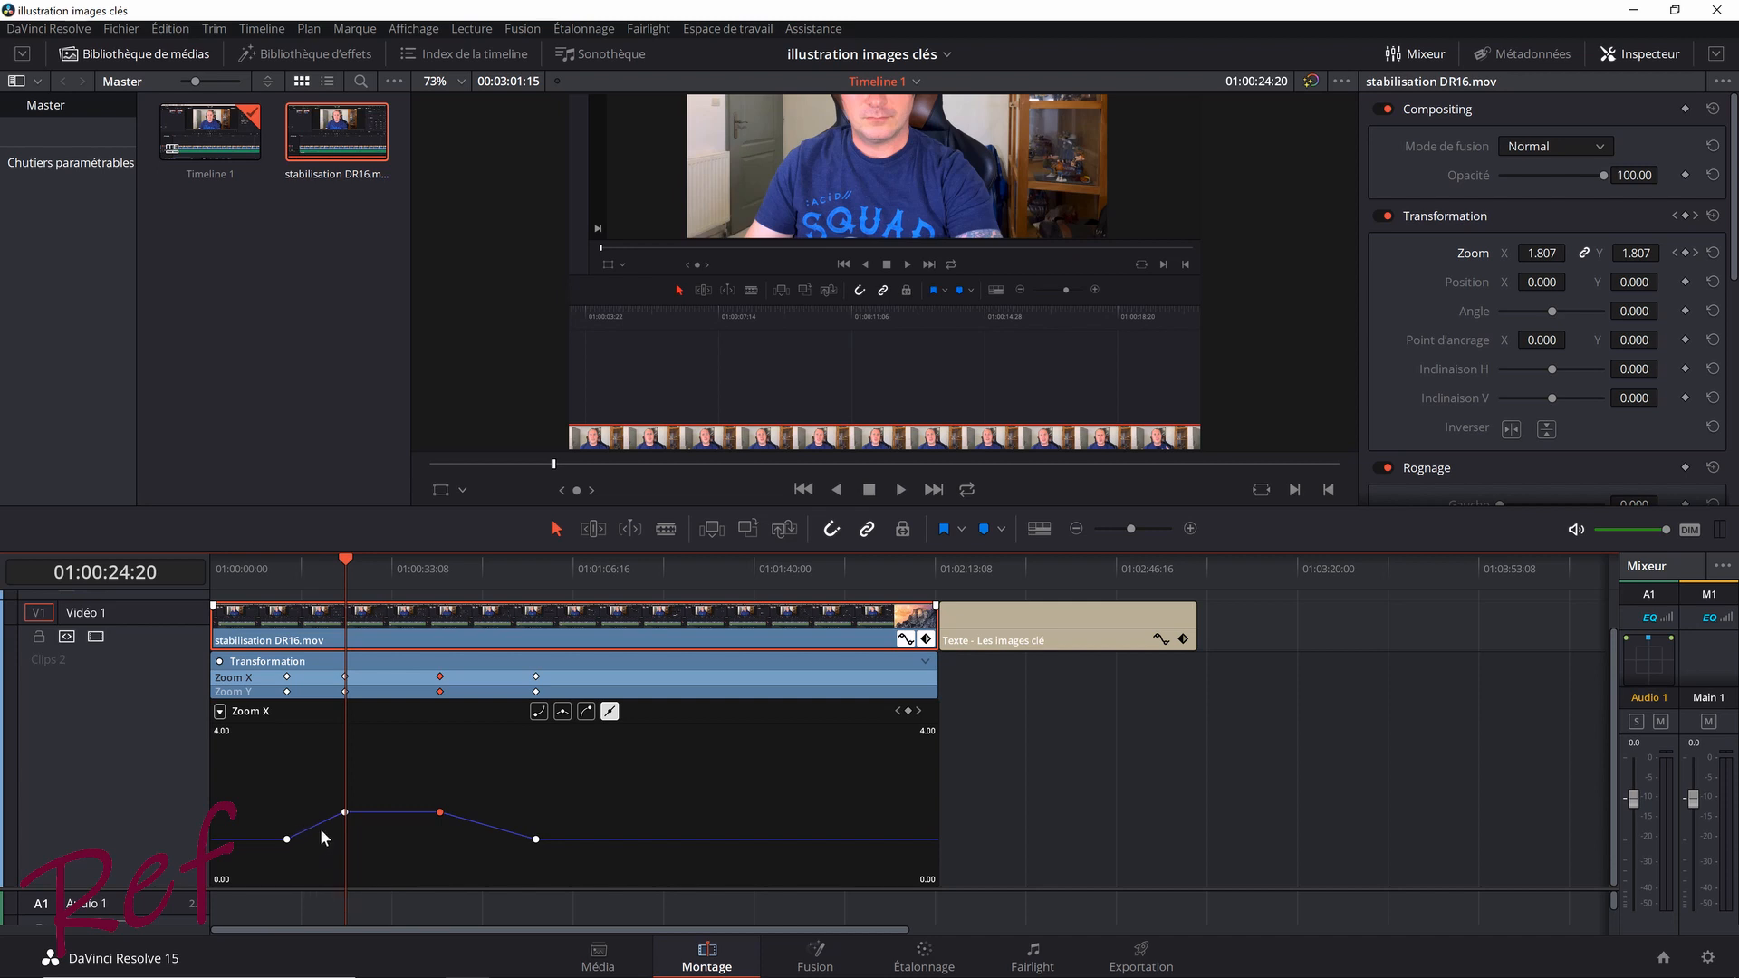
click(346, 813)
click(563, 711)
mouse_move(330, 811)
mouse_down()
mouse_move(311, 821)
mouse_move(331, 784)
mouse_move(322, 812)
mouse_up()
click(287, 839)
click(537, 711)
mouse_move(306, 839)
mouse_down()
mouse_move(300, 818)
mouse_move(305, 853)
mouse_move(306, 839)
mouse_up()
mouse_move(343, 812)
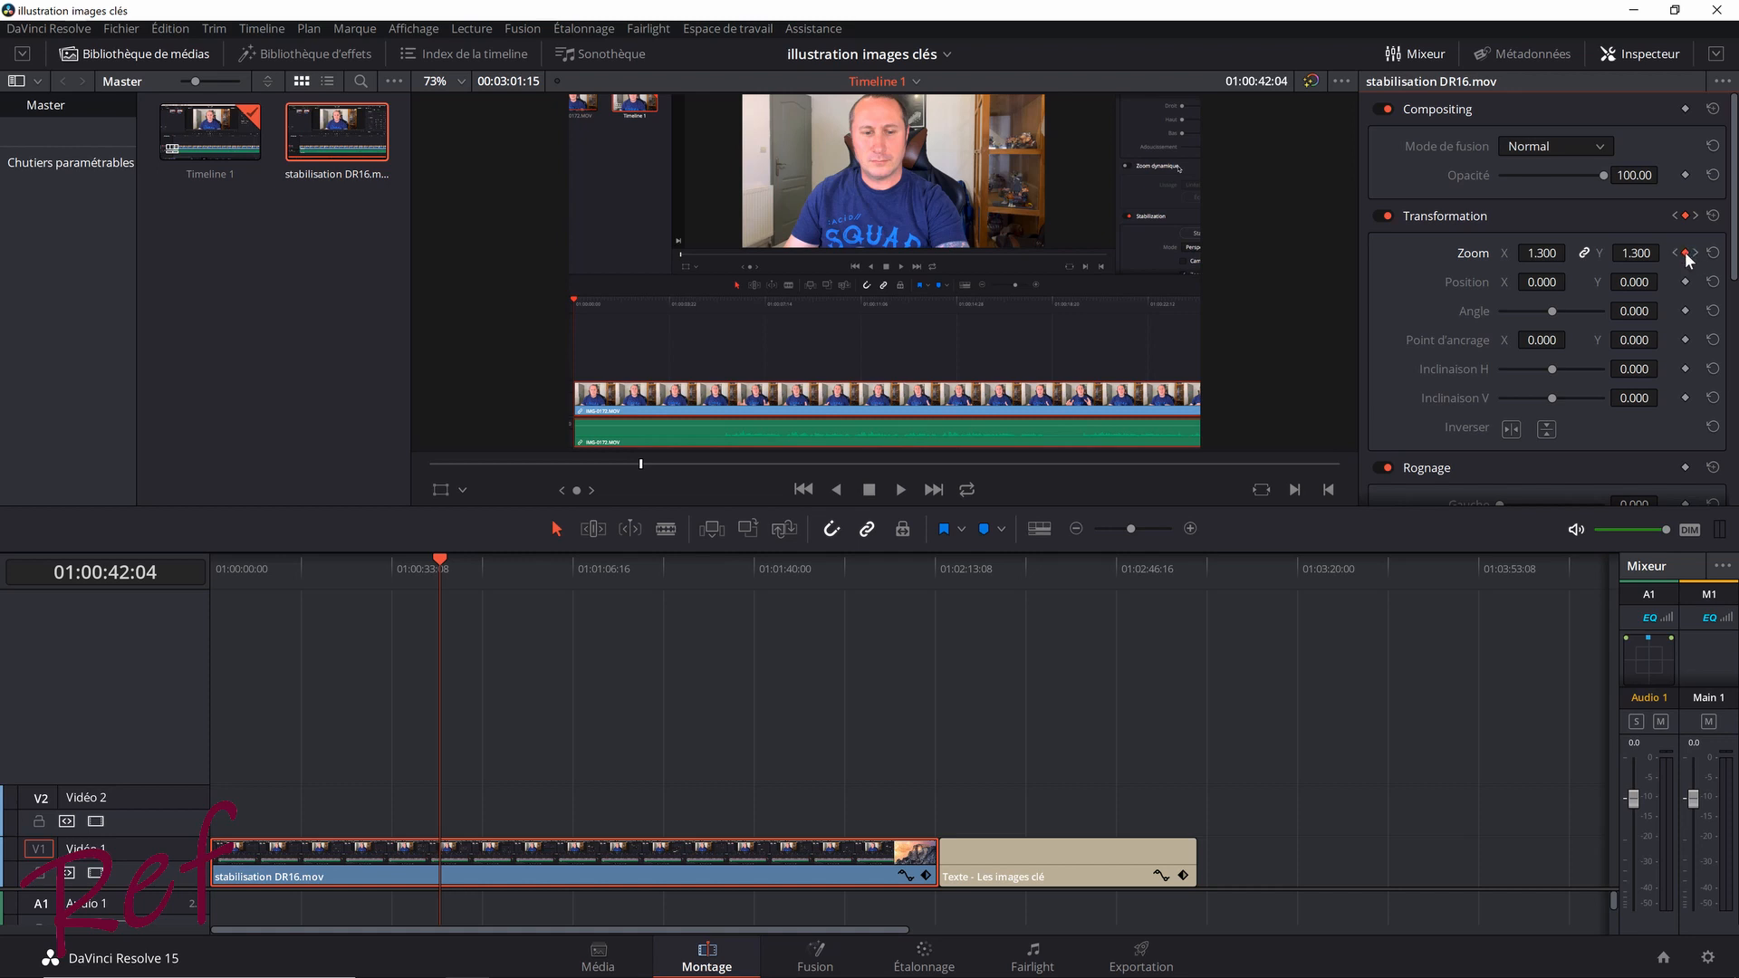
Delete the zoom keyframe at 01:00:42:04 and reset the stabilisation clip's zoom, clearing all its keyframes.
click(1687, 255)
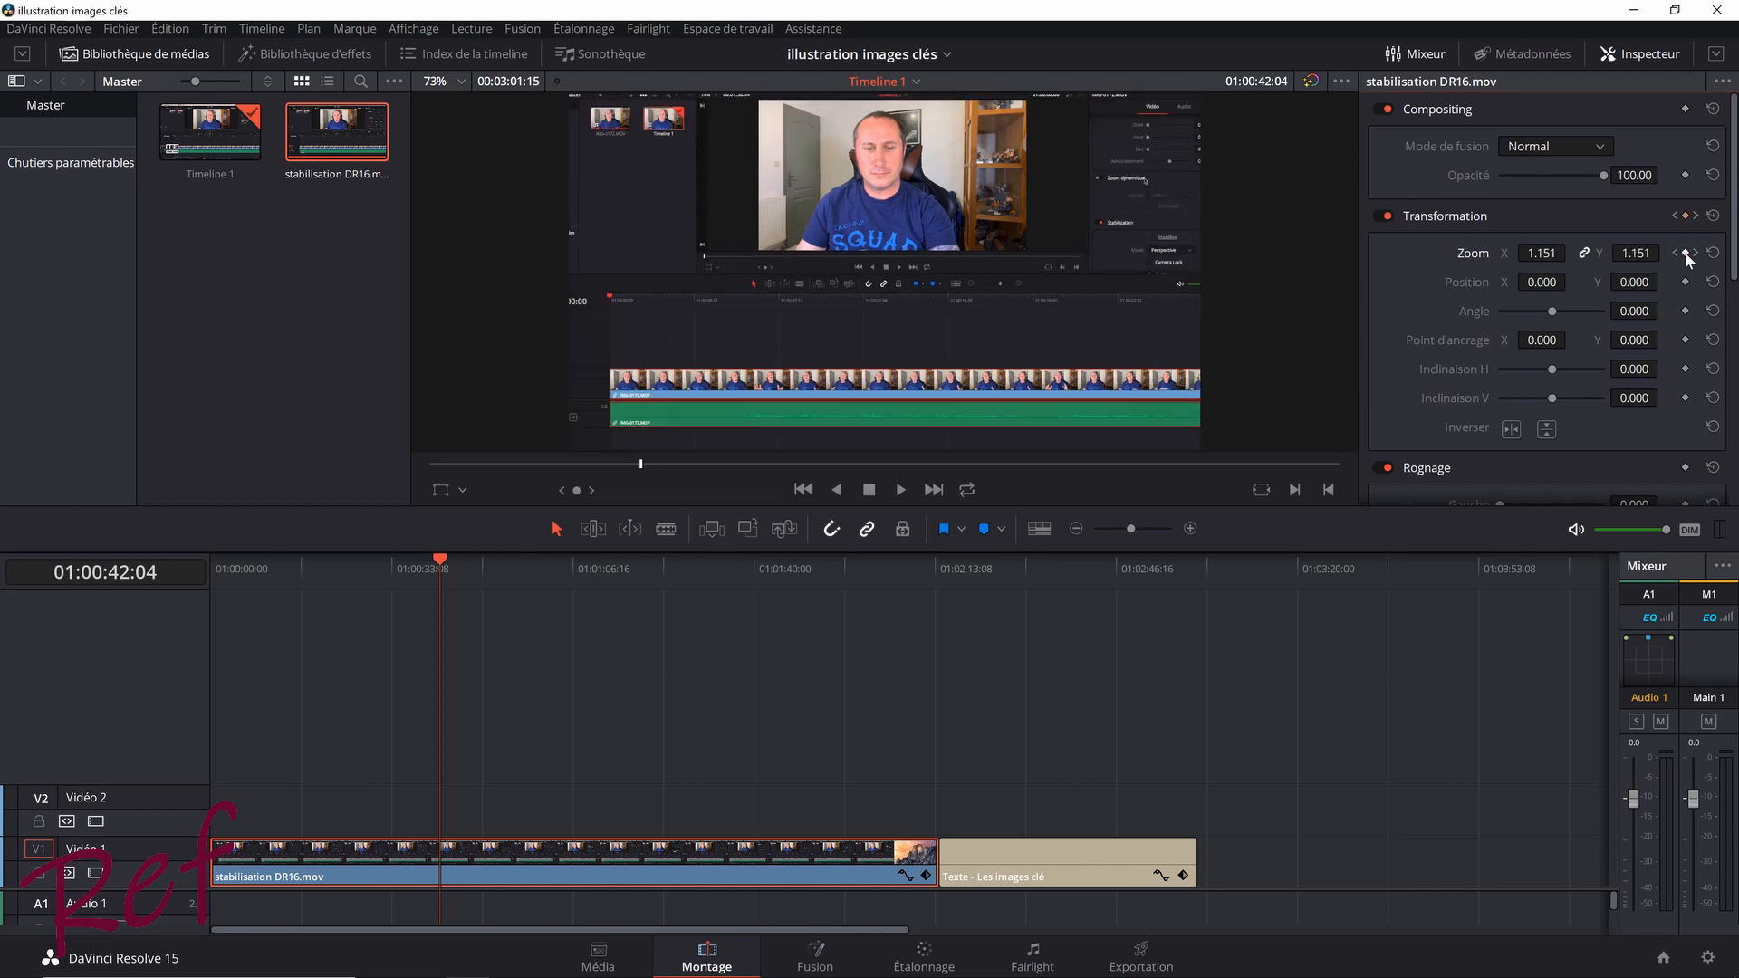
click(905, 875)
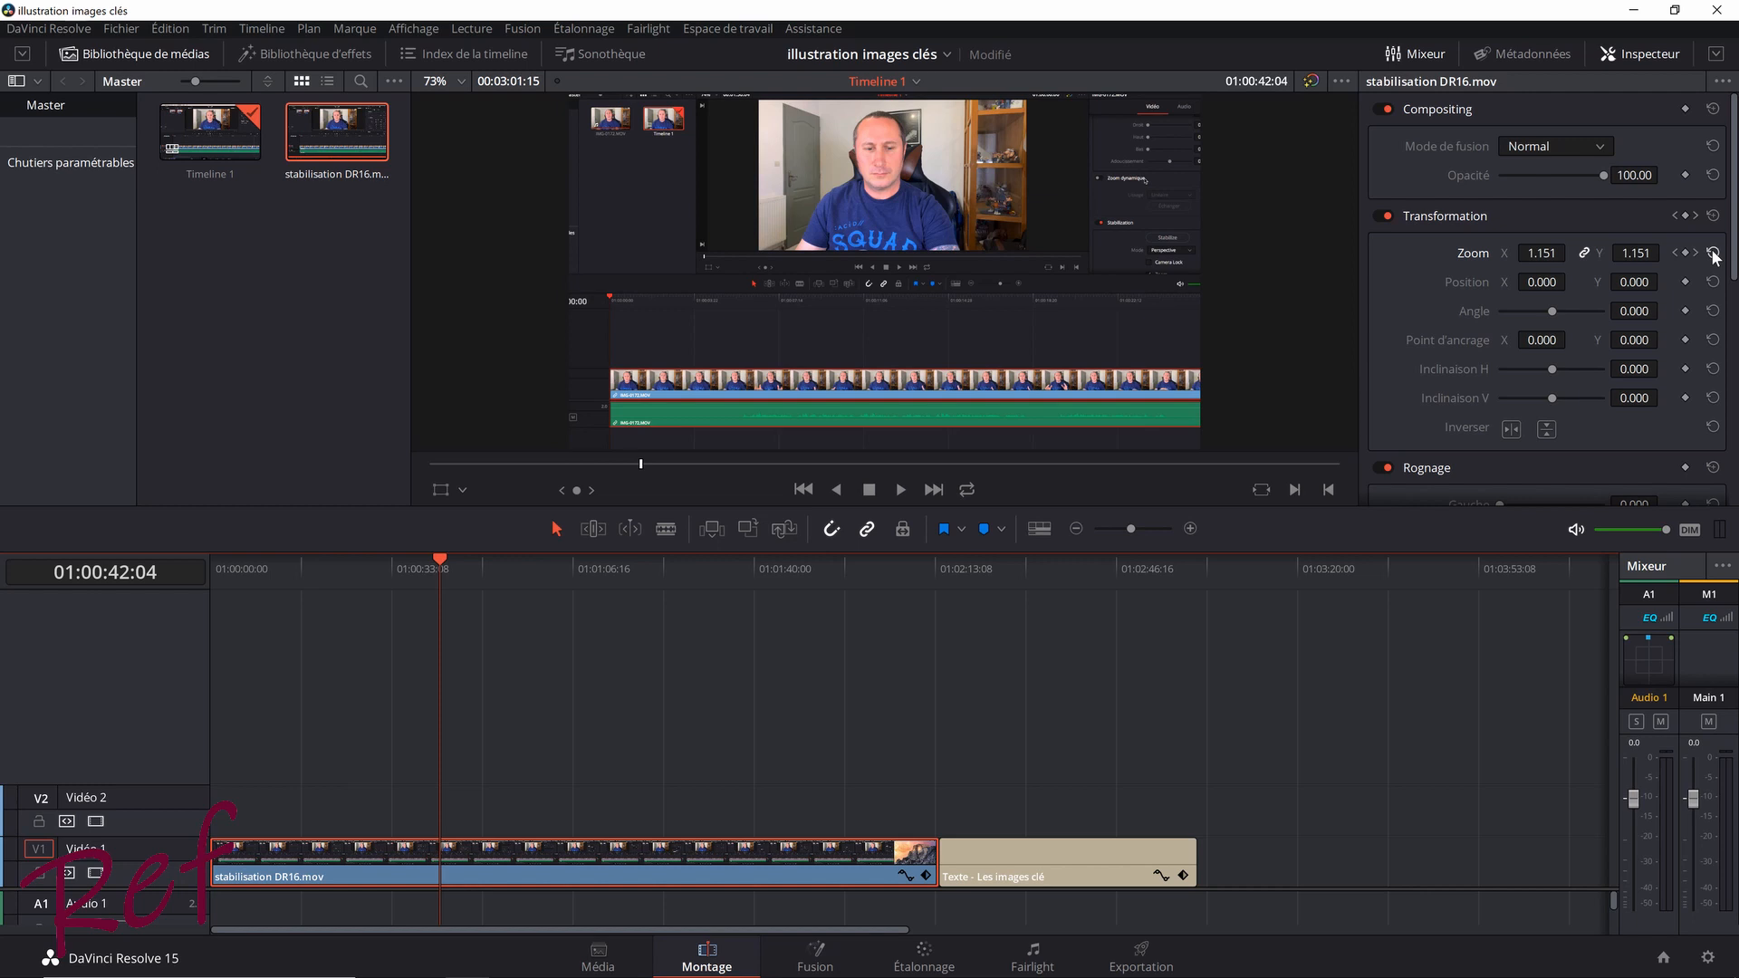
click(1713, 254)
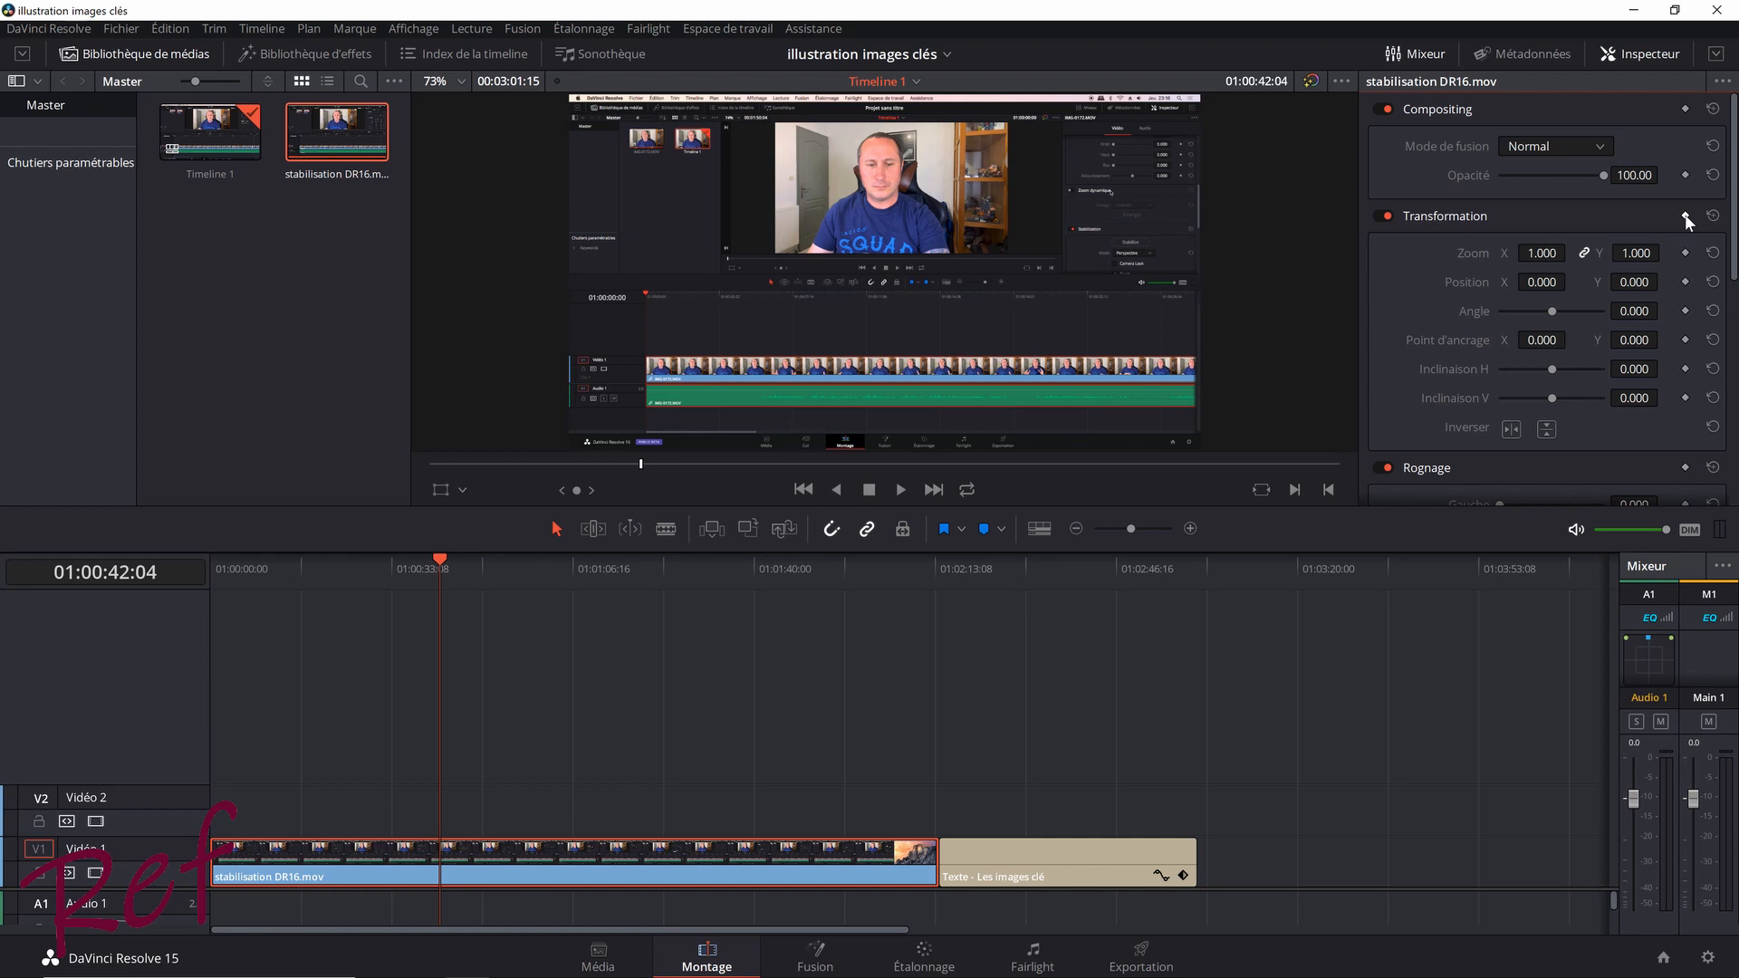
Keyframe all Transformation parameters together at 01:00:42:04, and reset the whole Transformation section.
click(1685, 217)
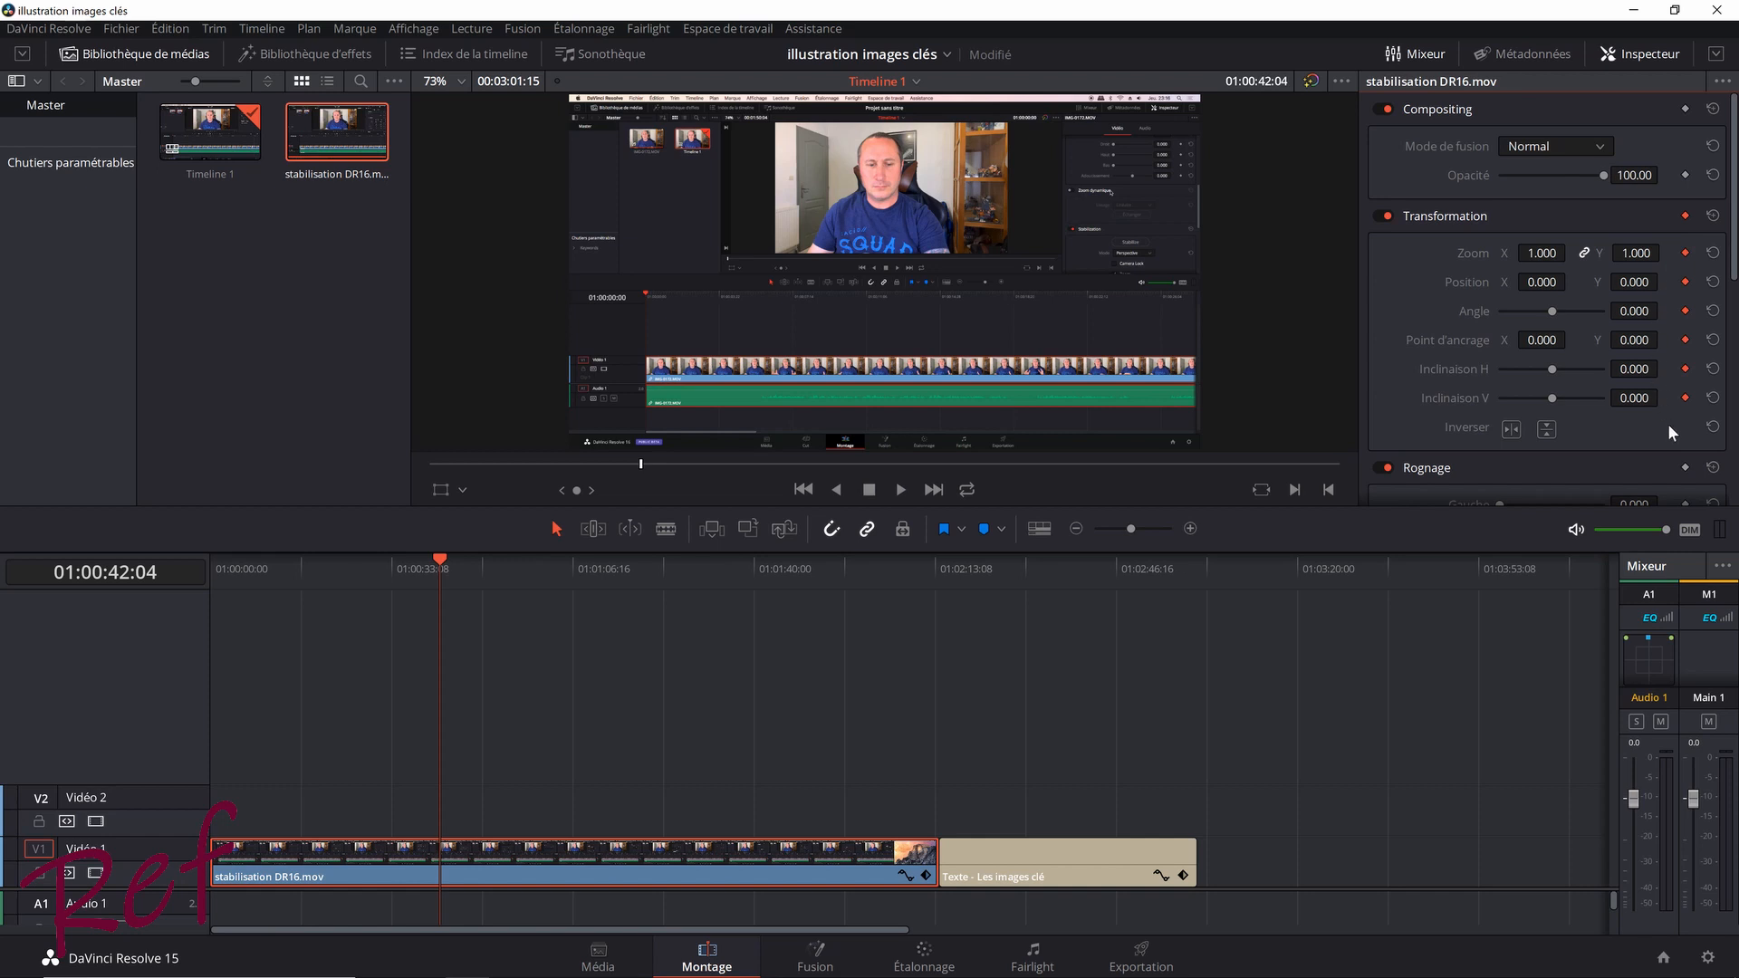
click(1714, 218)
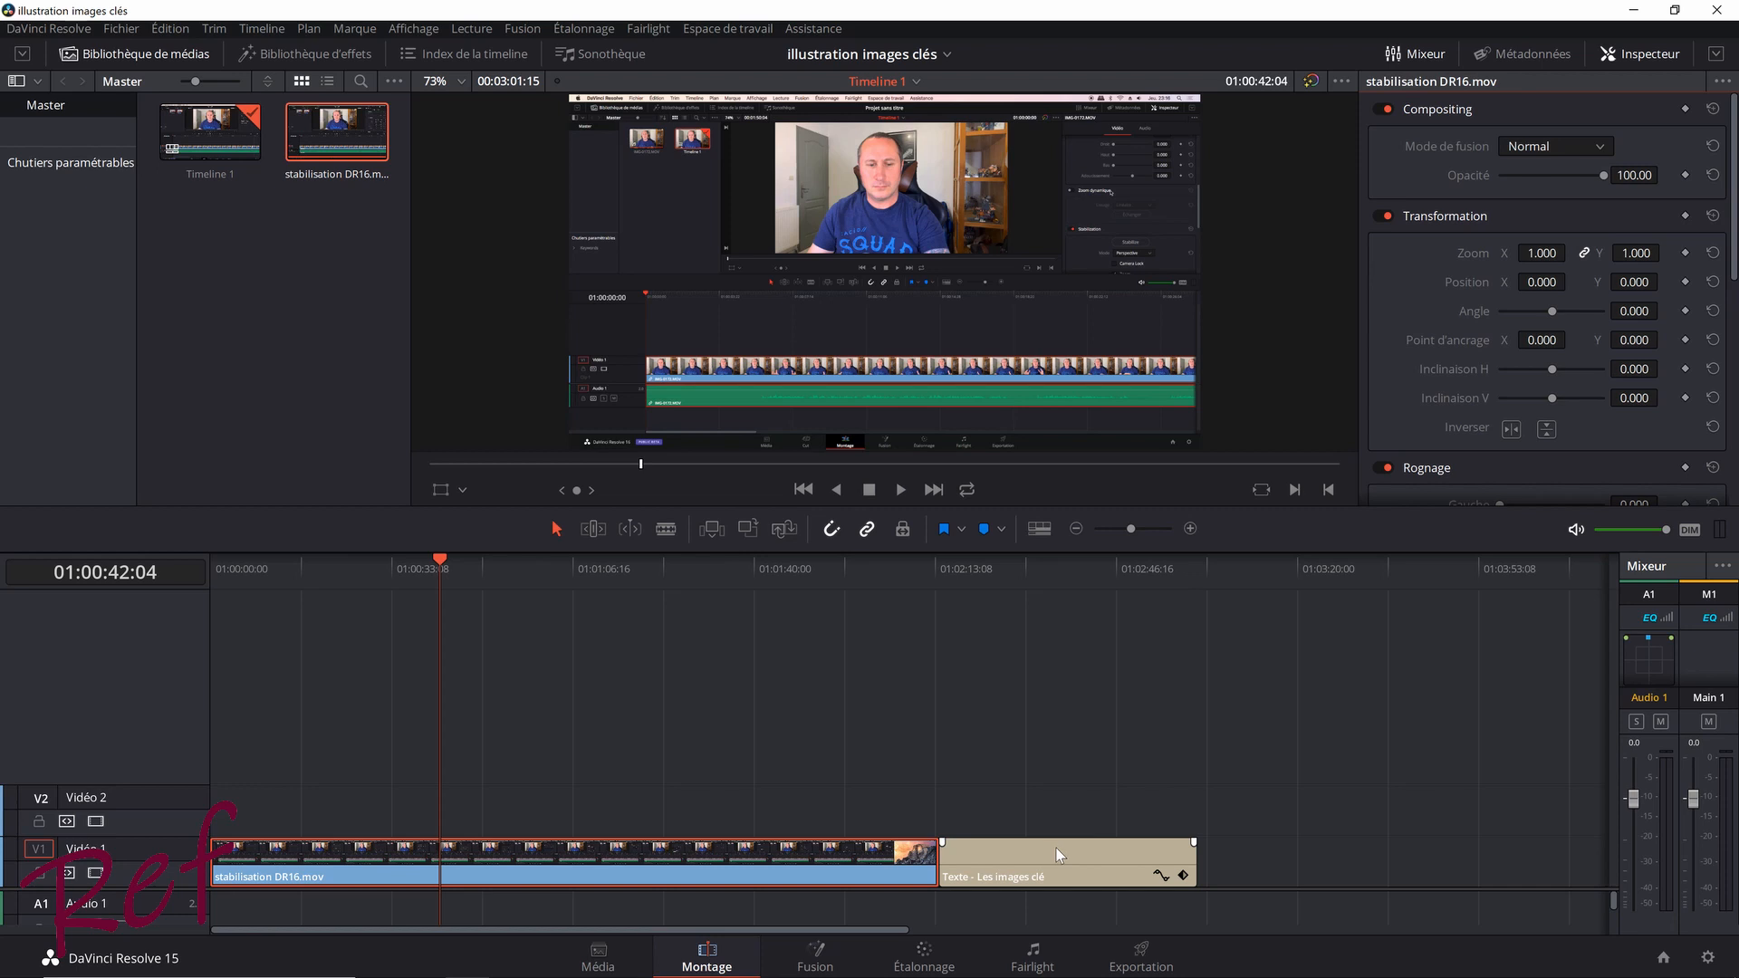
Move the title "Les images clé" to the start of Vidéo 2 and keyframe its X position at -431 at 01:00:00:00.
drag(1055, 849, 324, 809)
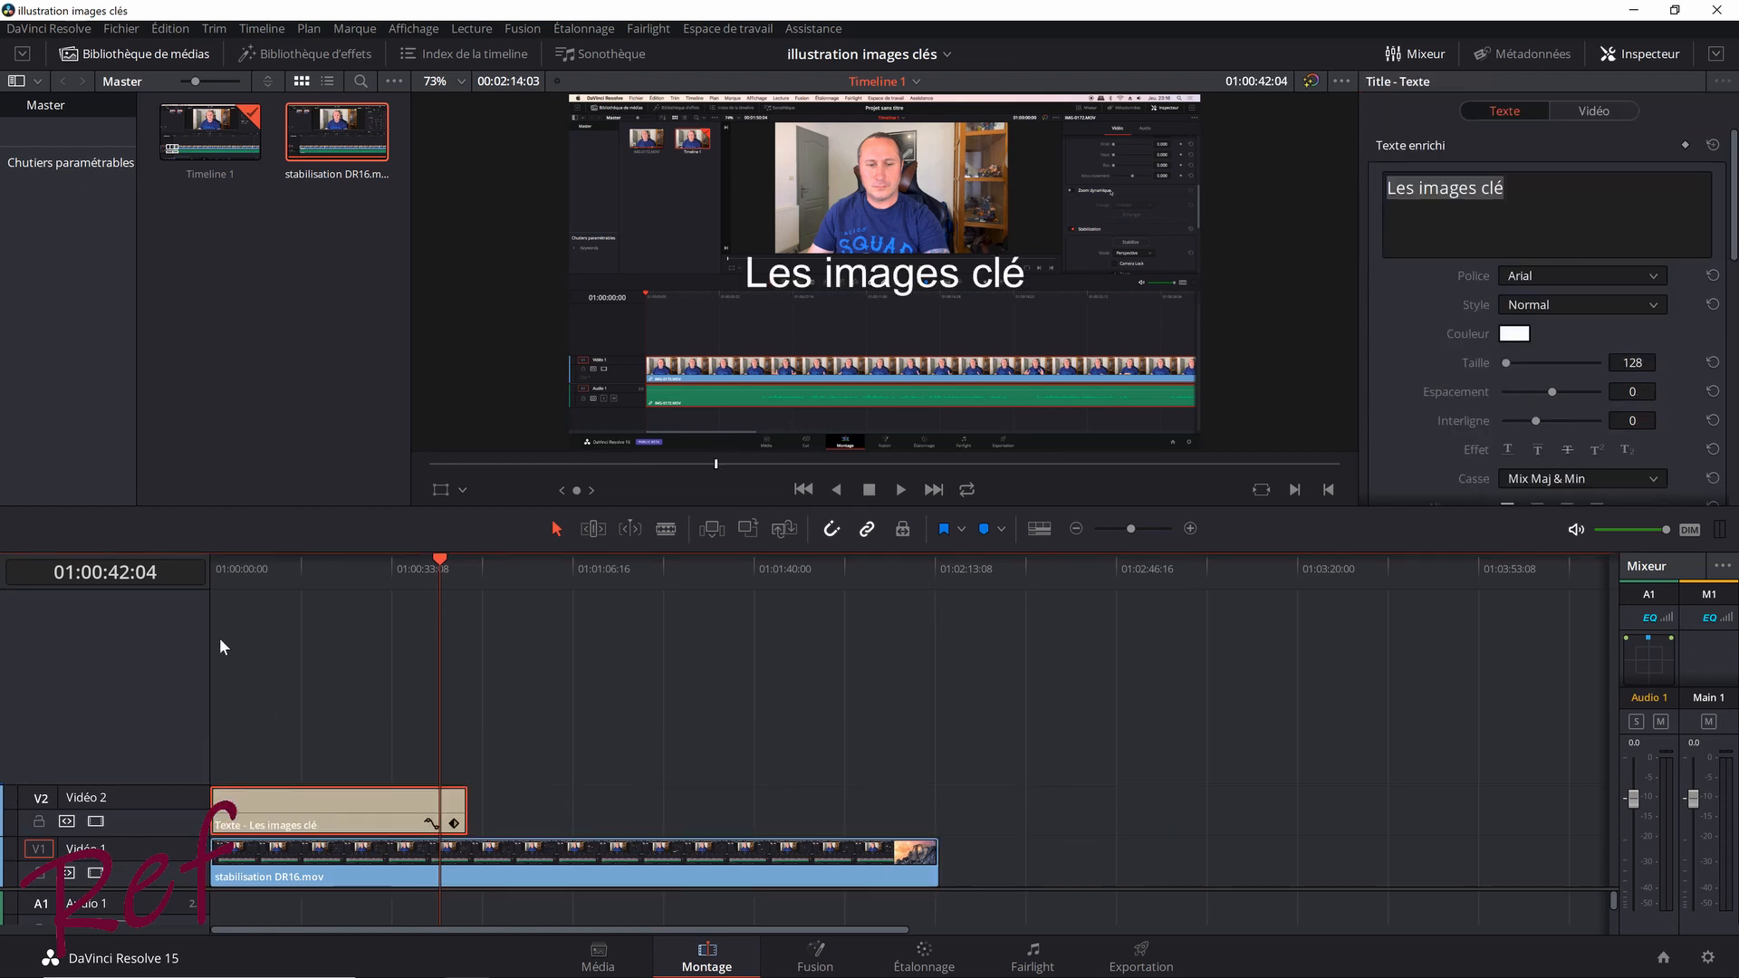
click(216, 567)
scroll(1540, 317, down, 3)
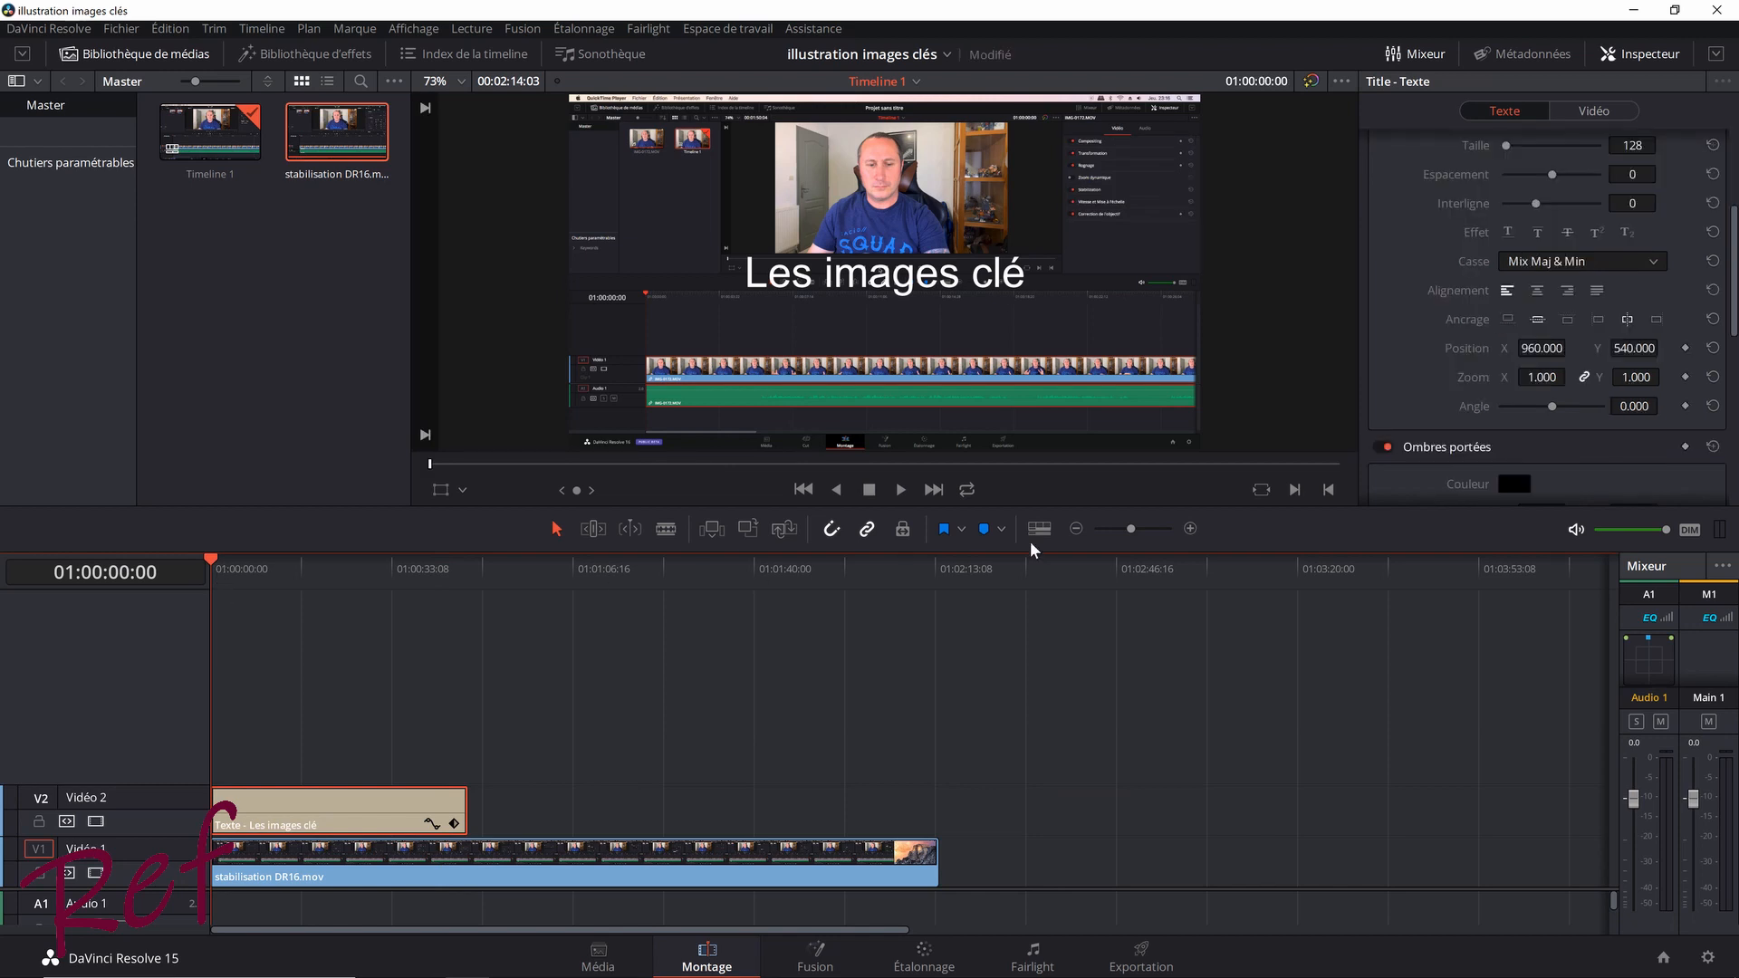
mouse_move(1541, 349)
mouse_down()
mouse_move(318, 348)
mouse_move(1543, 350)
mouse_up()
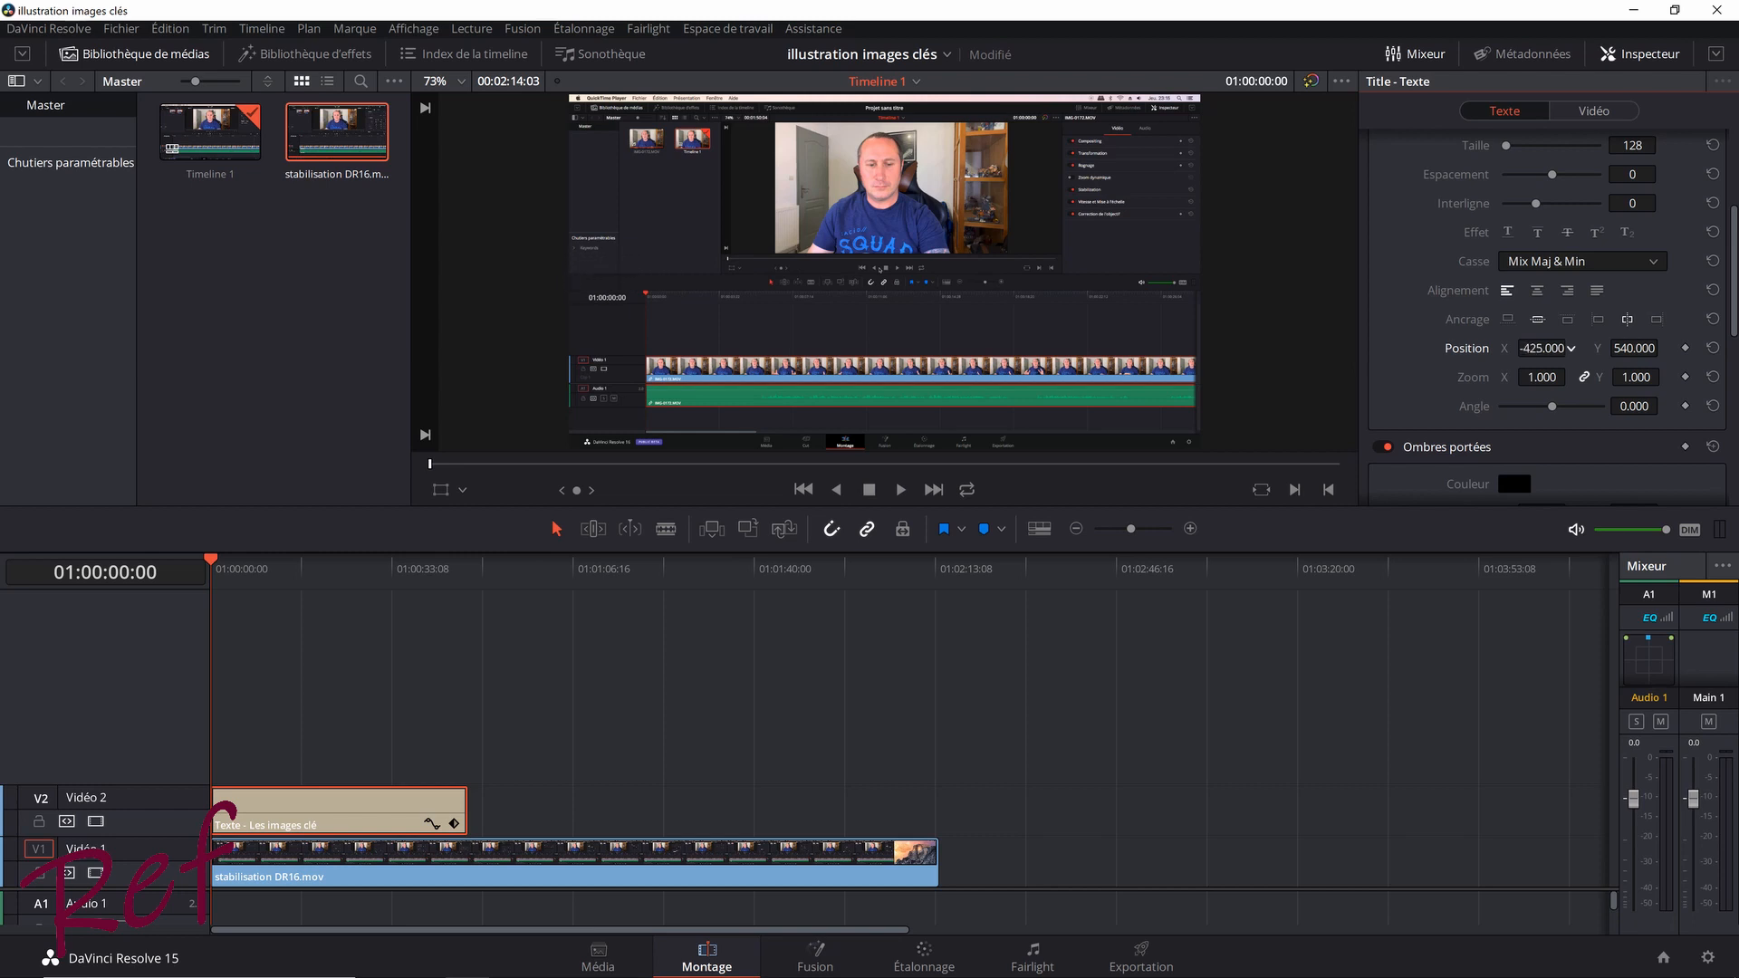
click(1685, 349)
Set the title's X position to 2816 at 01:00:30:04 as a second position keyframe.
click(376, 570)
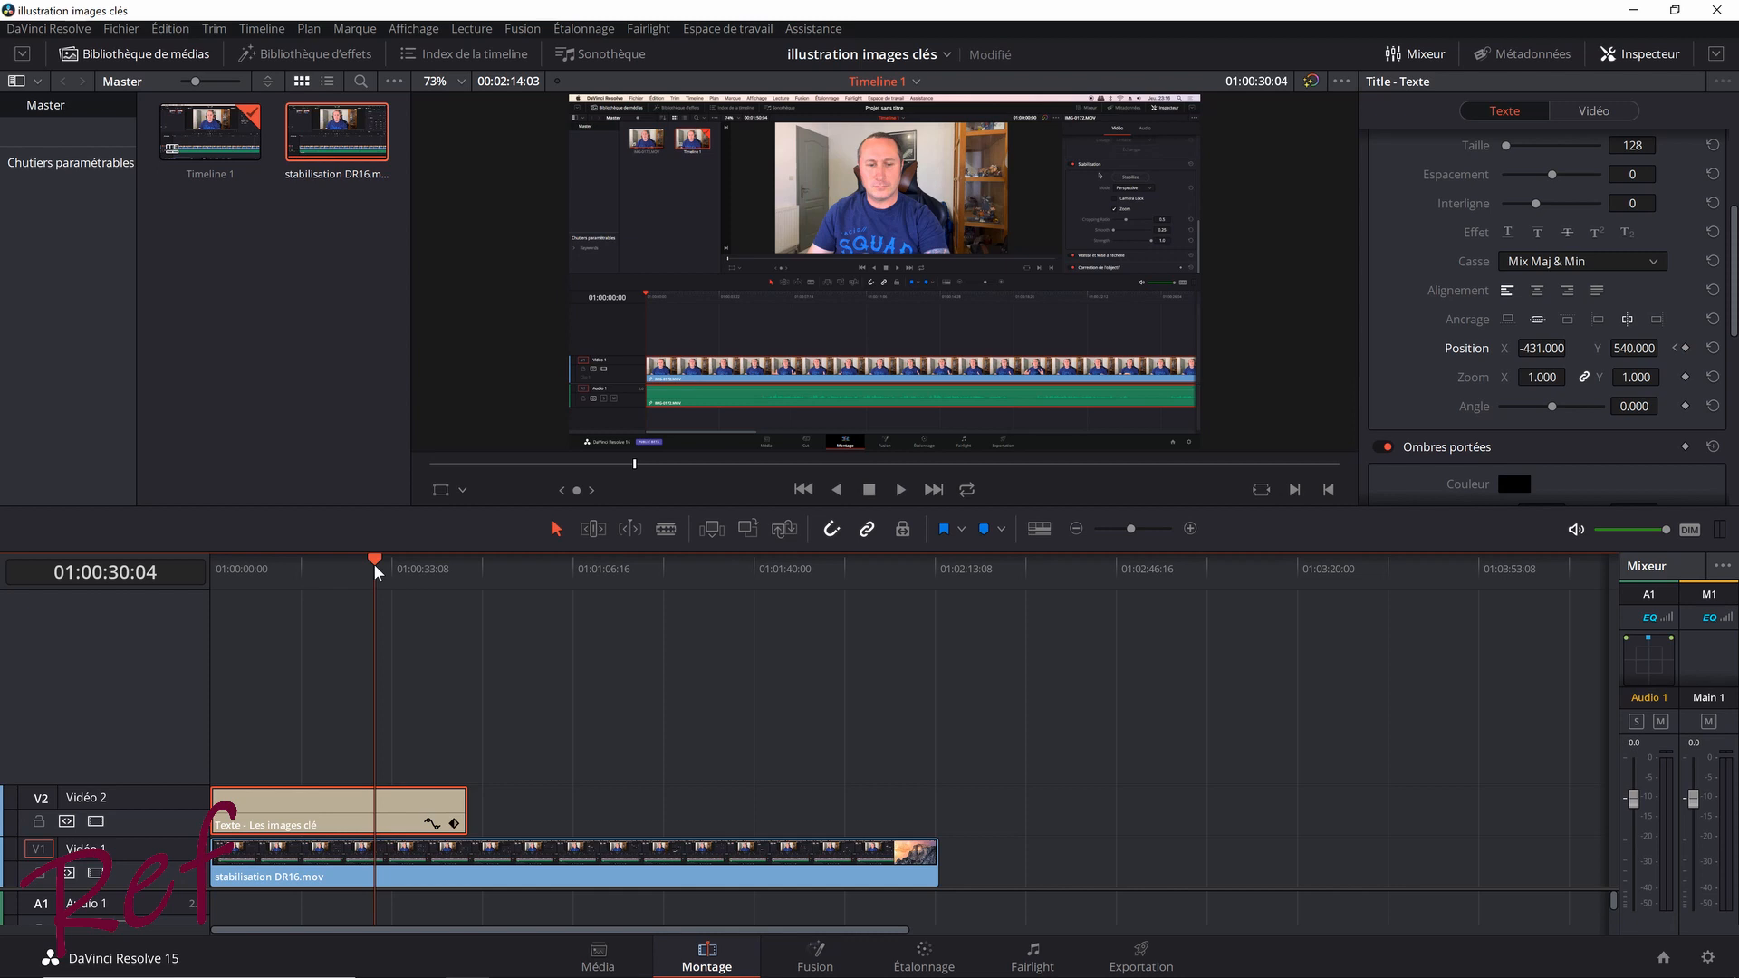
click(1530, 348)
drag(1535, 347, 1735, 348)
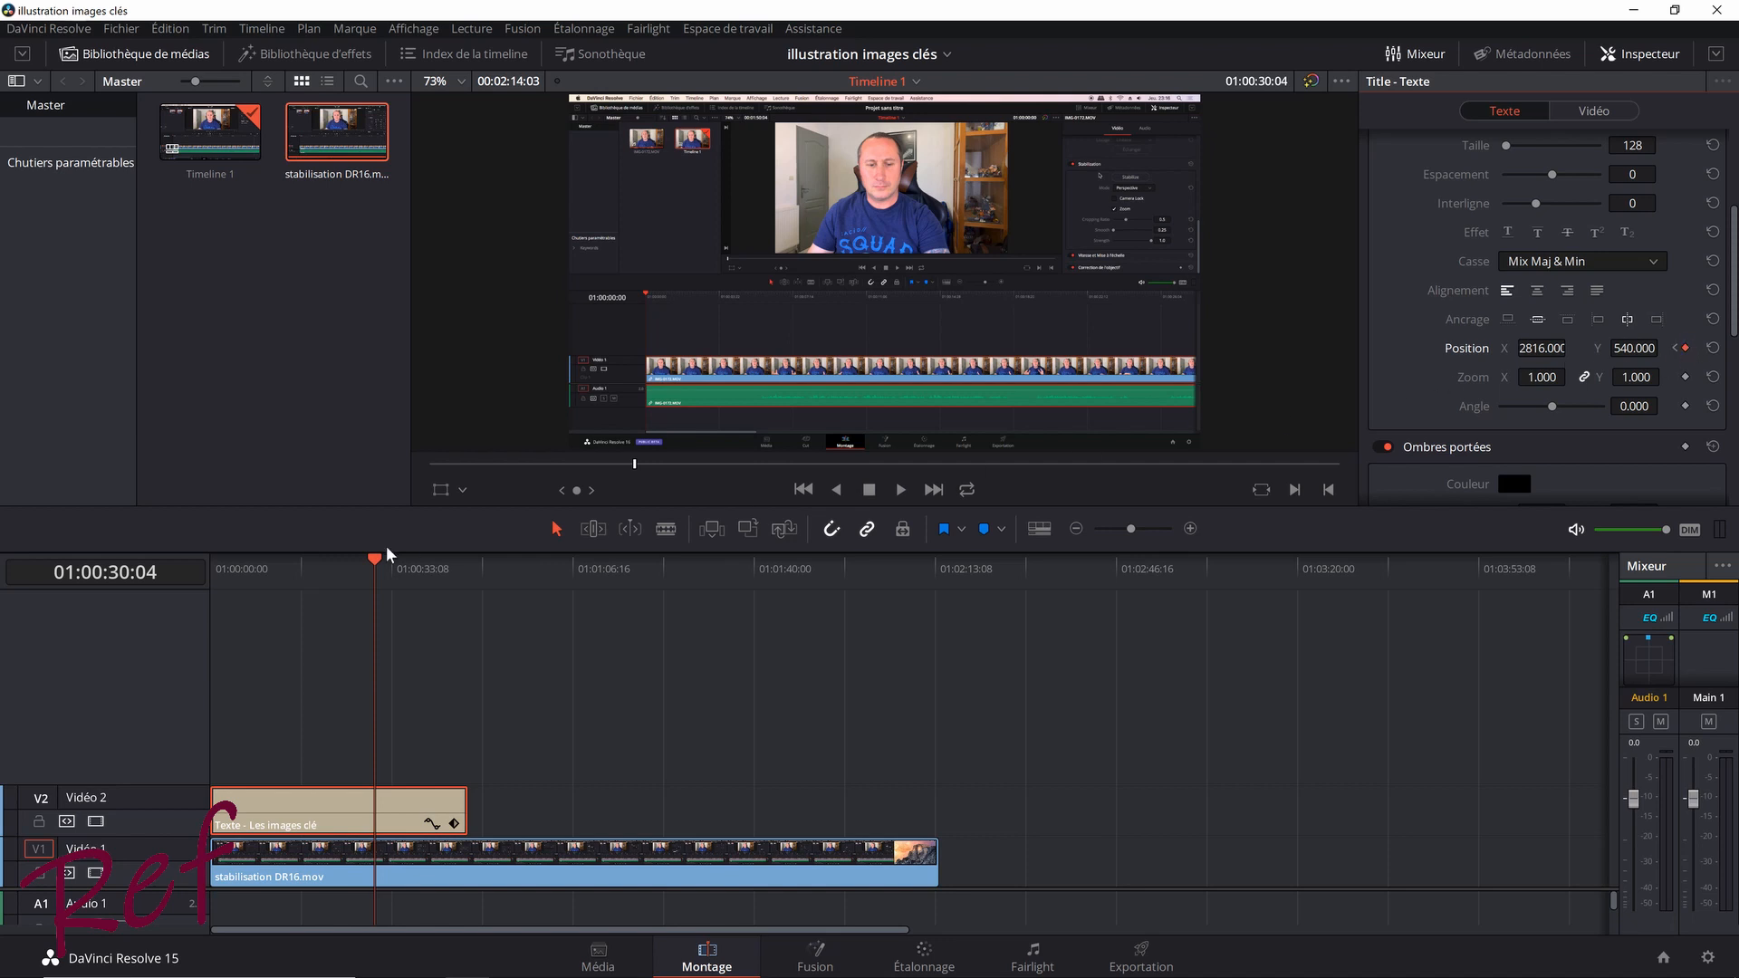
Play the title's position animation from the start of the timeline.
drag(376, 568, 211, 568)
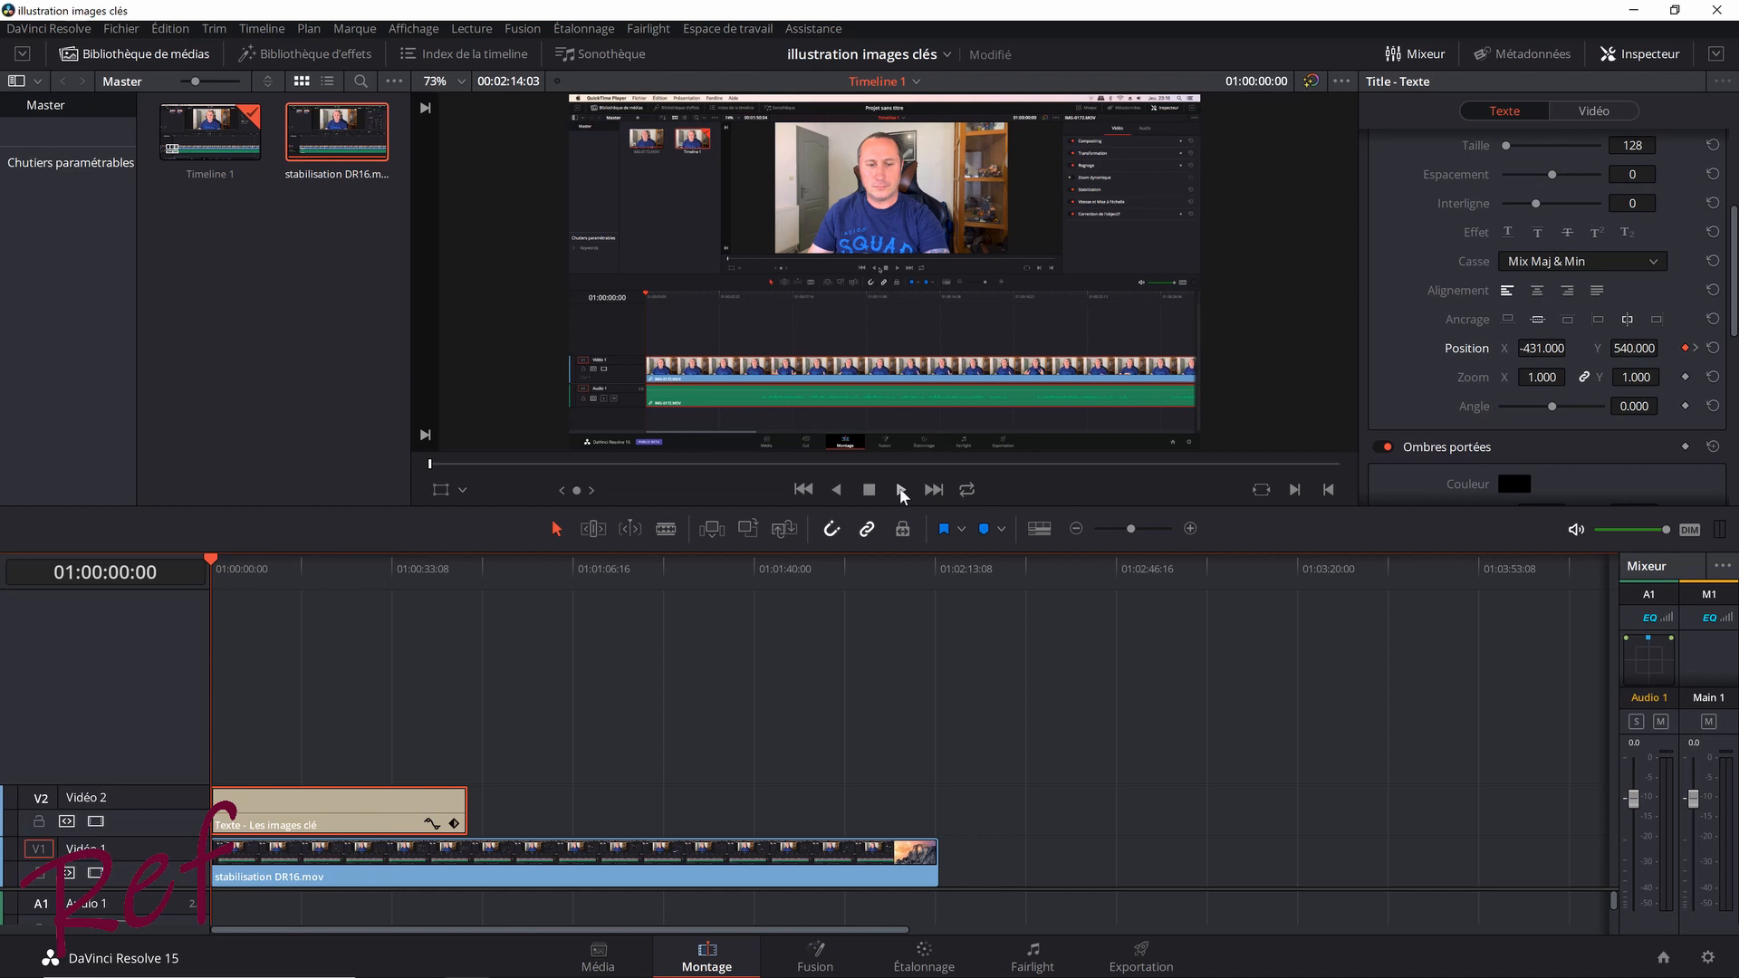
click(901, 490)
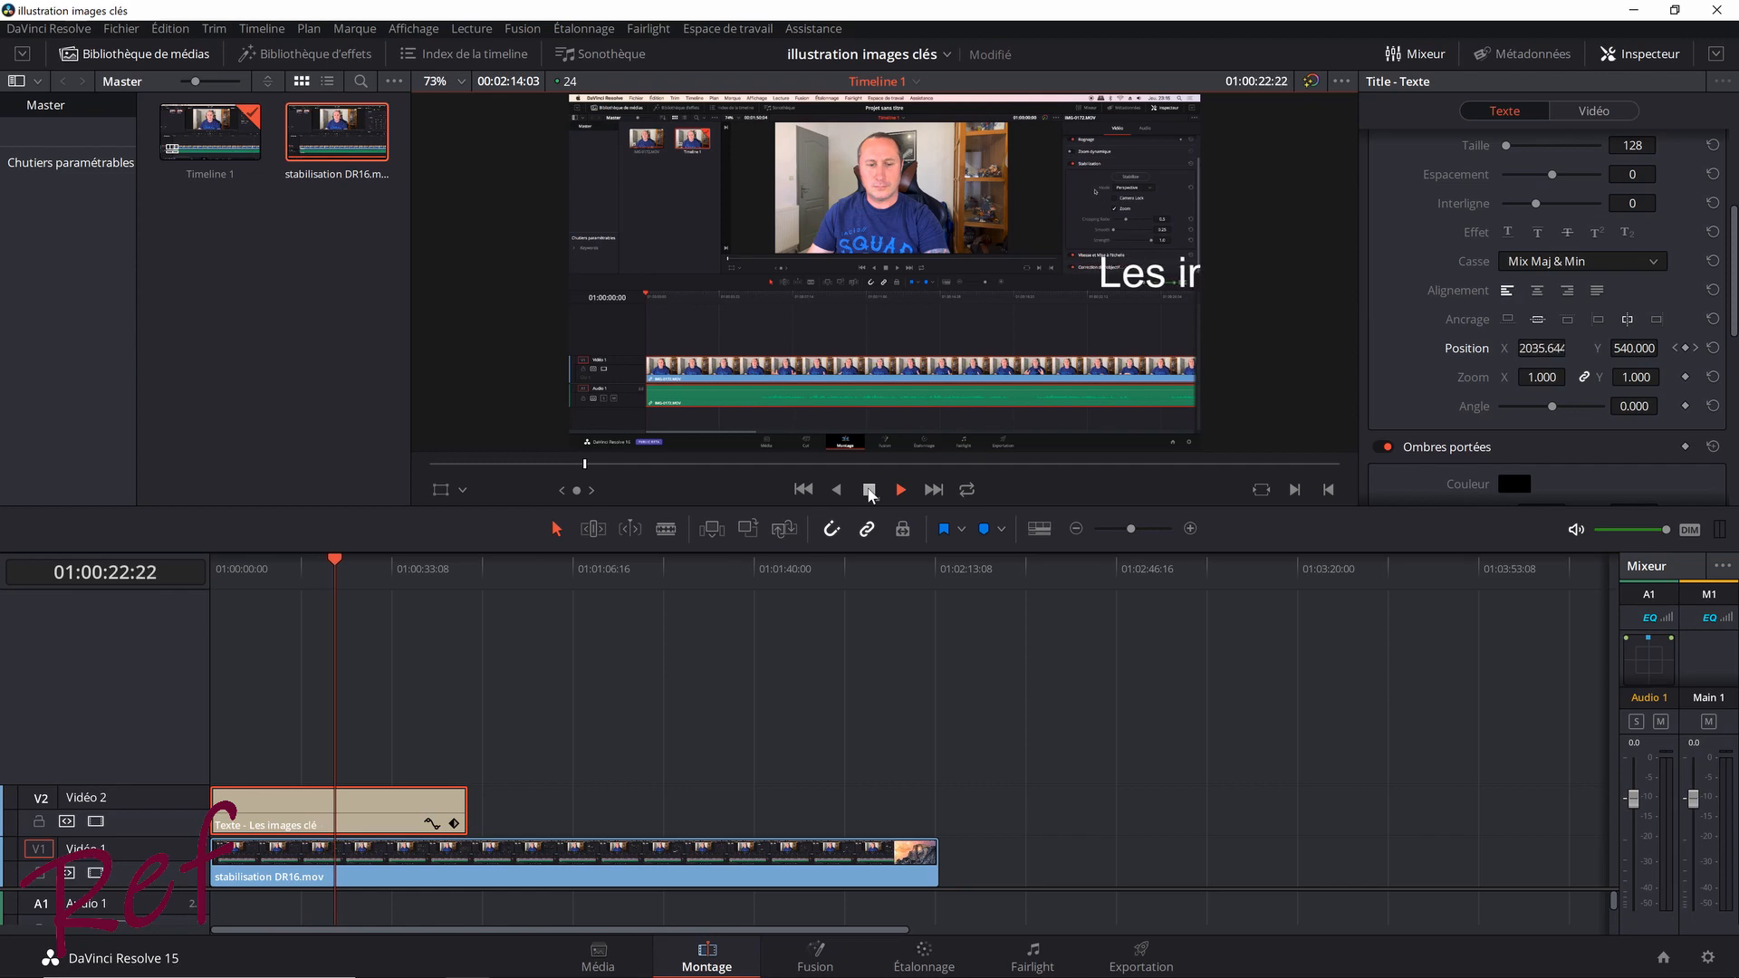
Stop the playback of the title's position animation.
click(869, 490)
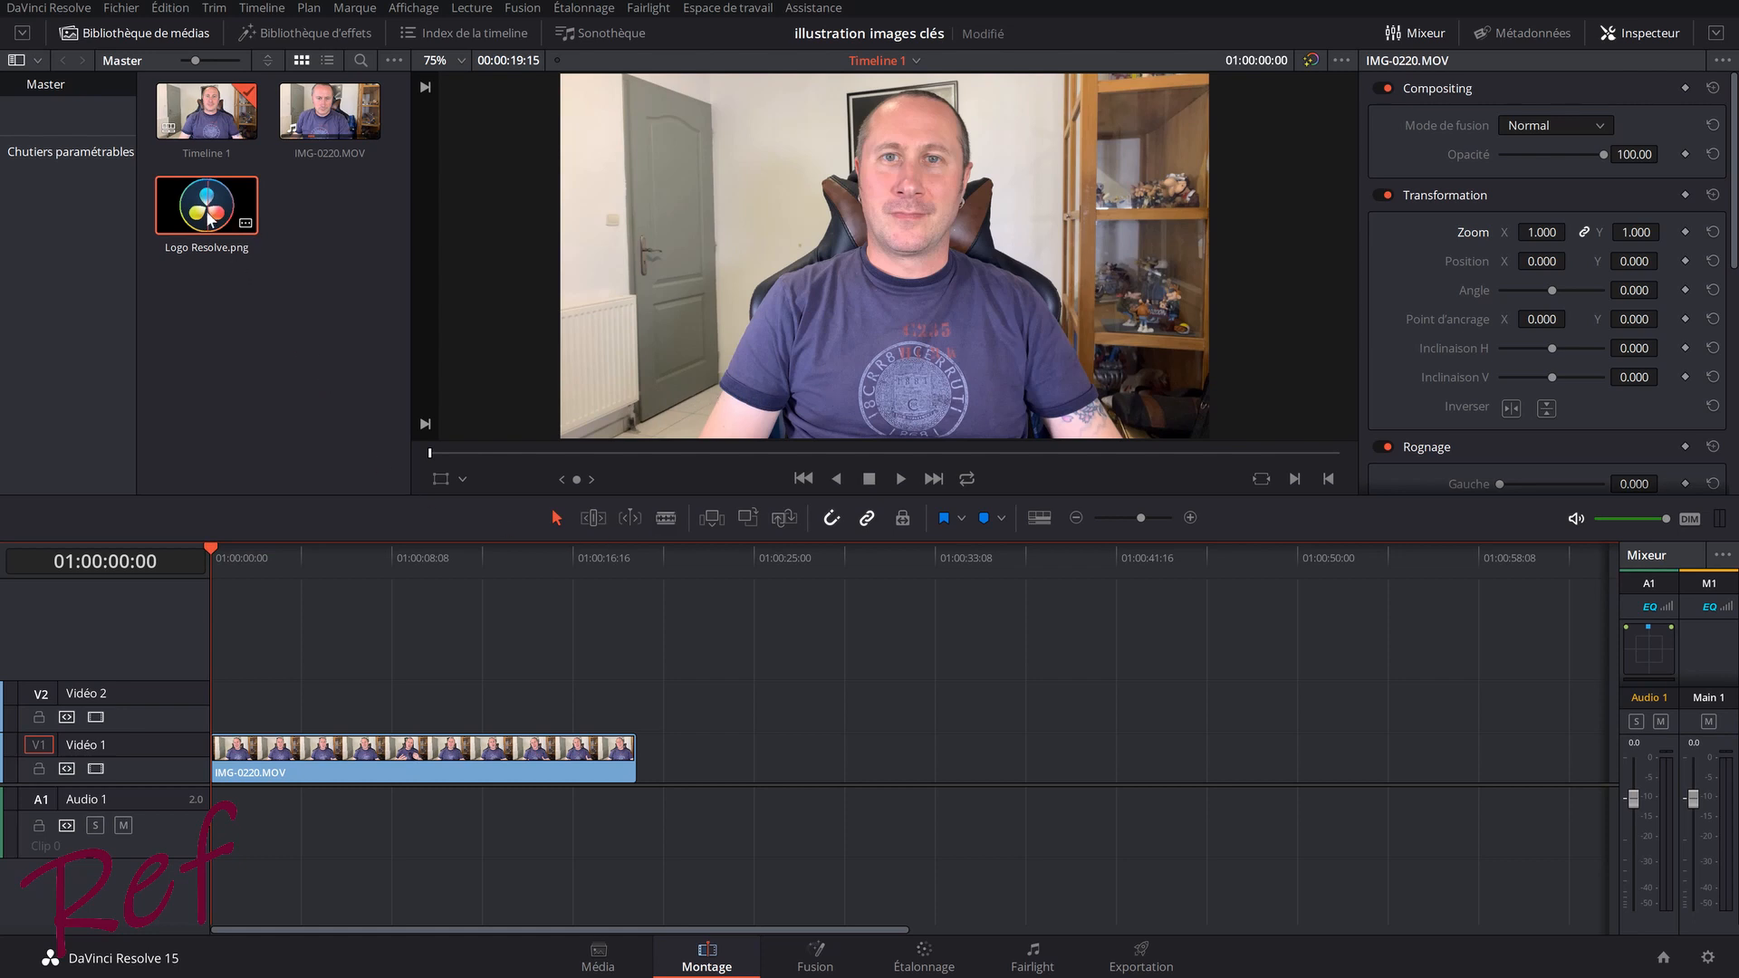
Place Logo Resolve.png on Vidéo 2 above IMG-0220.MOV, with Zoom 0.200 and Position X -825, Y -400.
drag(227, 217, 634, 708)
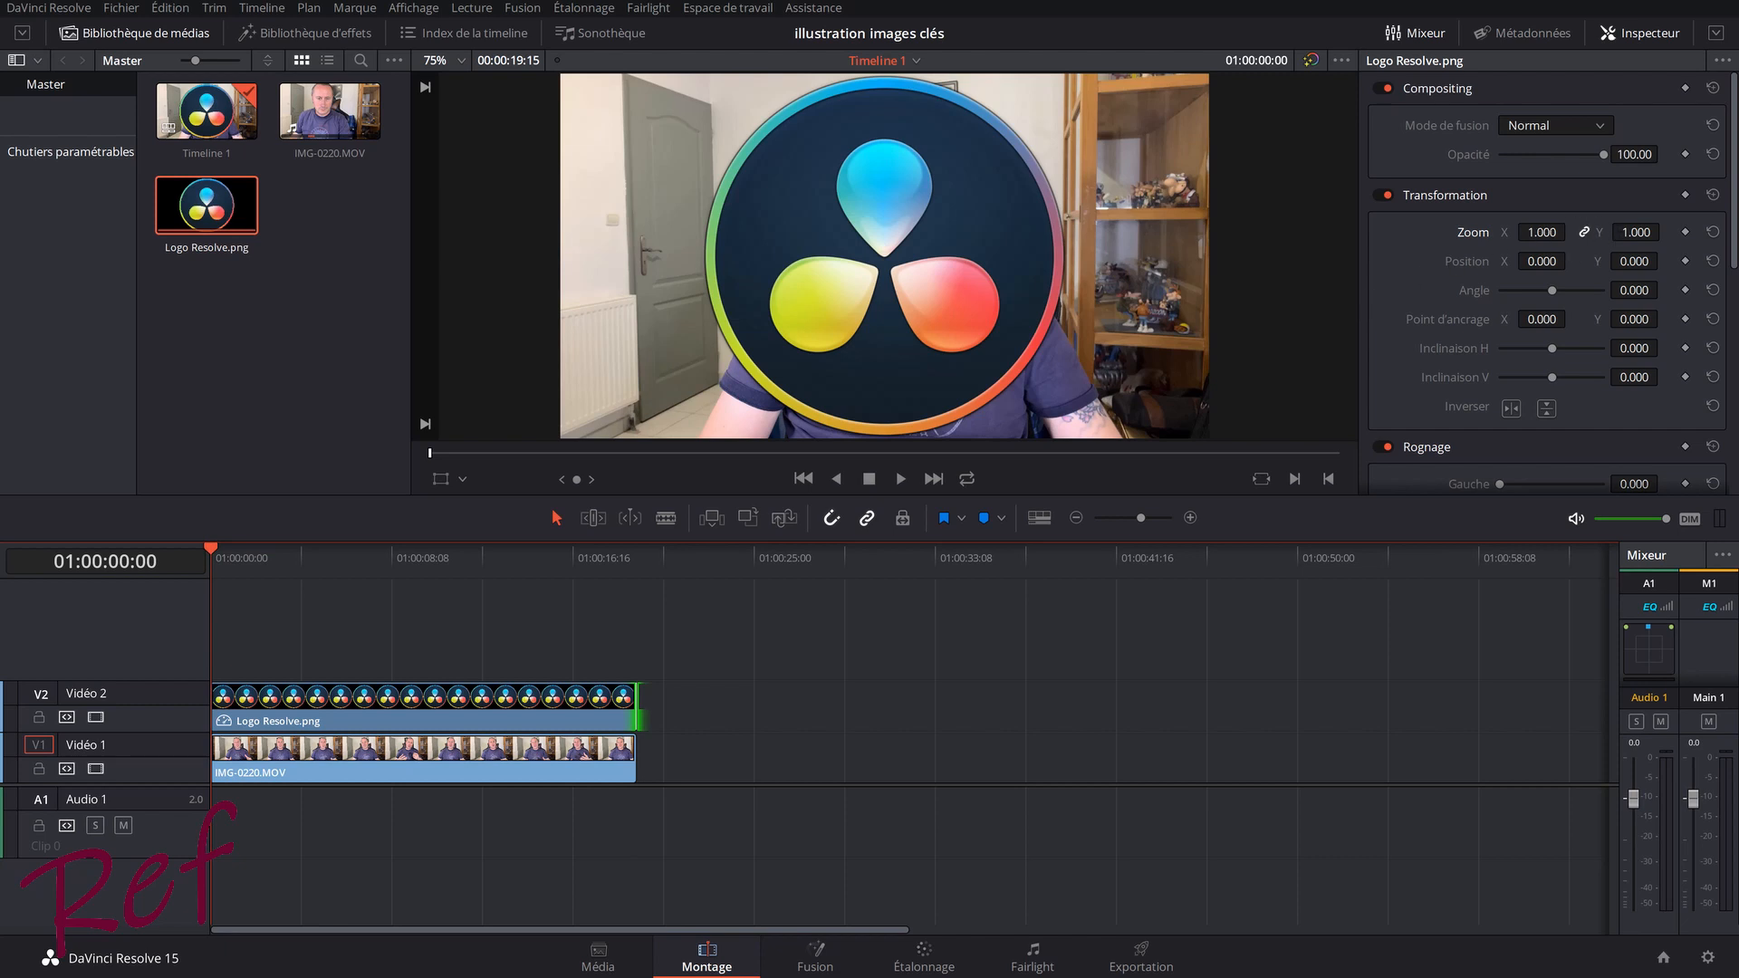
drag(1541, 232, 1666, 261)
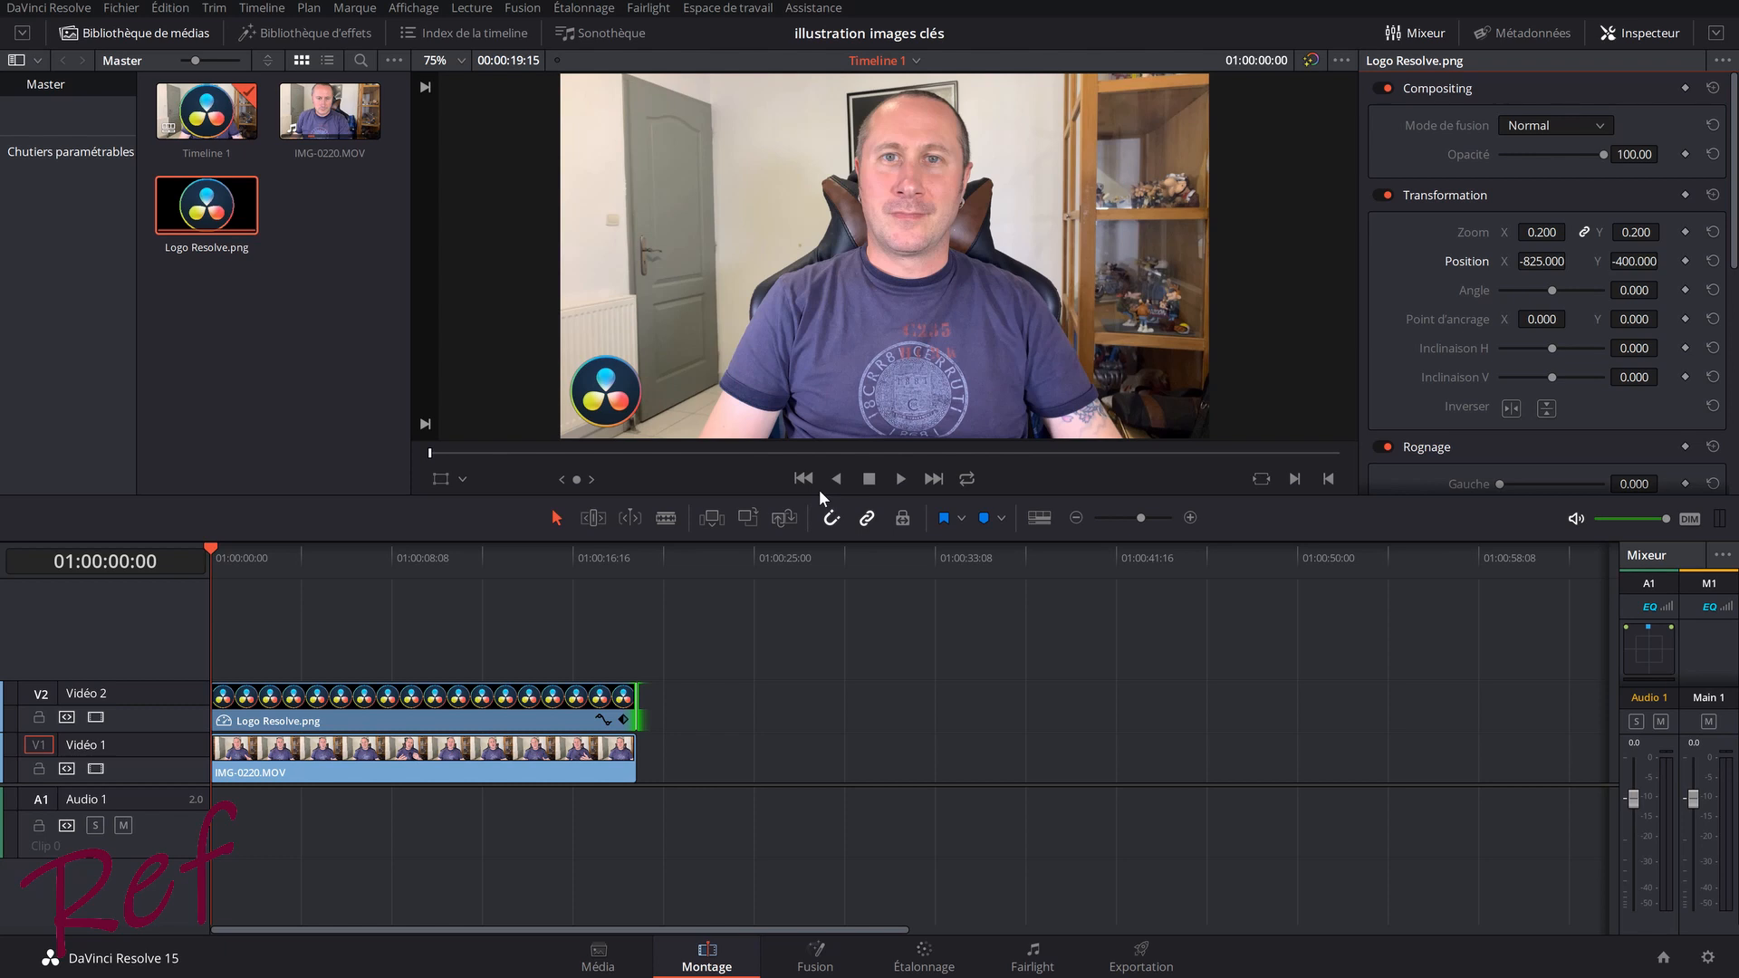
At 01:00:01:00, set the logo's Zoom to 0.000 and add a zoom keyframe.
drag(209, 546, 231, 545)
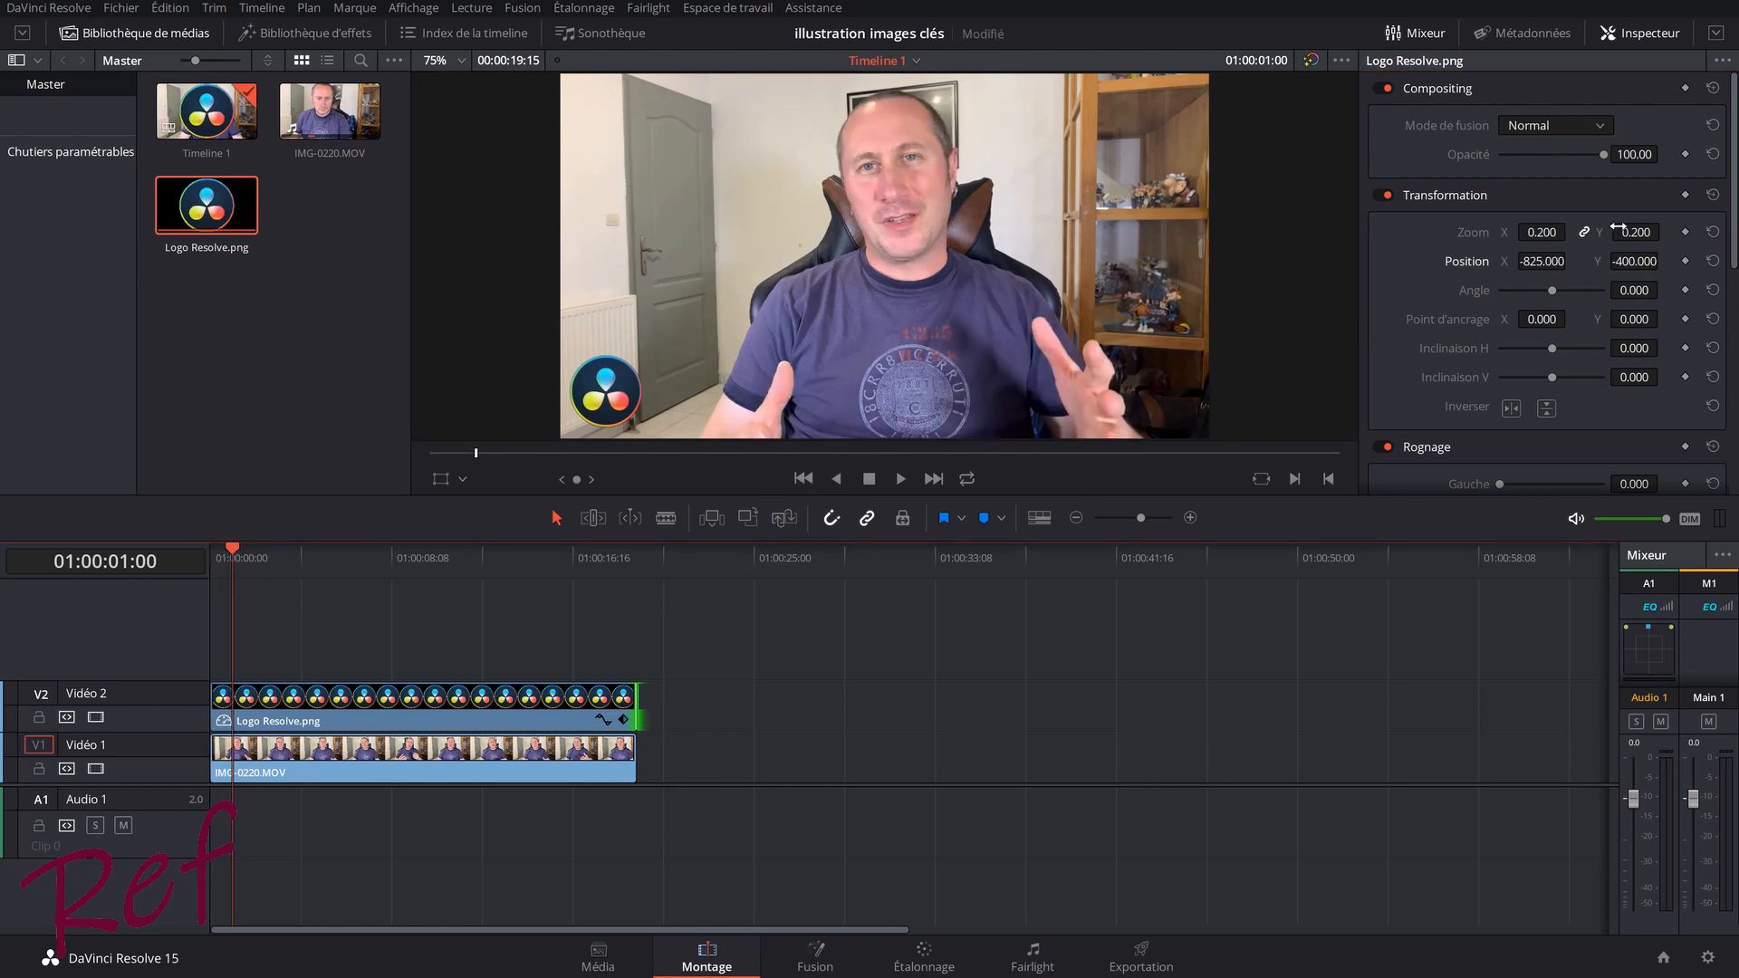
drag(1635, 231, 1551, 234)
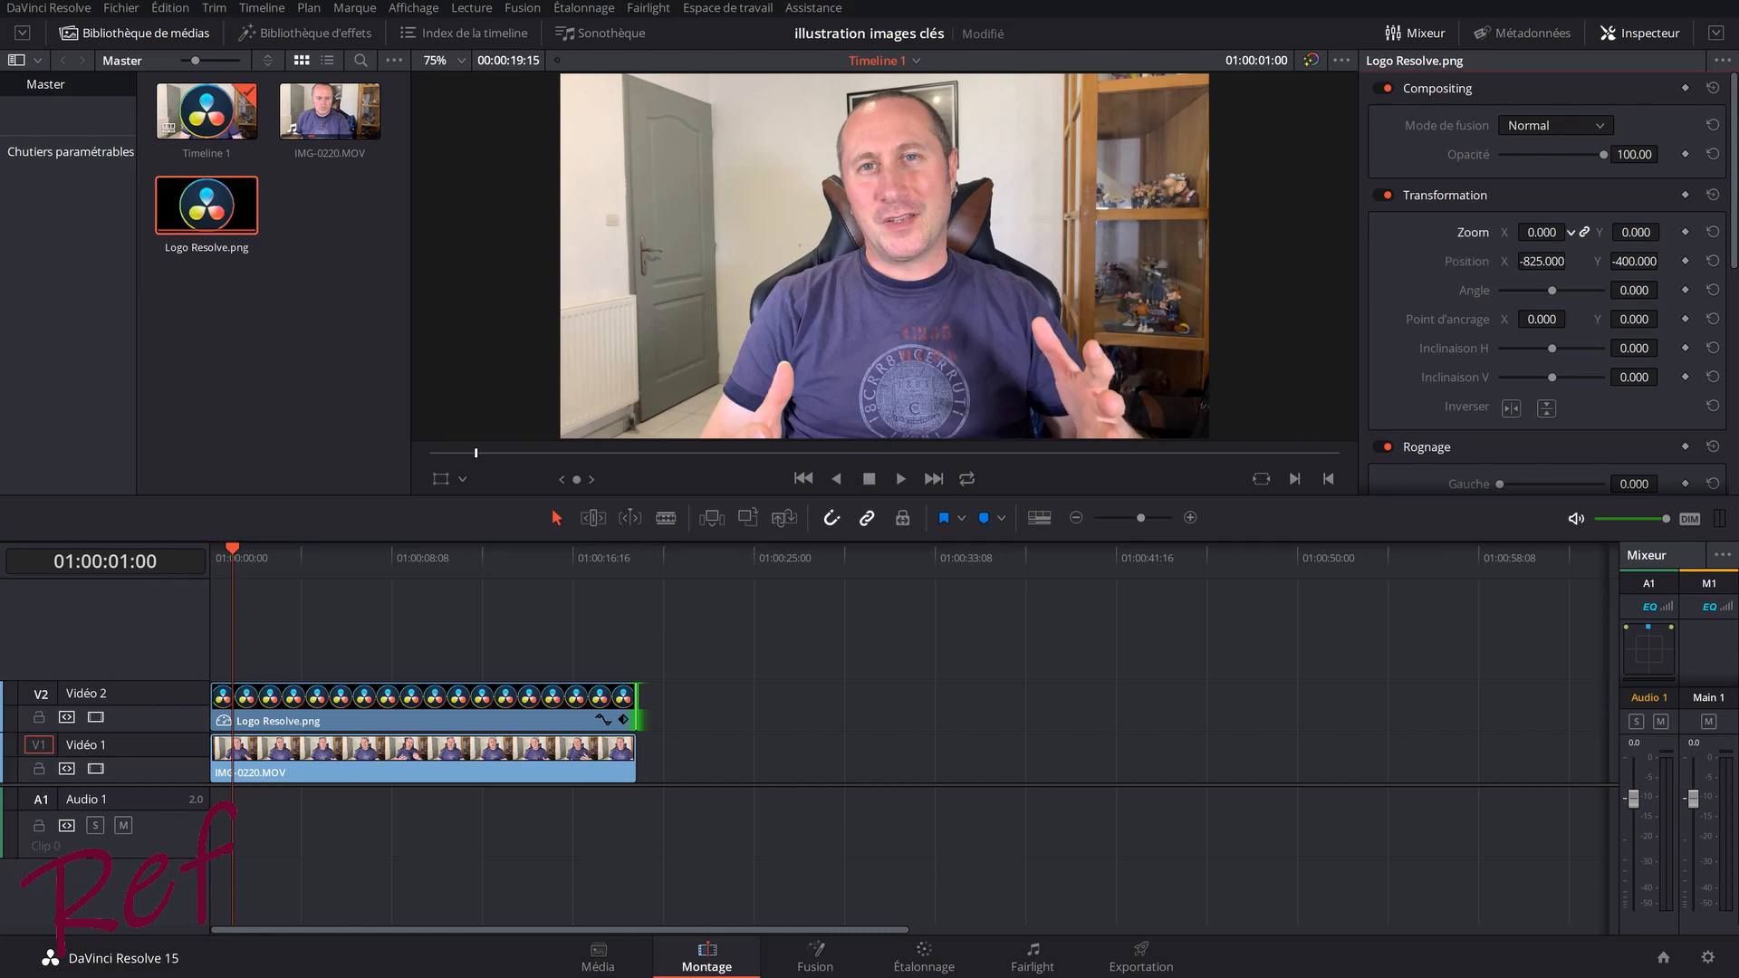
click(1685, 232)
Advance five frames to 01:00:01:05 and keyframe the logo's Zoom at 0.250.
key(Right)
key(Right)
key(Right)
key(Right)
key(Right)
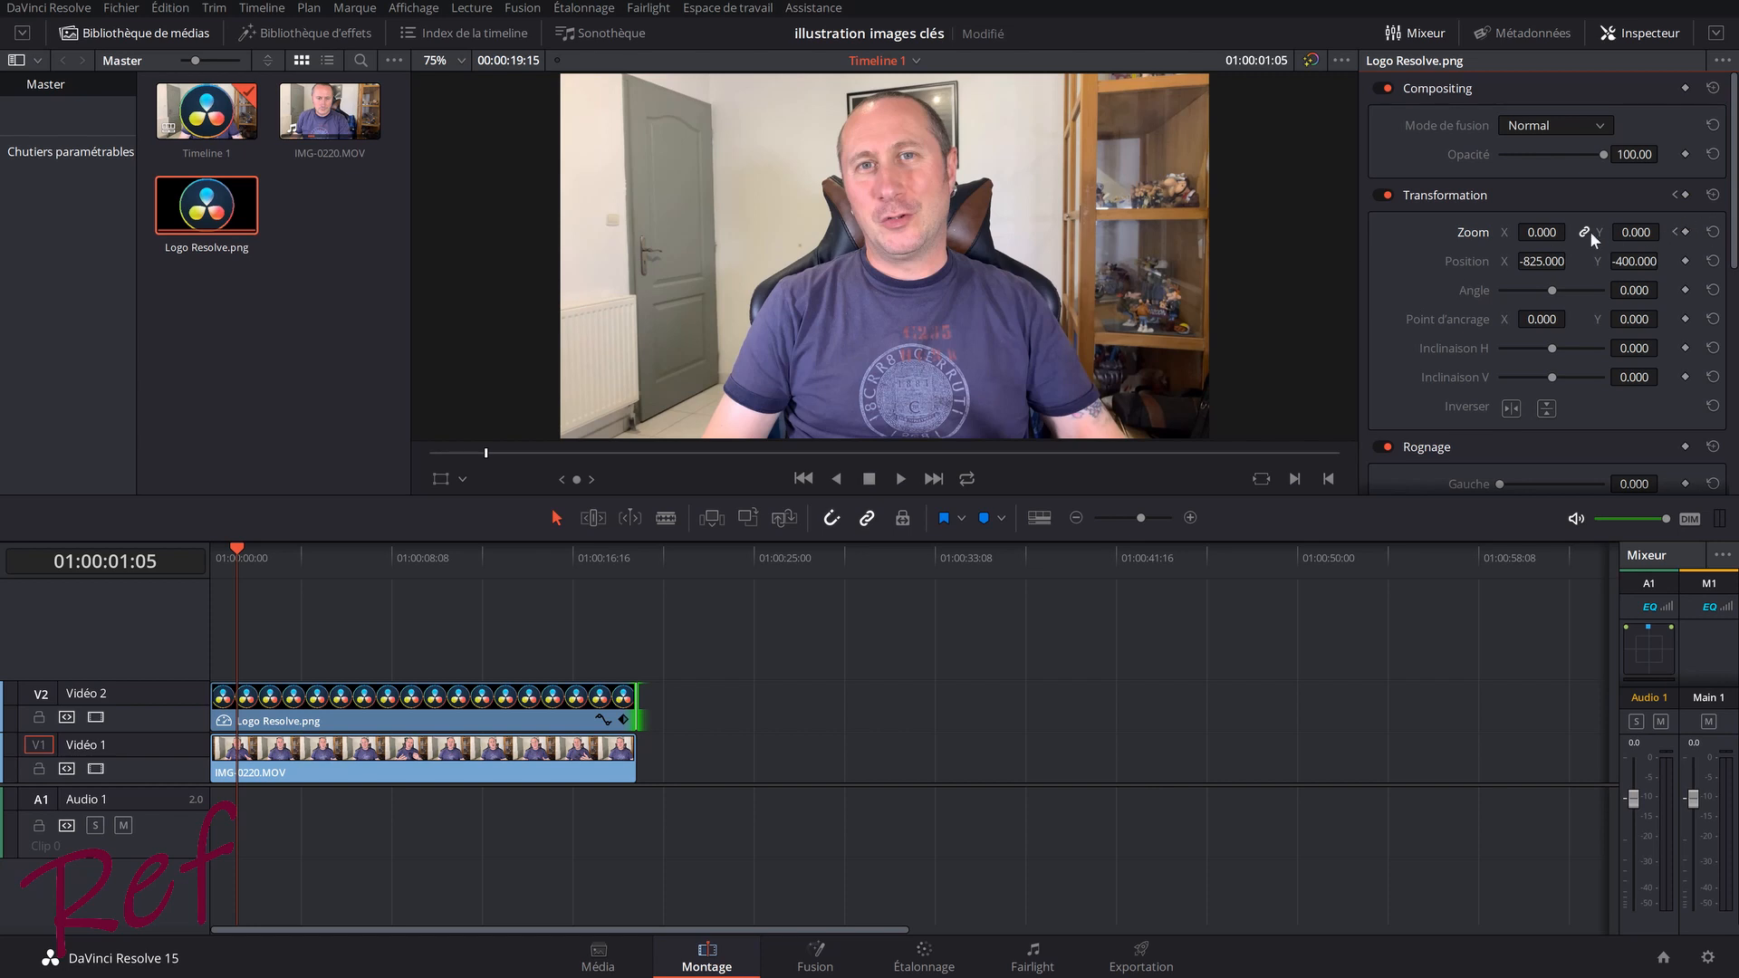
drag(1545, 233, 1653, 233)
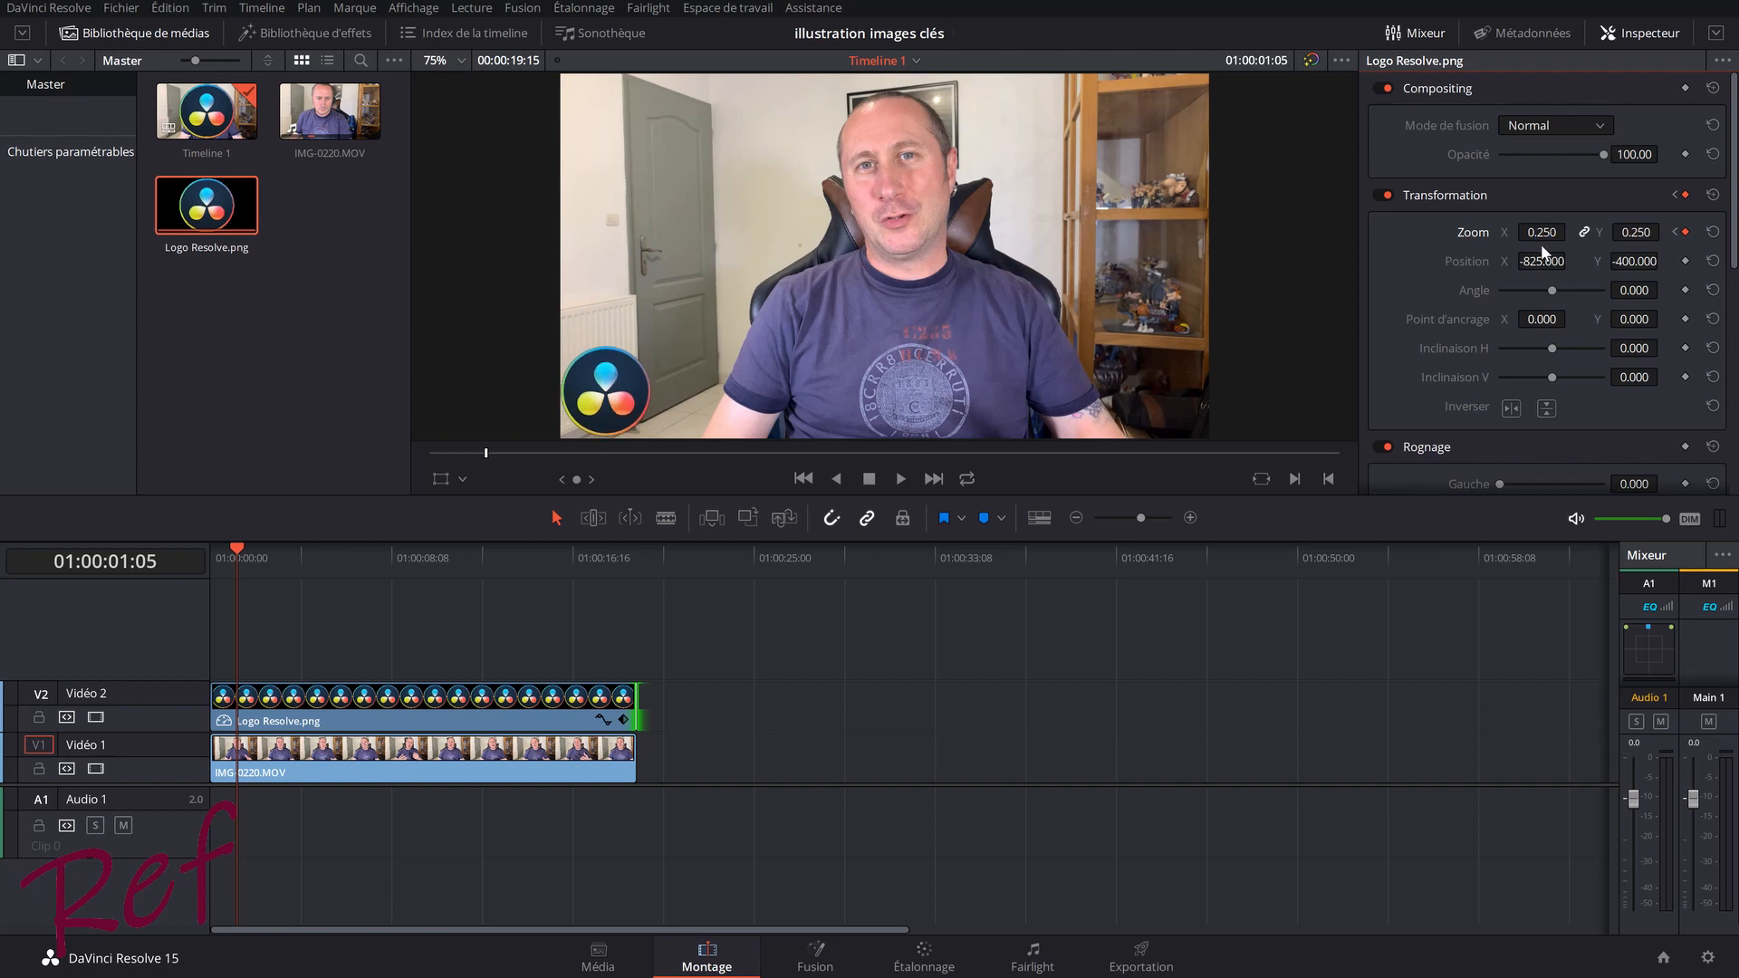
Two frames further, at 01:00:01:07, keyframe the logo's Zoom at 0.200.
key(Right)
key(Right)
mouse_move(1541, 235)
mouse_down()
mouse_move(1519, 234)
mouse_move(1574, 233)
mouse_move(1551, 233)
mouse_up()
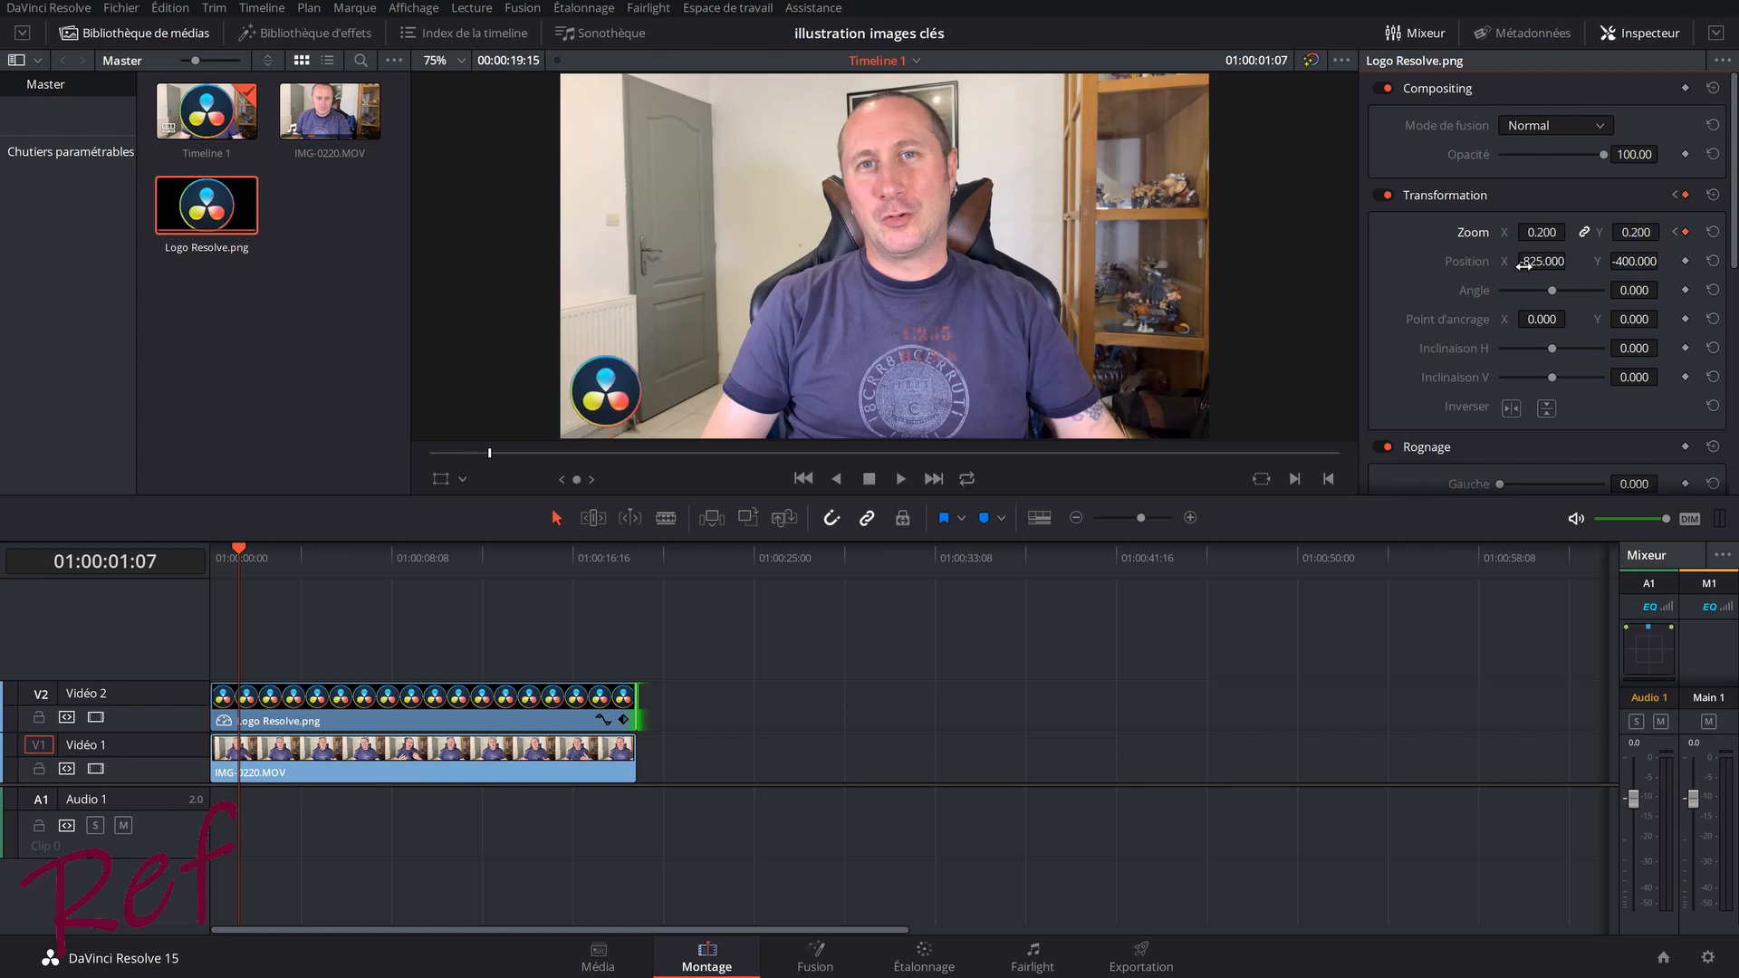
Add a logo zoom keyframe at 01:00:18:00 keeping 0.200, and set Zoom to 0.230 at 01:00:18:01.
click(595, 559)
drag(595, 547, 601, 546)
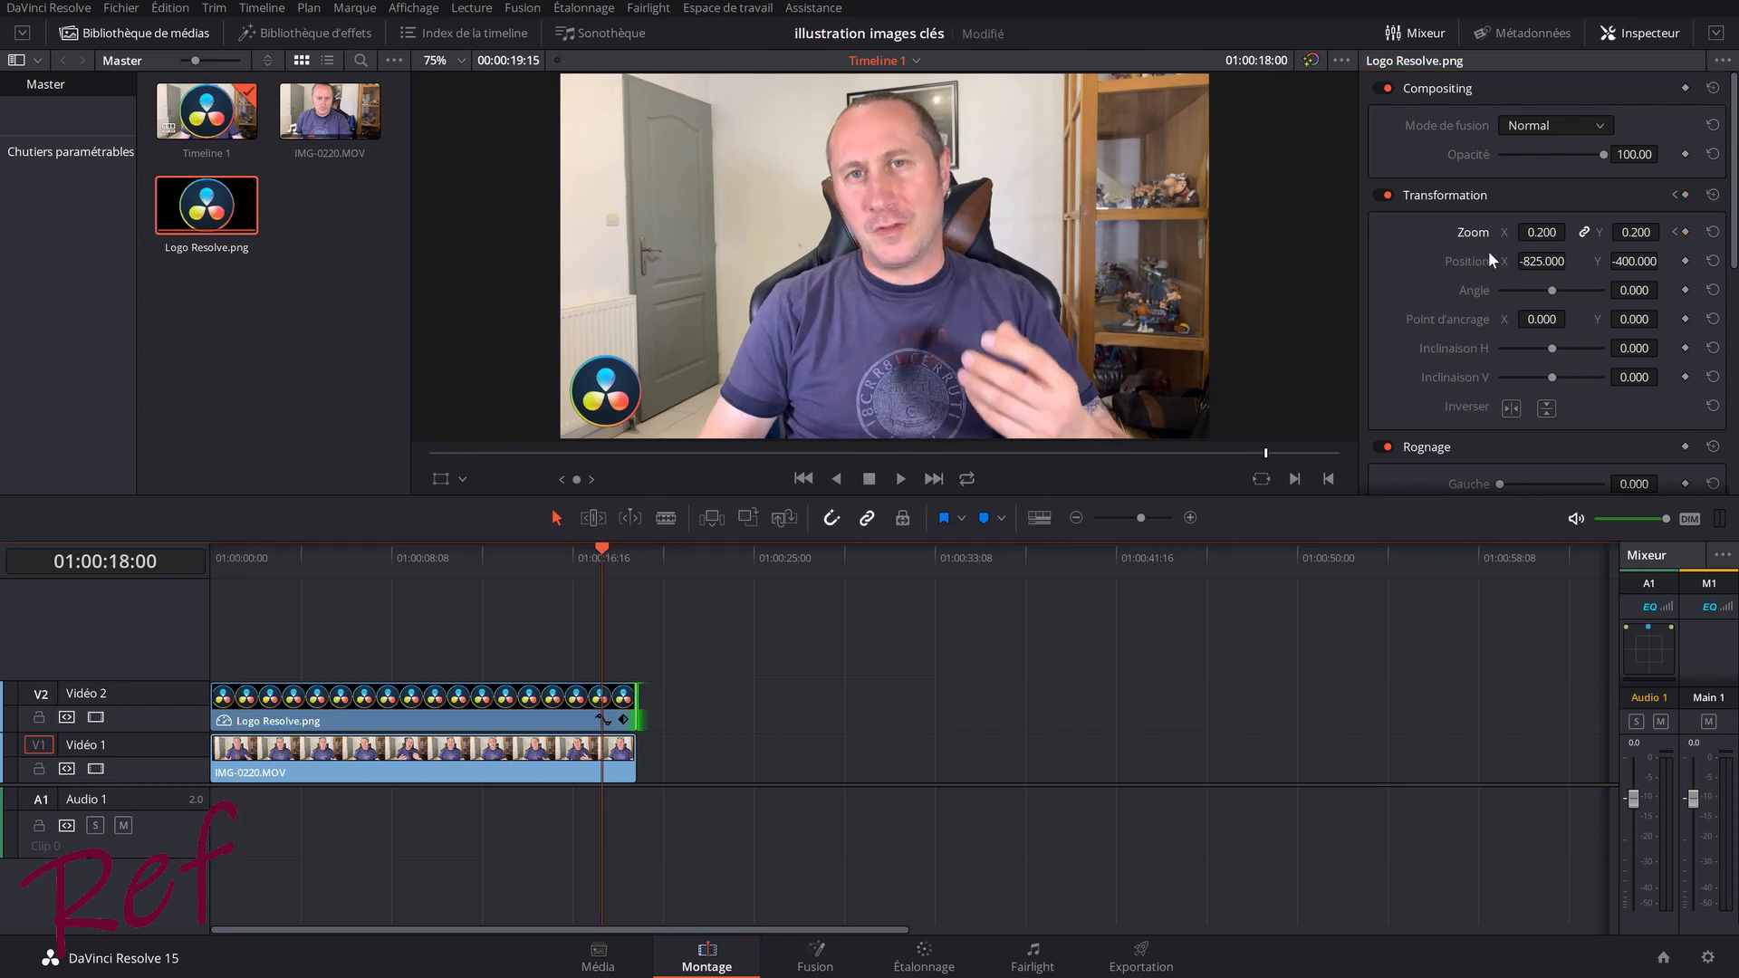
click(1686, 232)
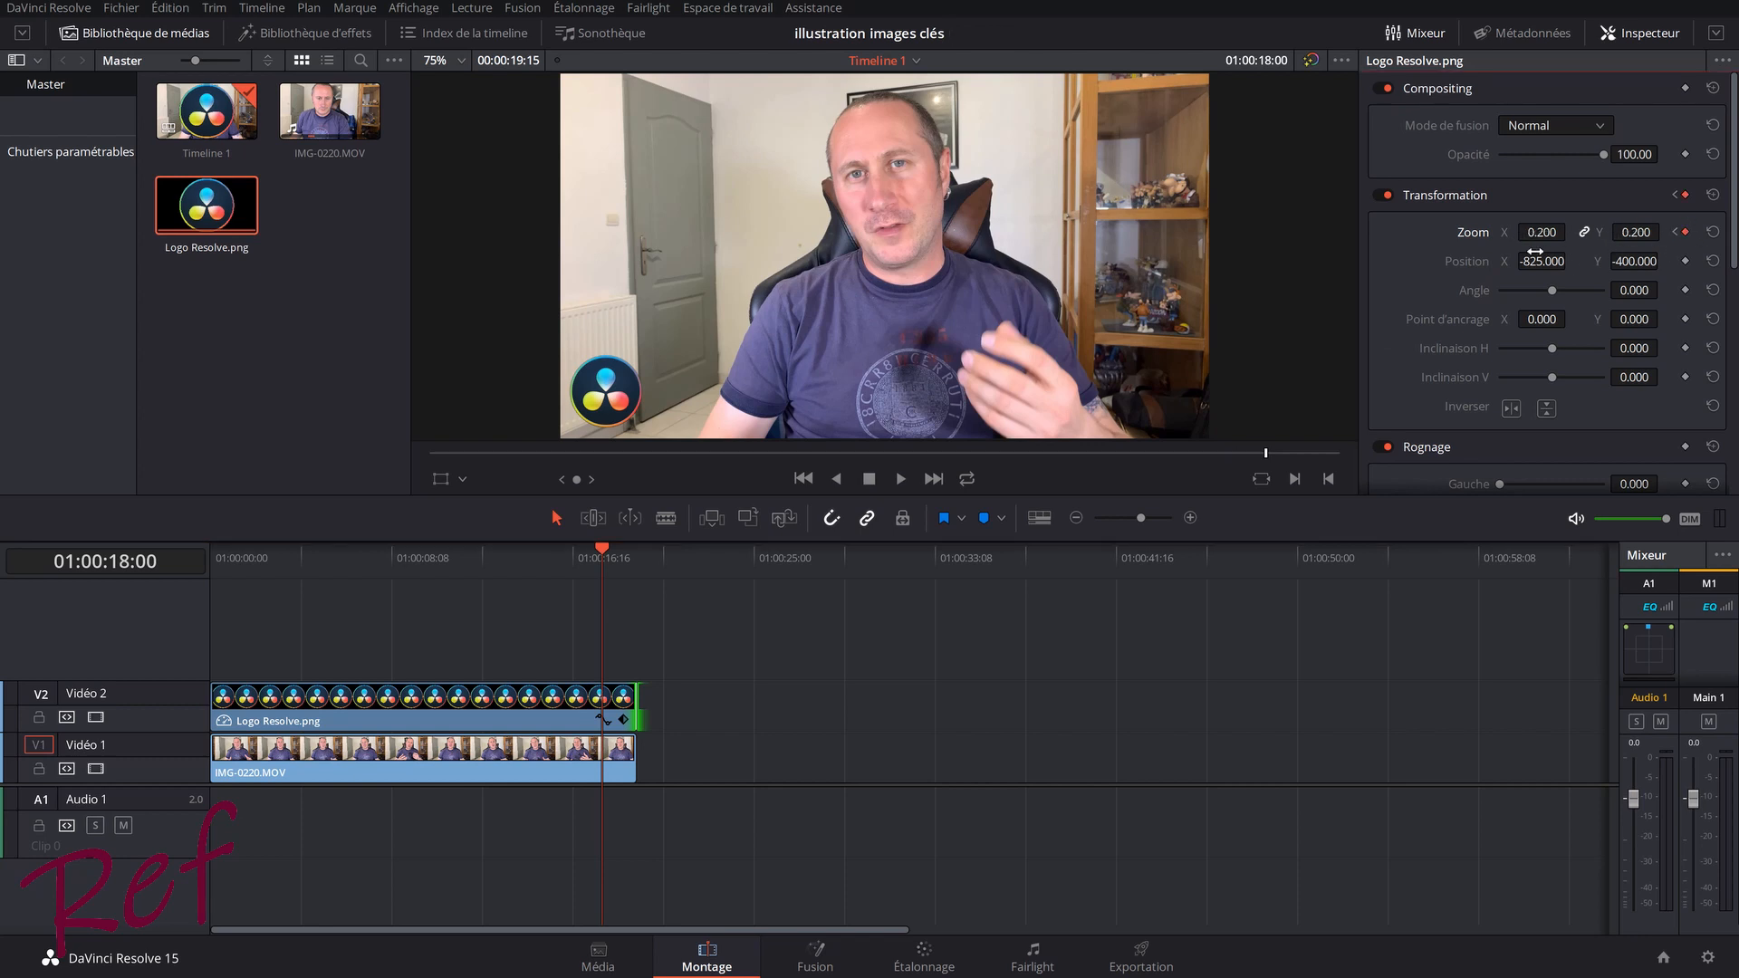
drag(1540, 232, 1572, 232)
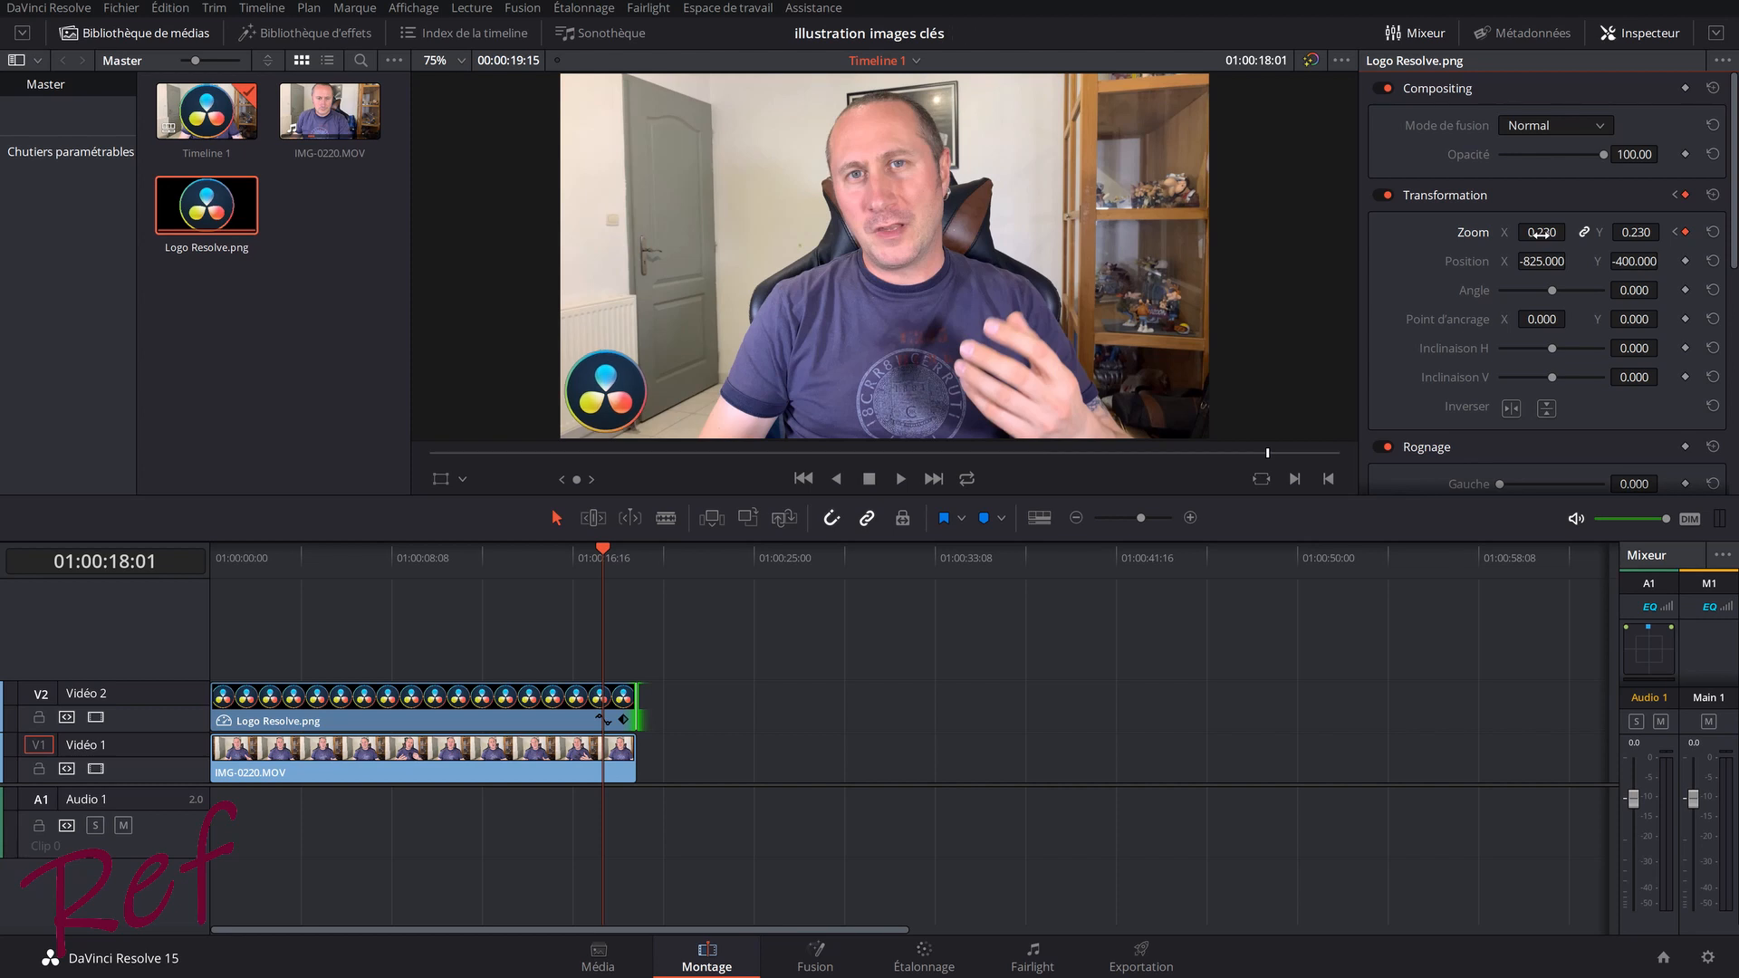
Advance three frames to 01:00:18:04 and keyframe the logo's Zoom at 0.000.
key(Right)
key(Right)
key(Right)
drag(1542, 234, 1518, 234)
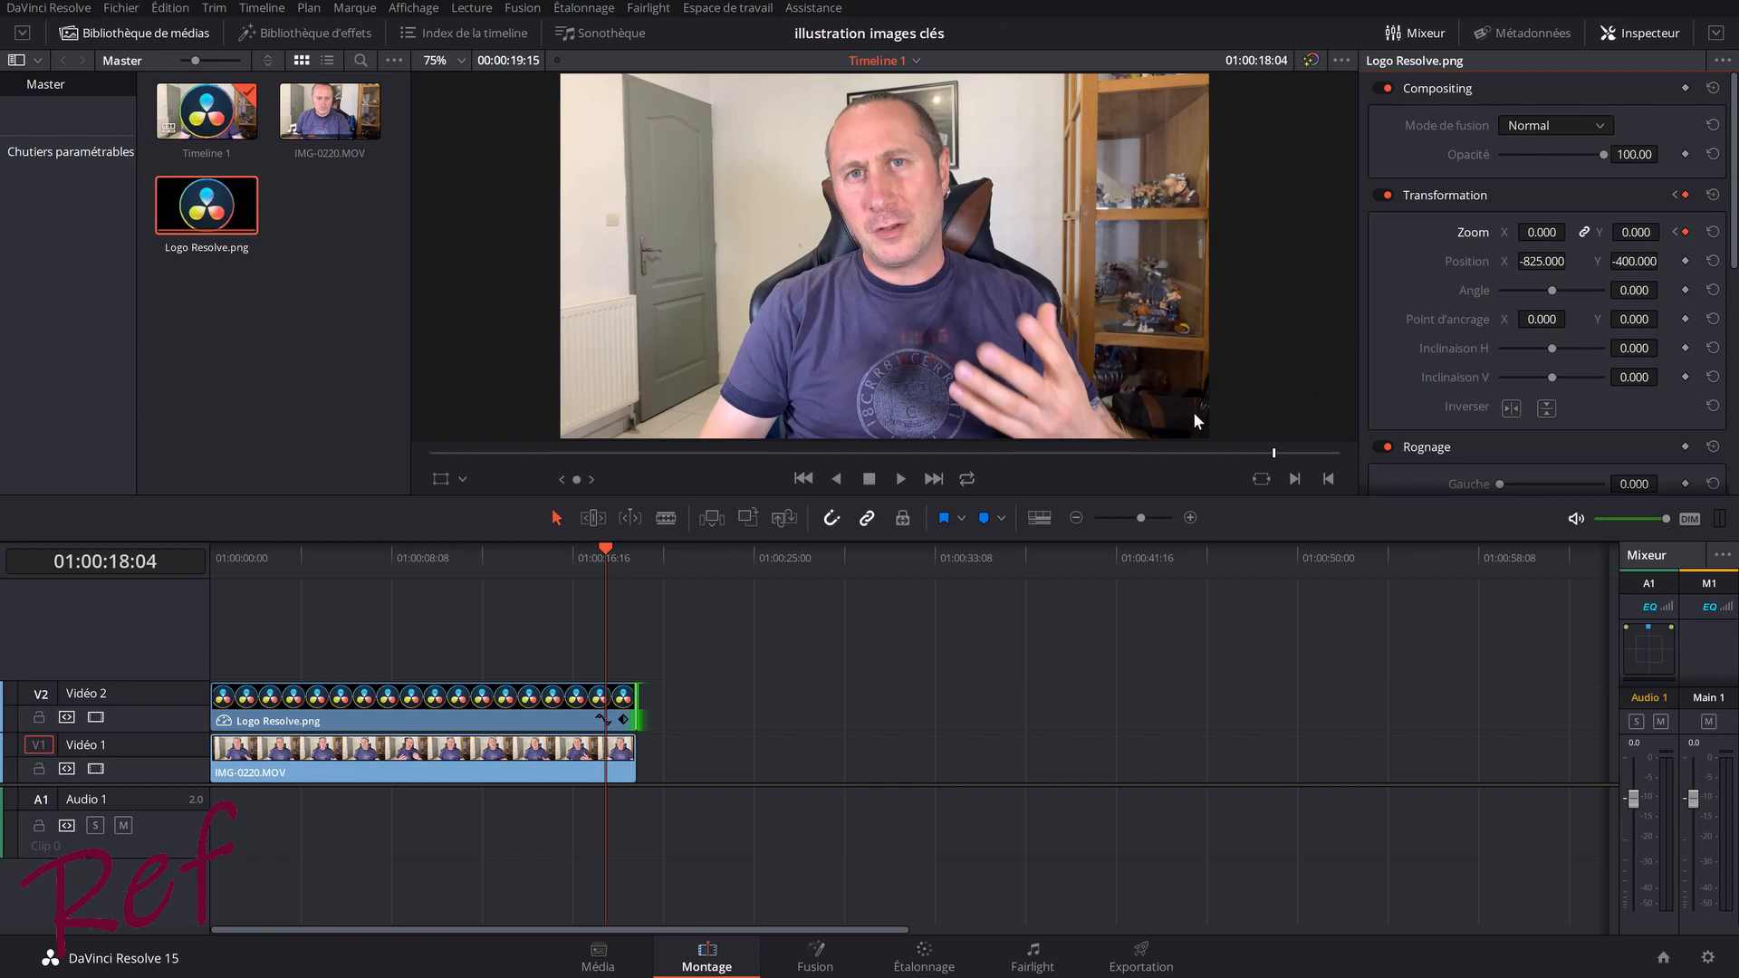
Play the logo's appearance animation from the start of the timeline.
click(215, 546)
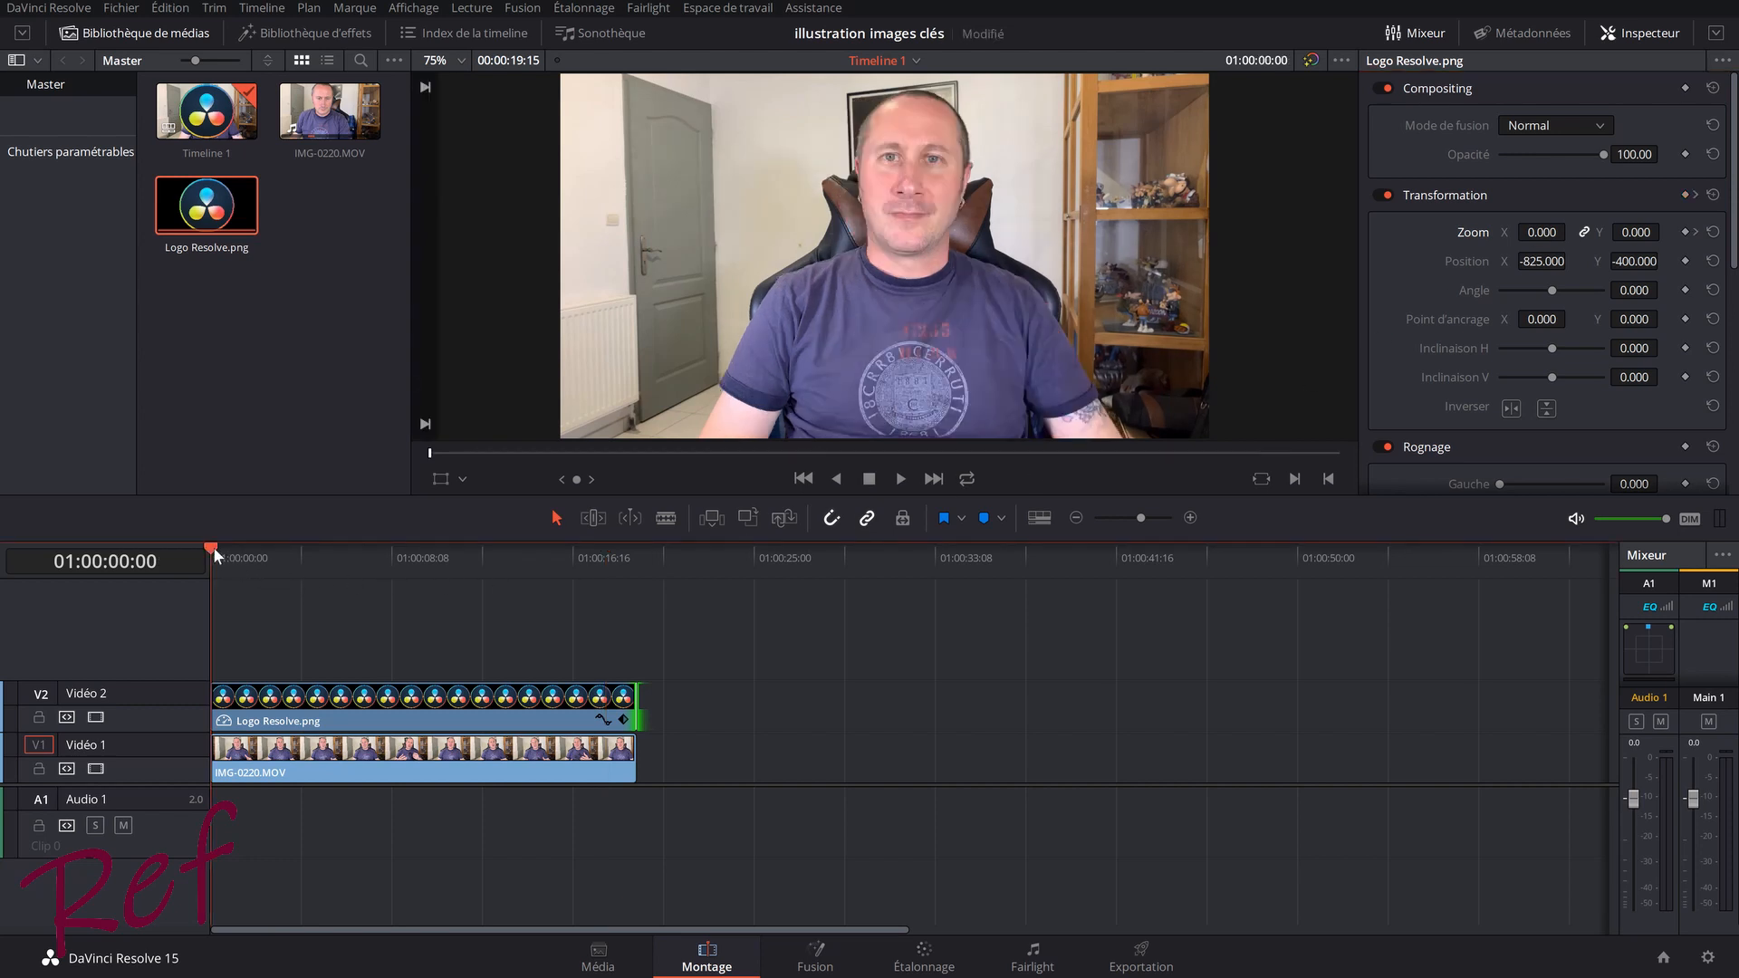
key(space)
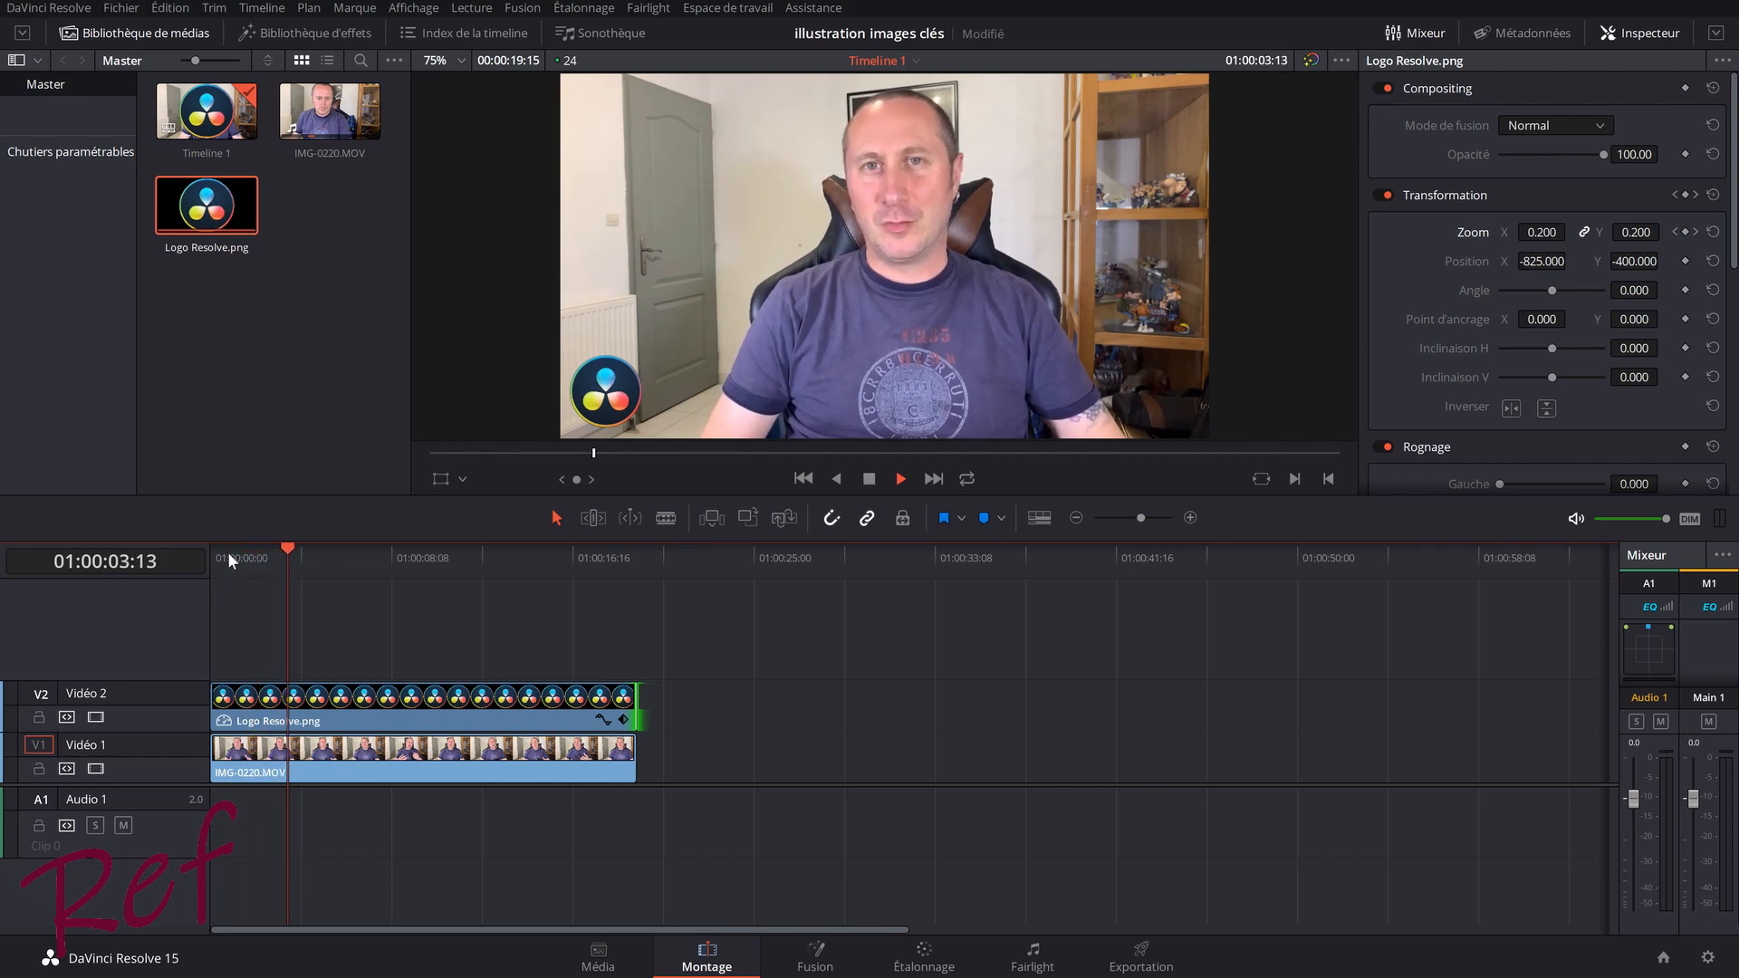
key(space)
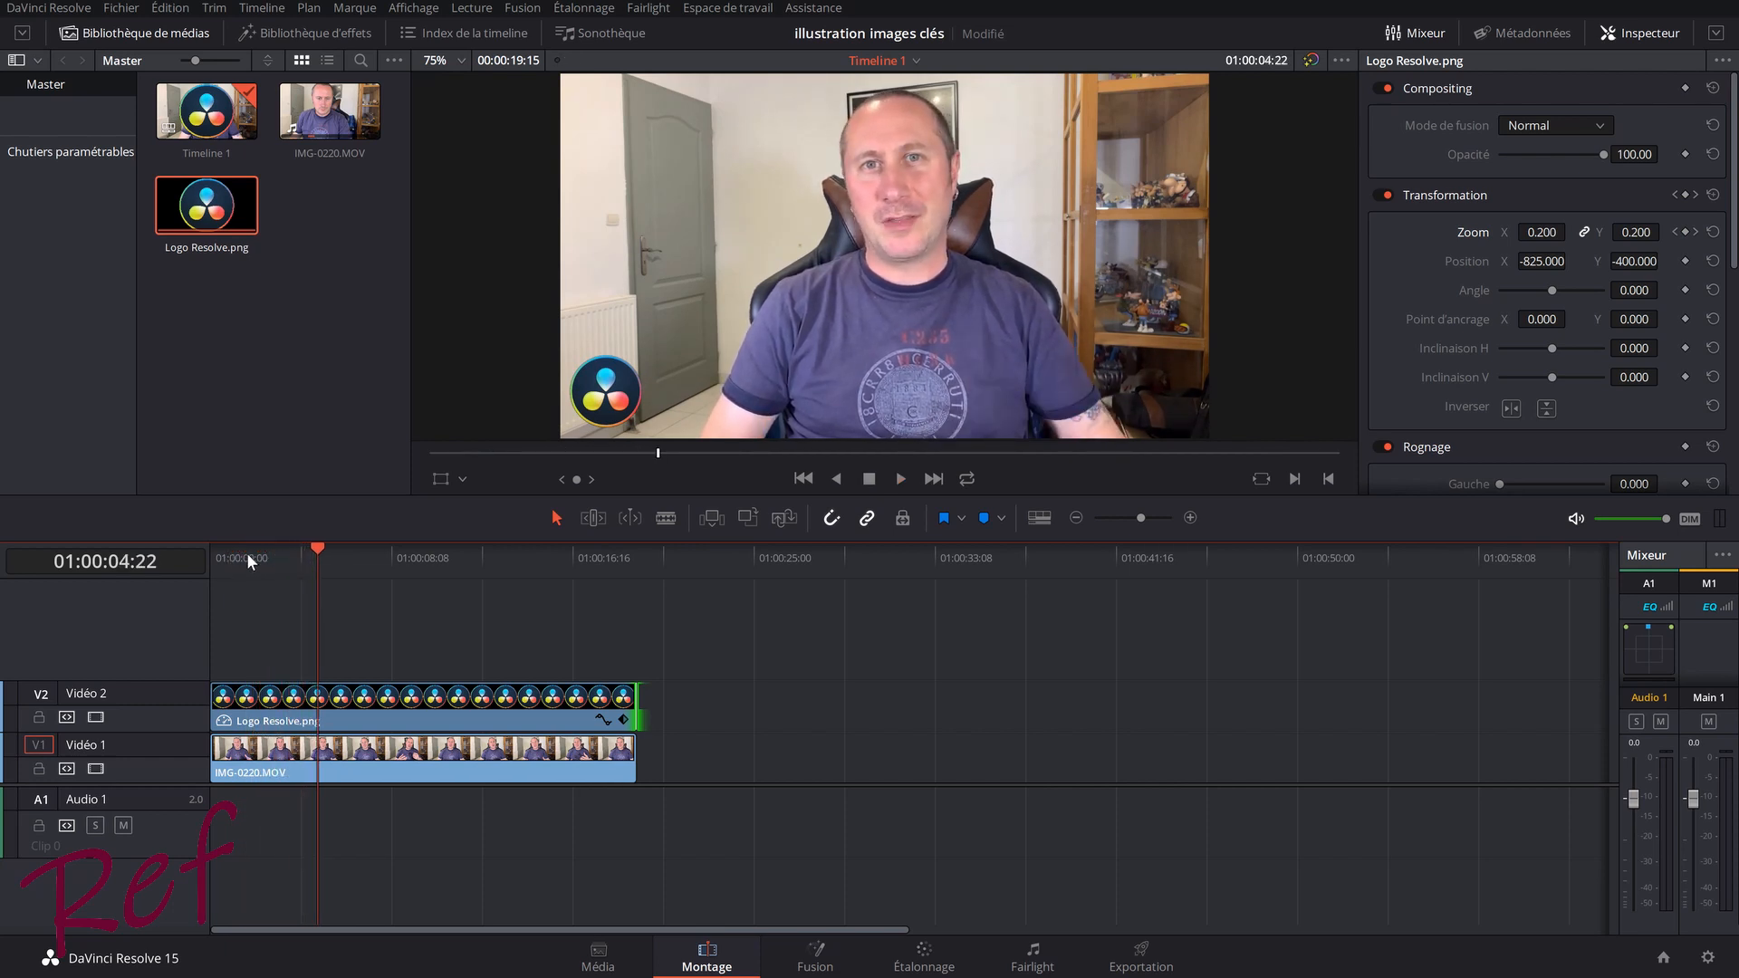
Add a Texte title on a new Vidéo 3 track, starting at 01:00:01:13, and select it.
drag(246, 553, 242, 556)
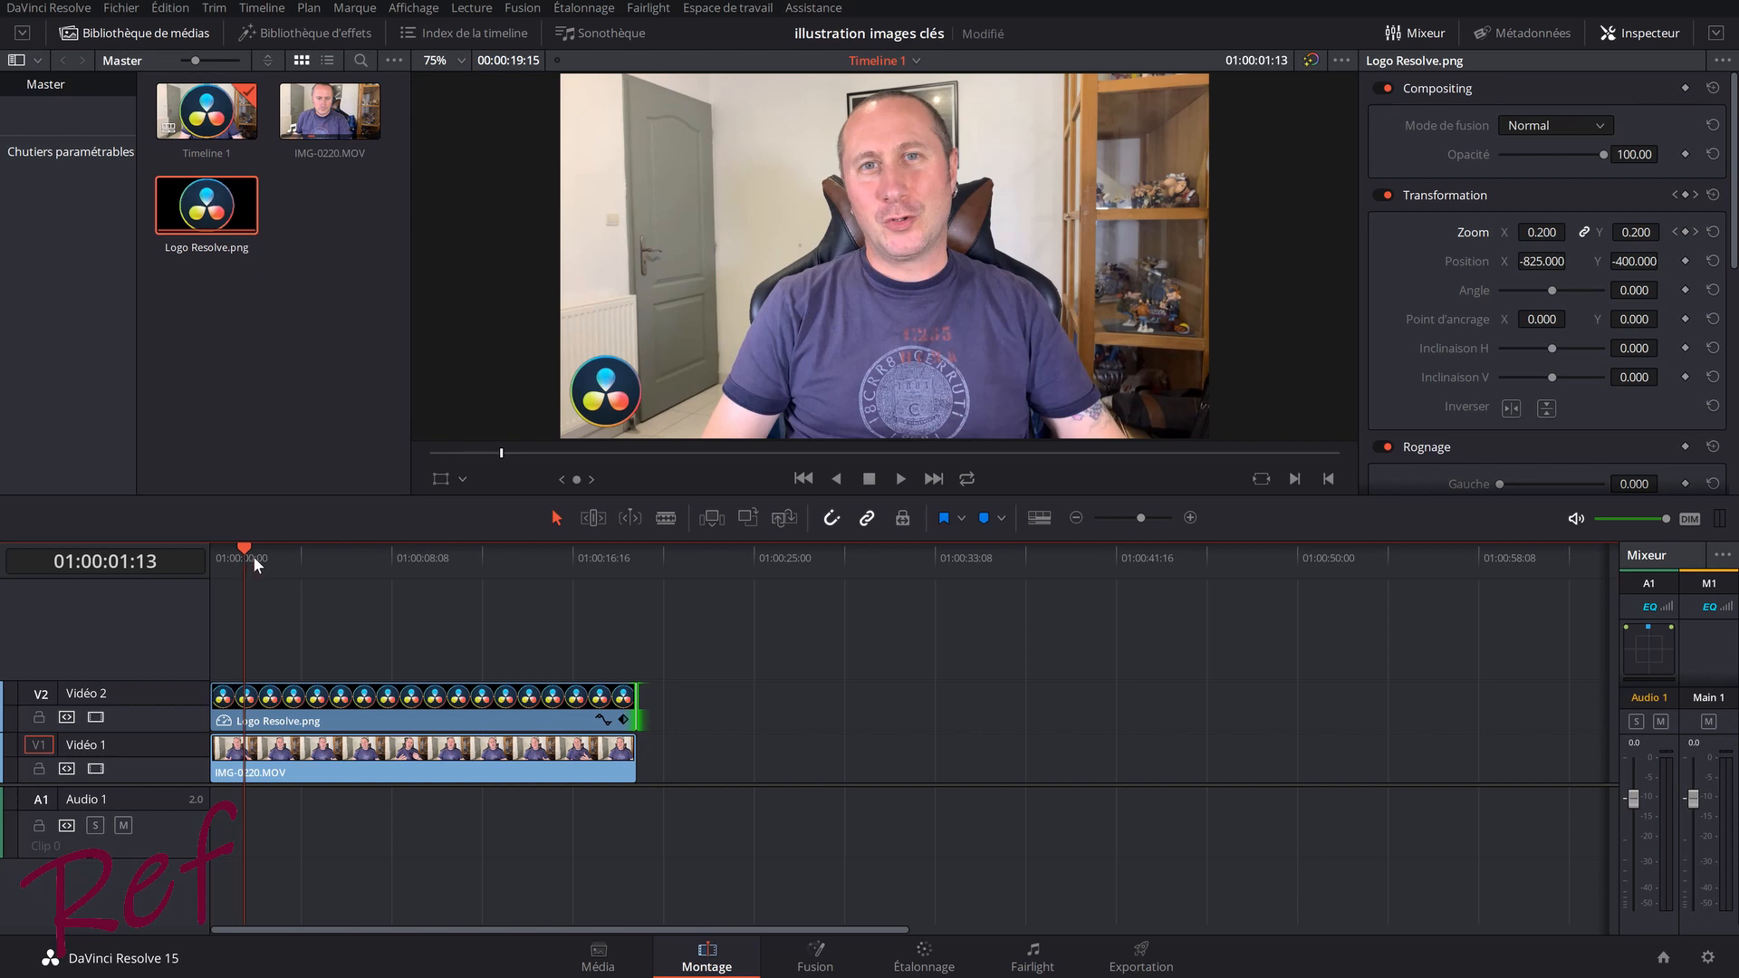
click(285, 35)
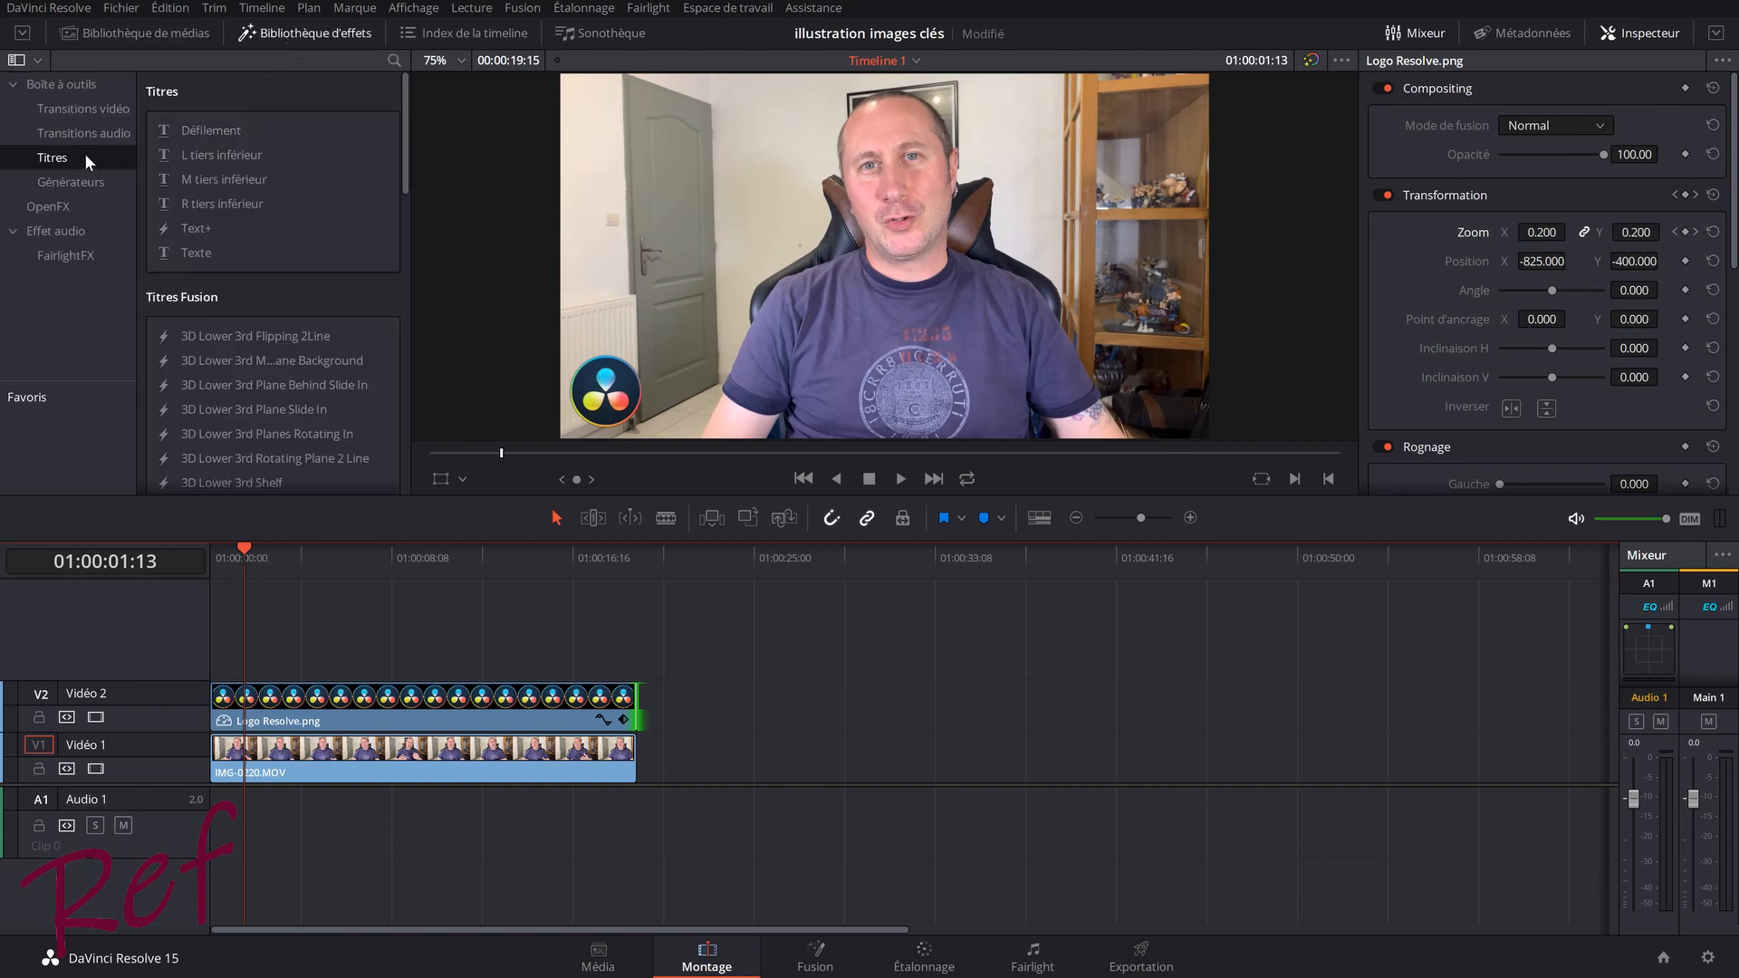
drag(192, 252, 596, 654)
click(331, 644)
click(386, 639)
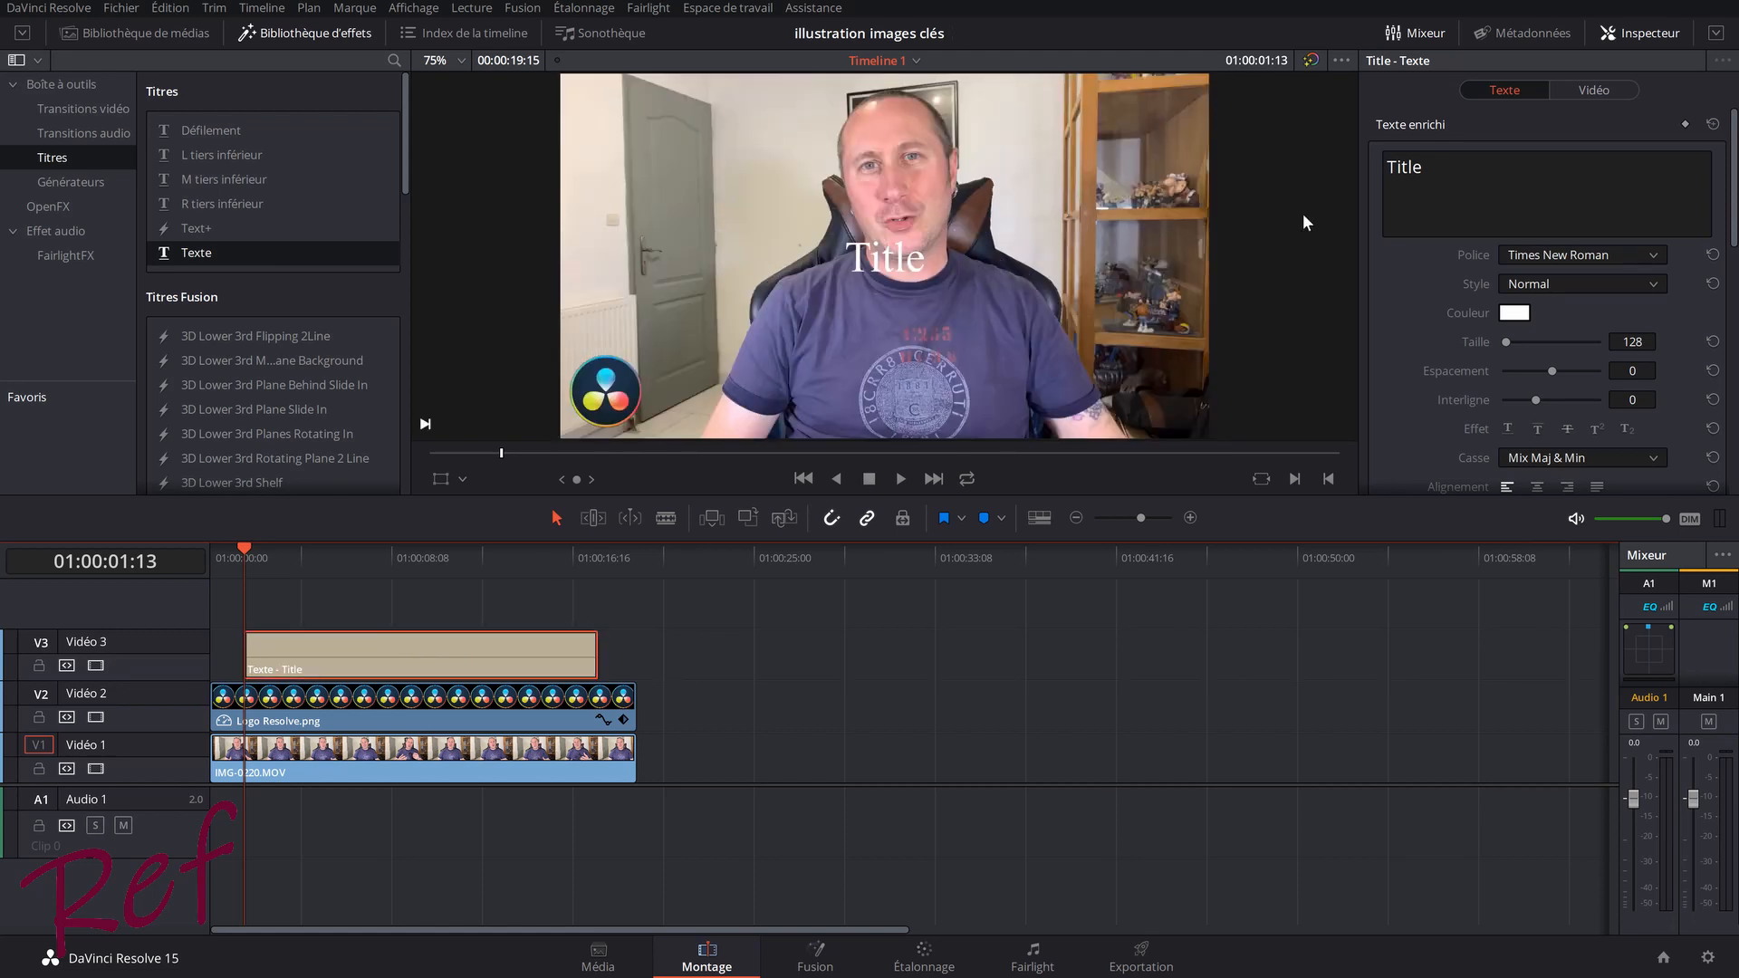
Replace the title's text with "DaVinci Resolve".
double_click(1404, 167)
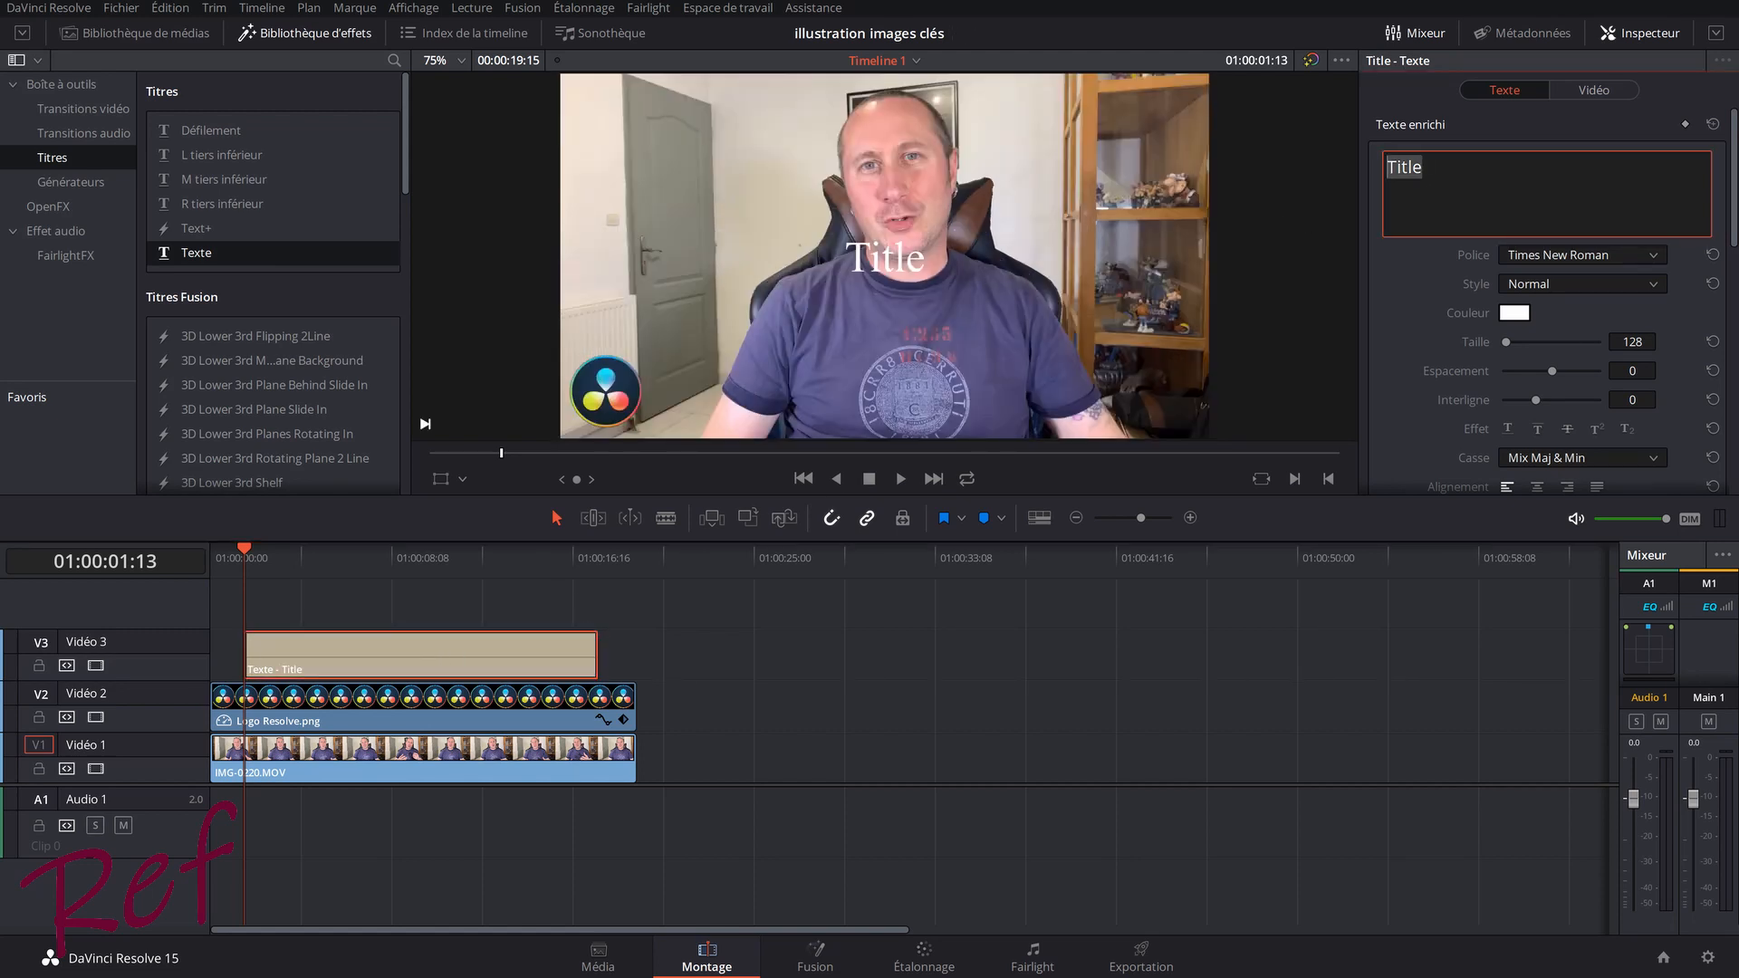
text(DaV)
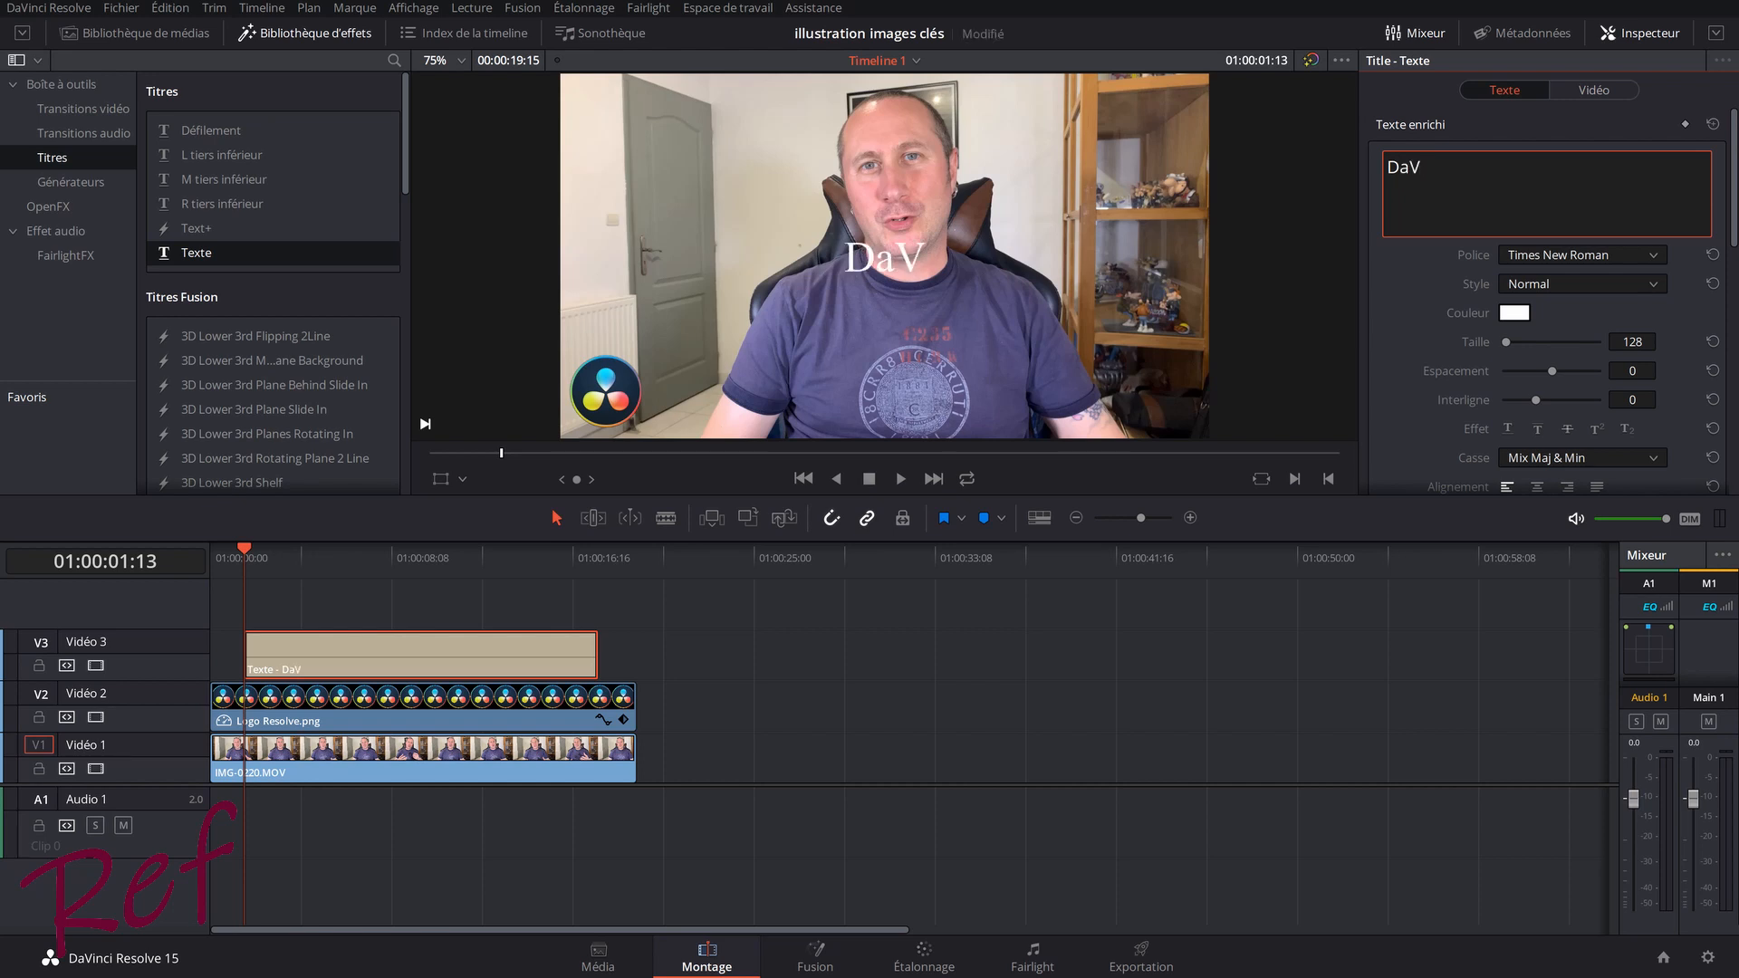
text(inci R)
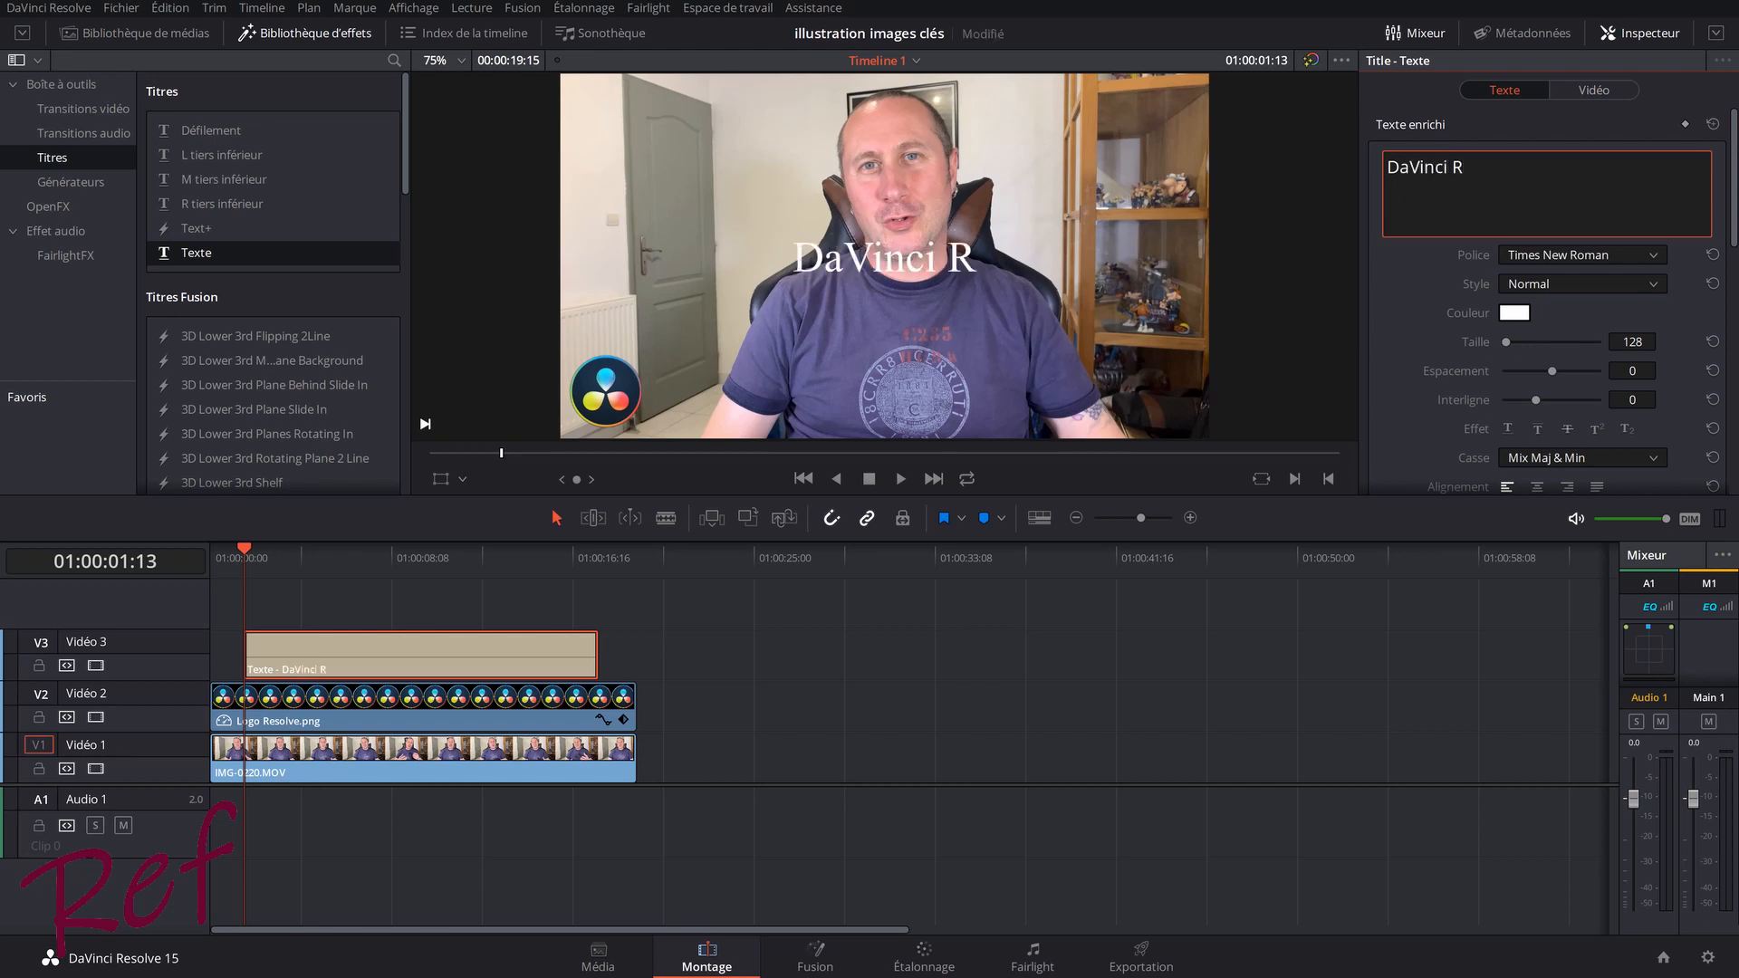
text(esolve)
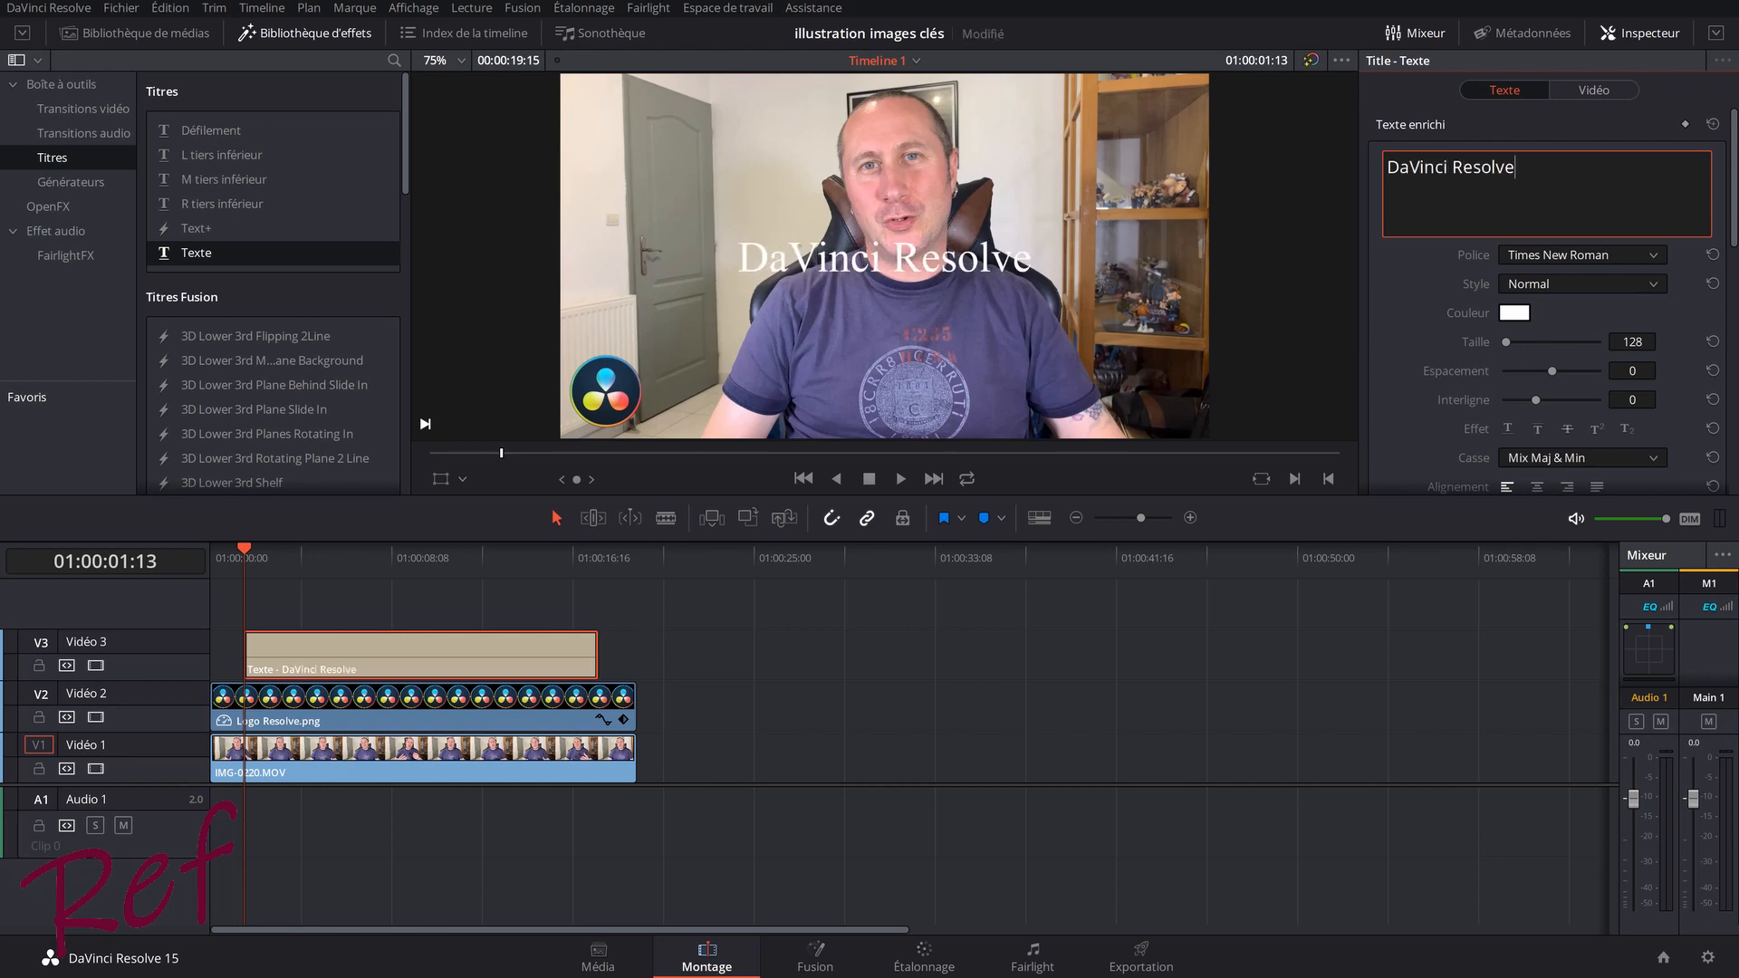
click(1654, 257)
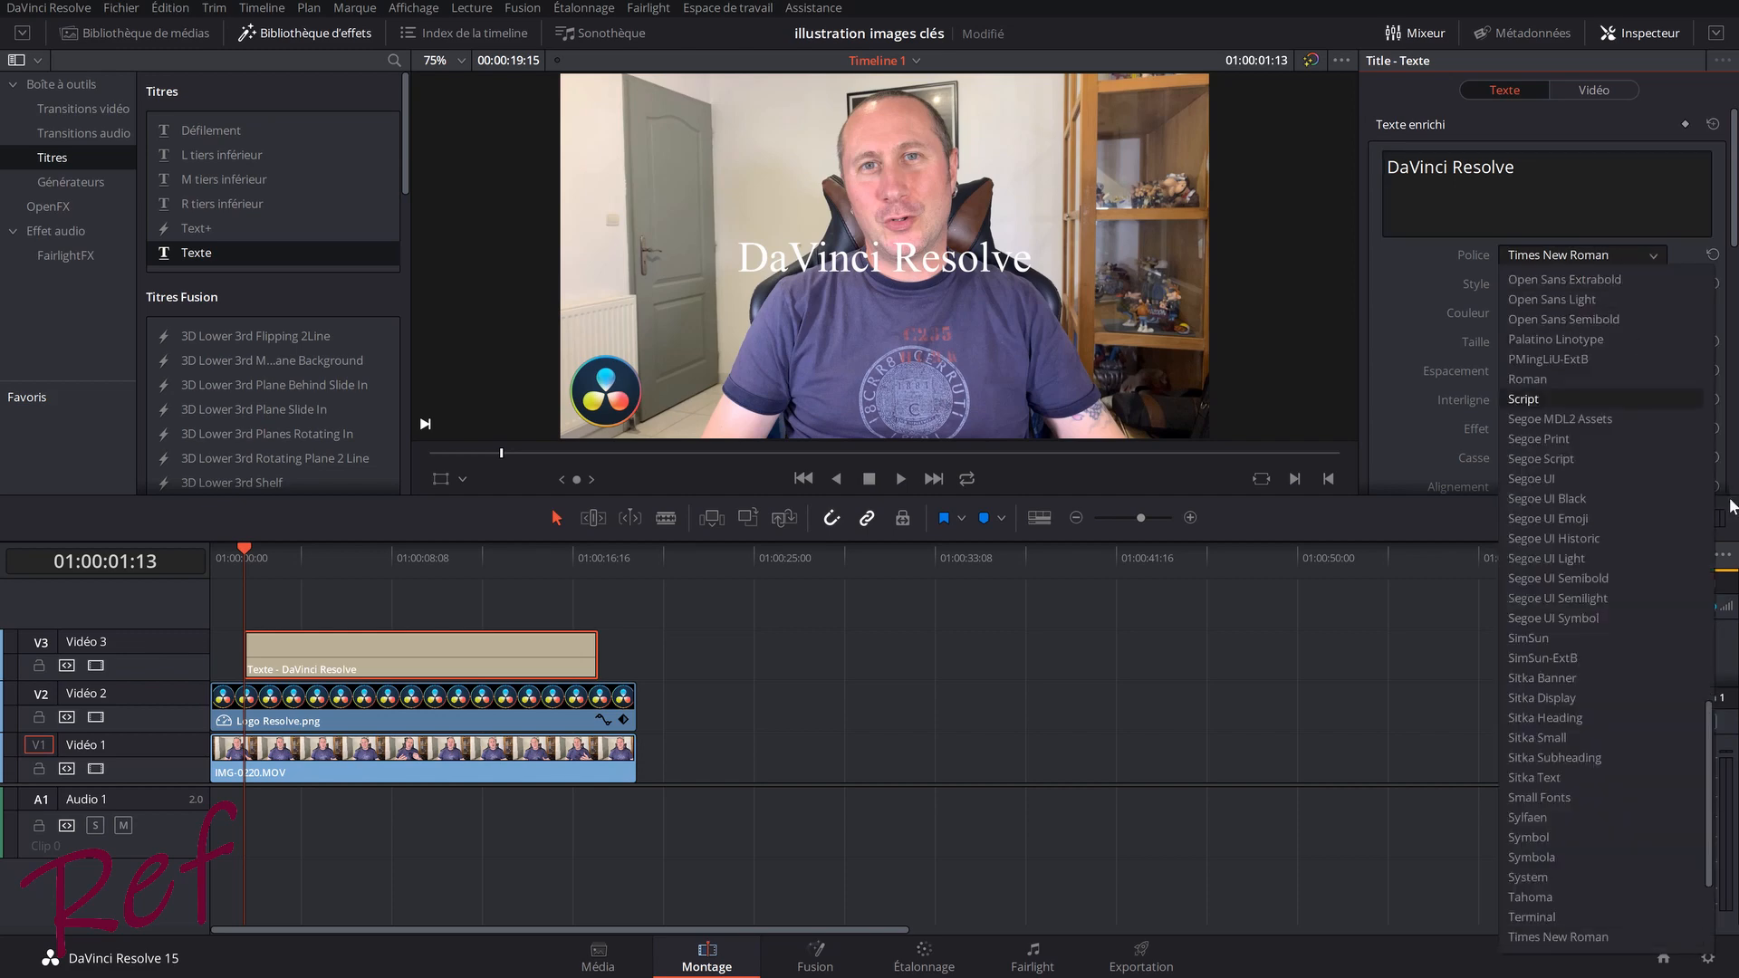
scroll(1675, 500, up, 10)
scroll(1637, 484, up, 5)
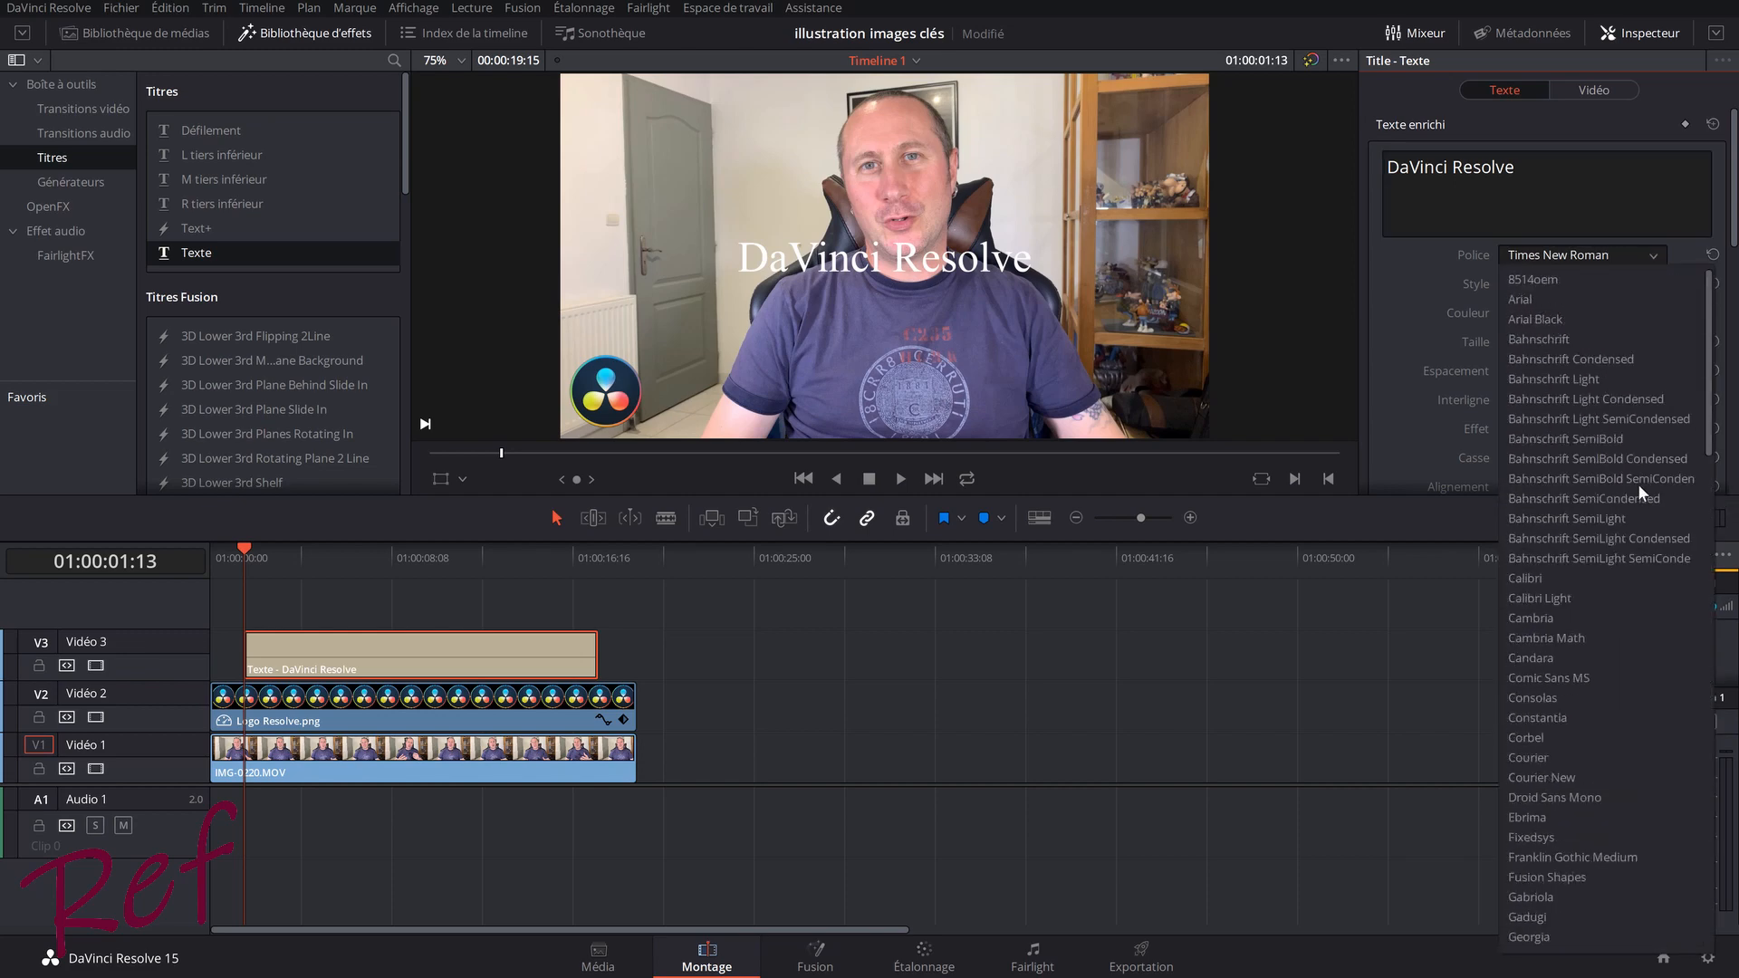
click(1519, 166)
Set the whole title text to the Arial font in the Italique style.
drag(1520, 166, 1396, 169)
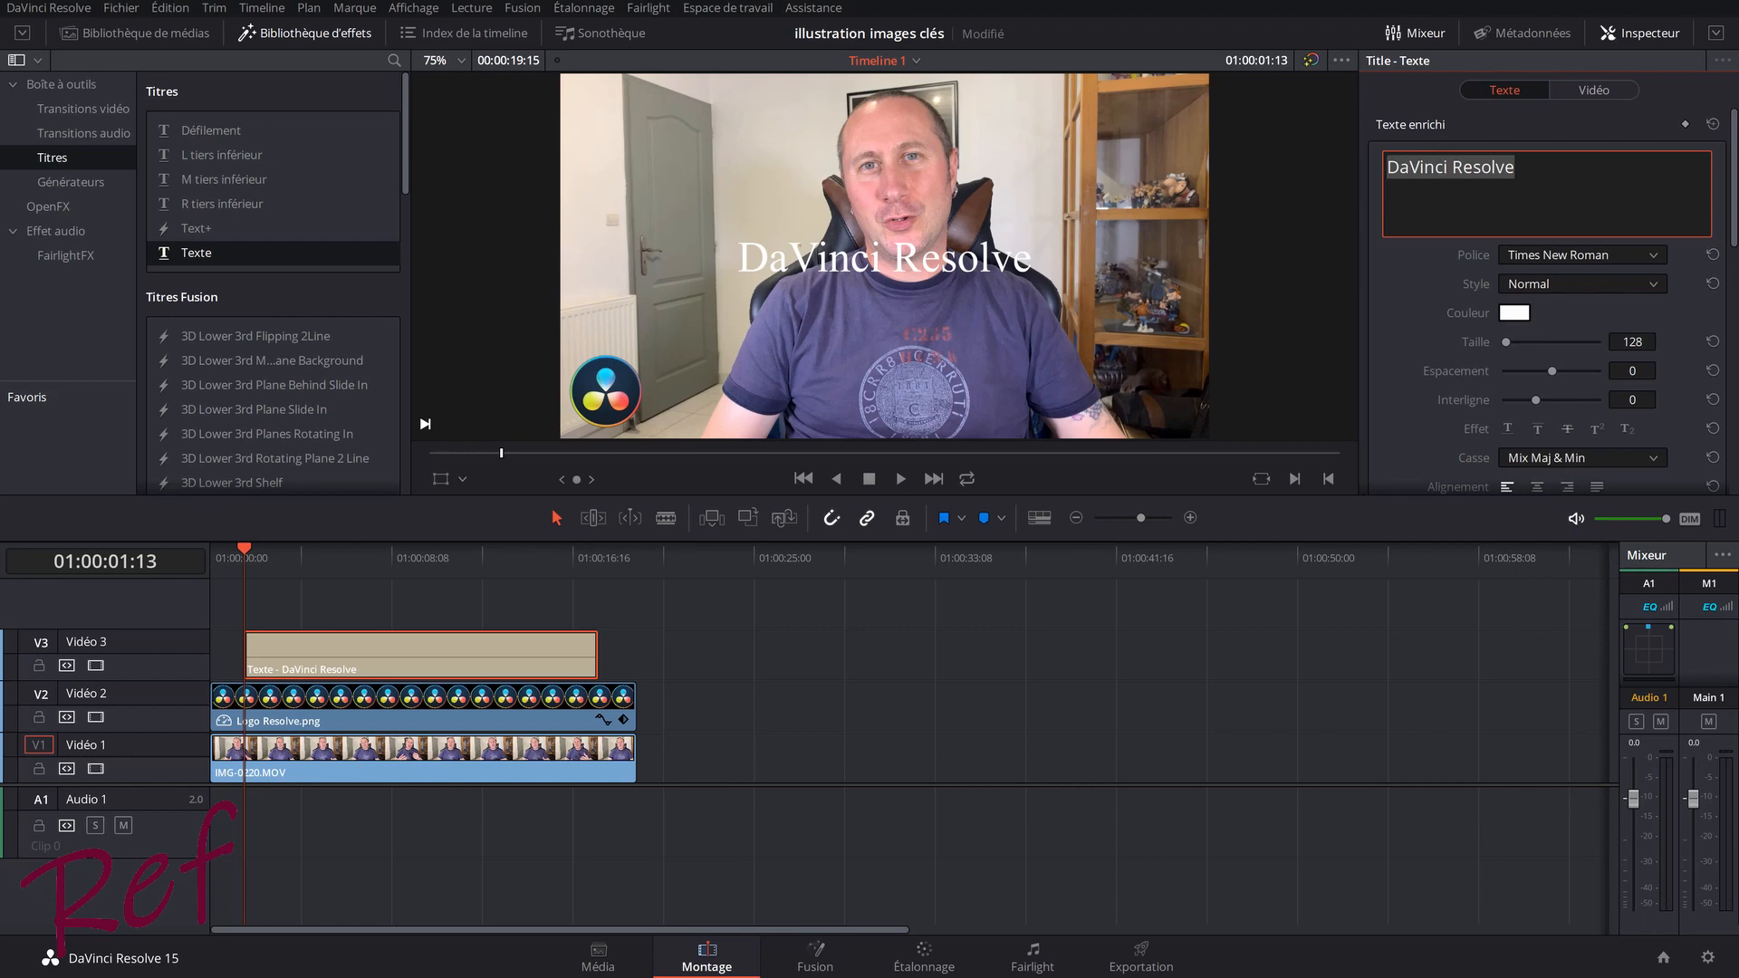
click(1652, 257)
scroll(1536, 318, up, 10)
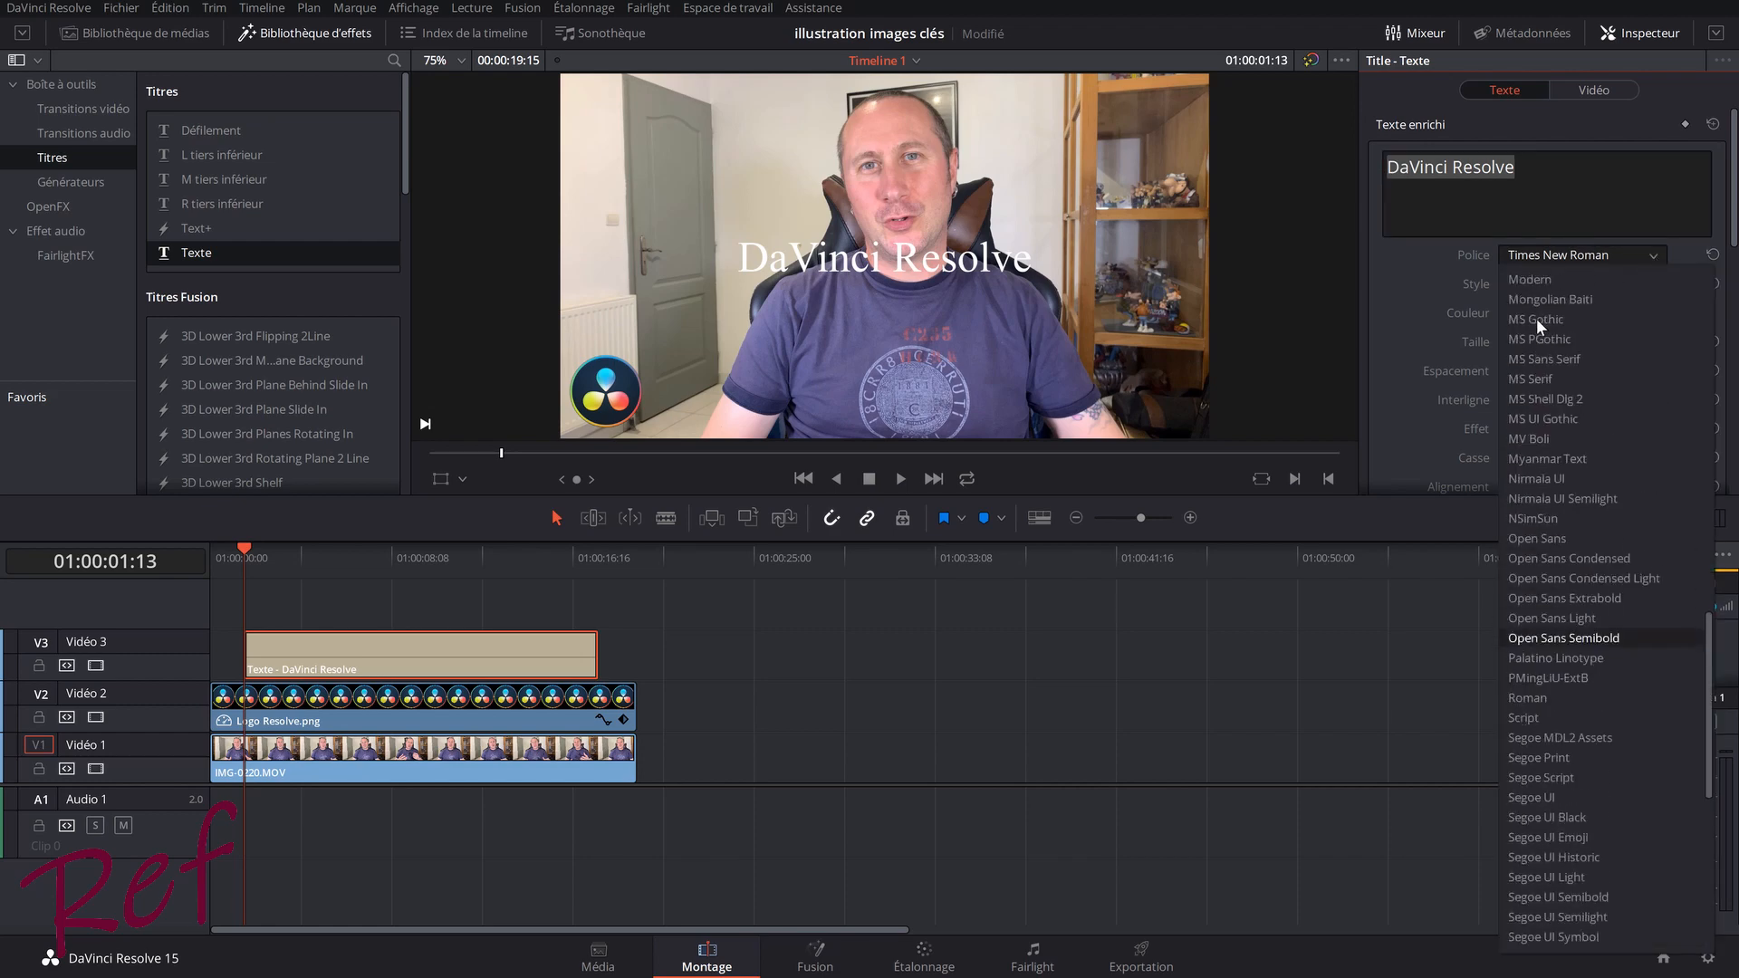
scroll(1536, 318, up, 15)
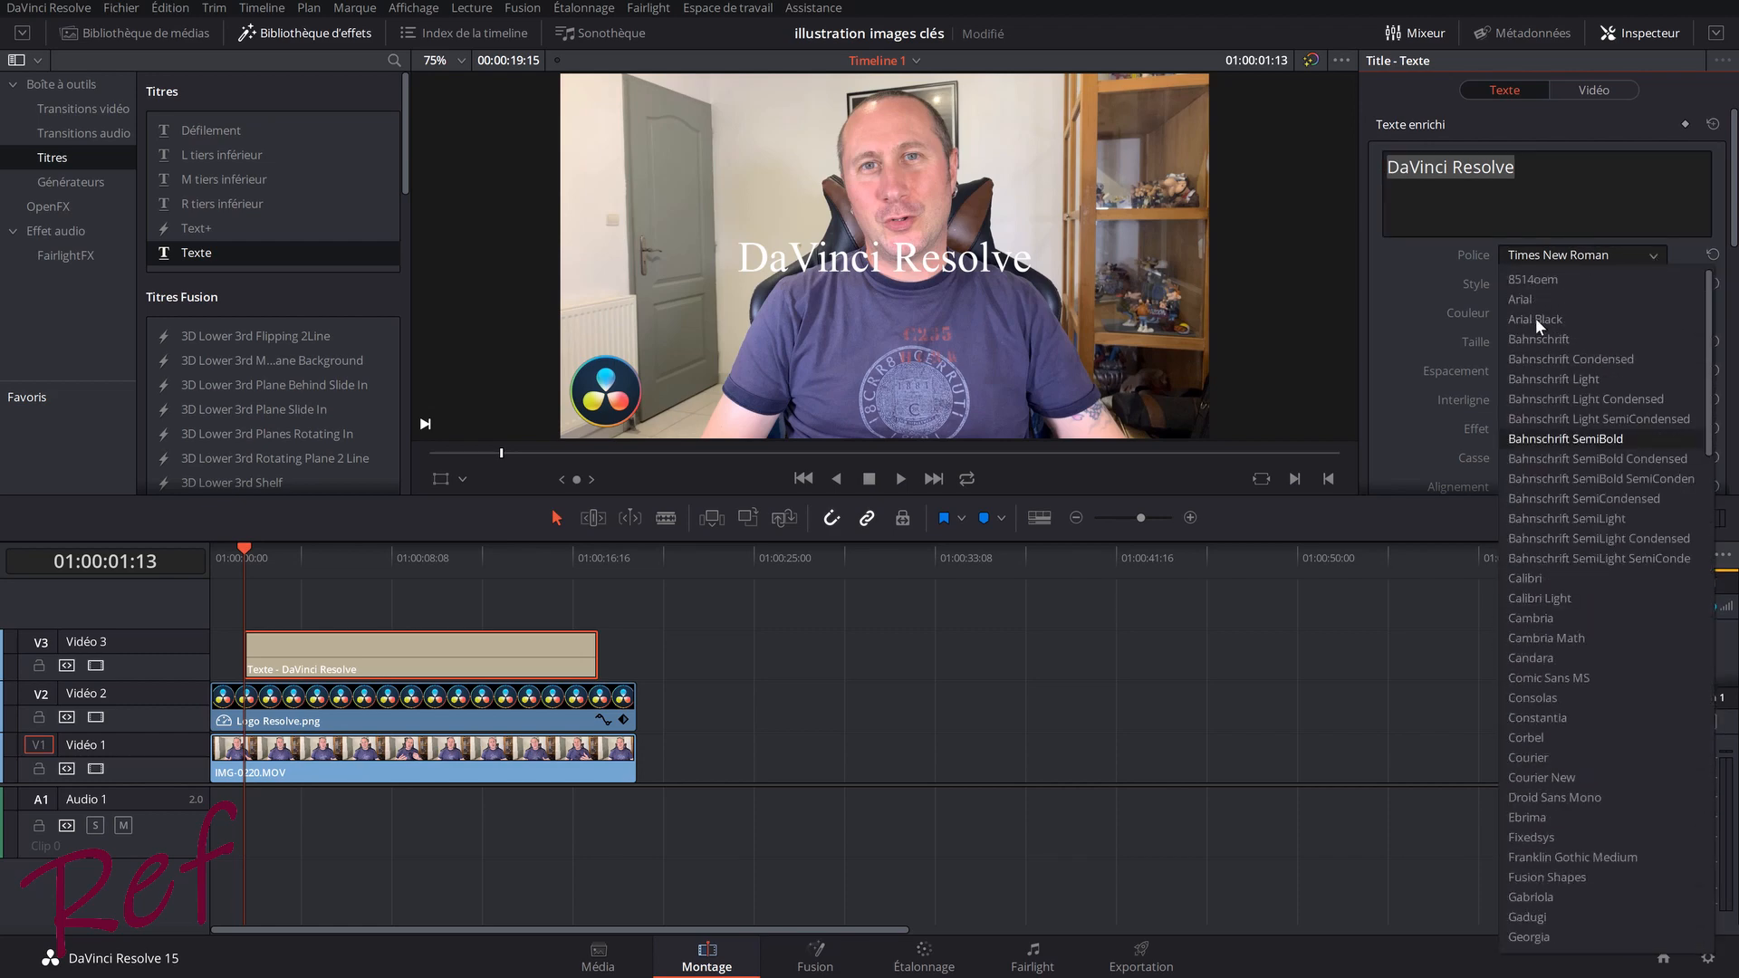
click(1529, 300)
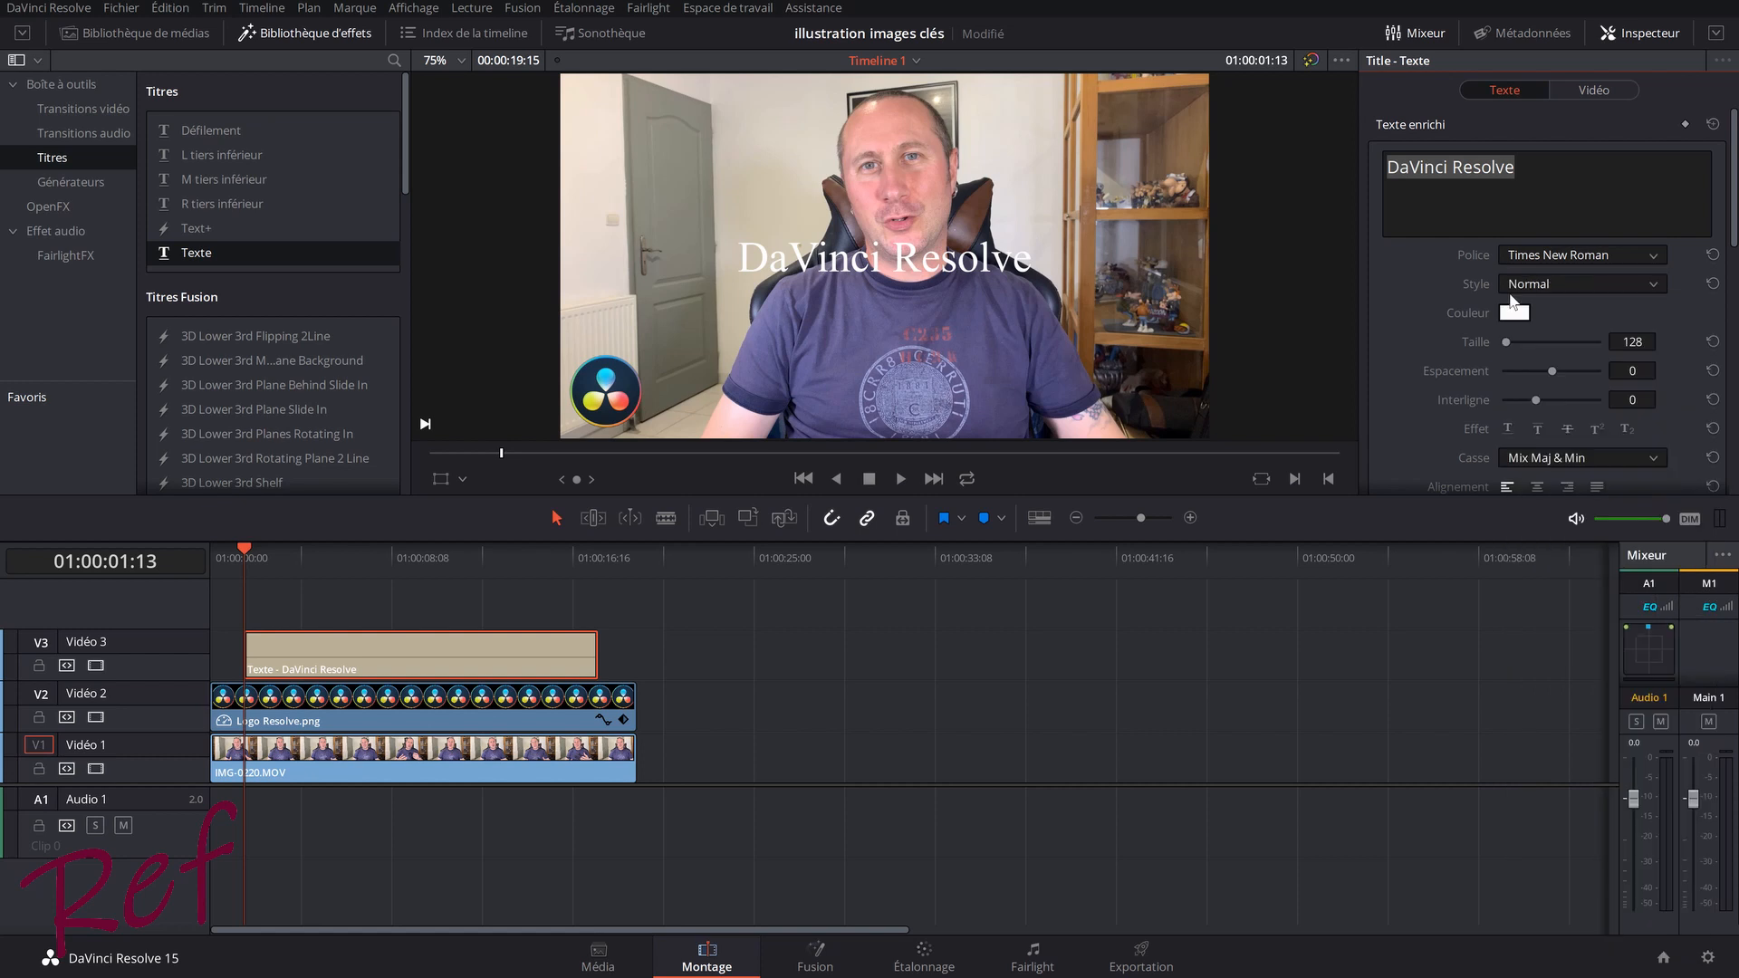
click(1650, 280)
click(1550, 345)
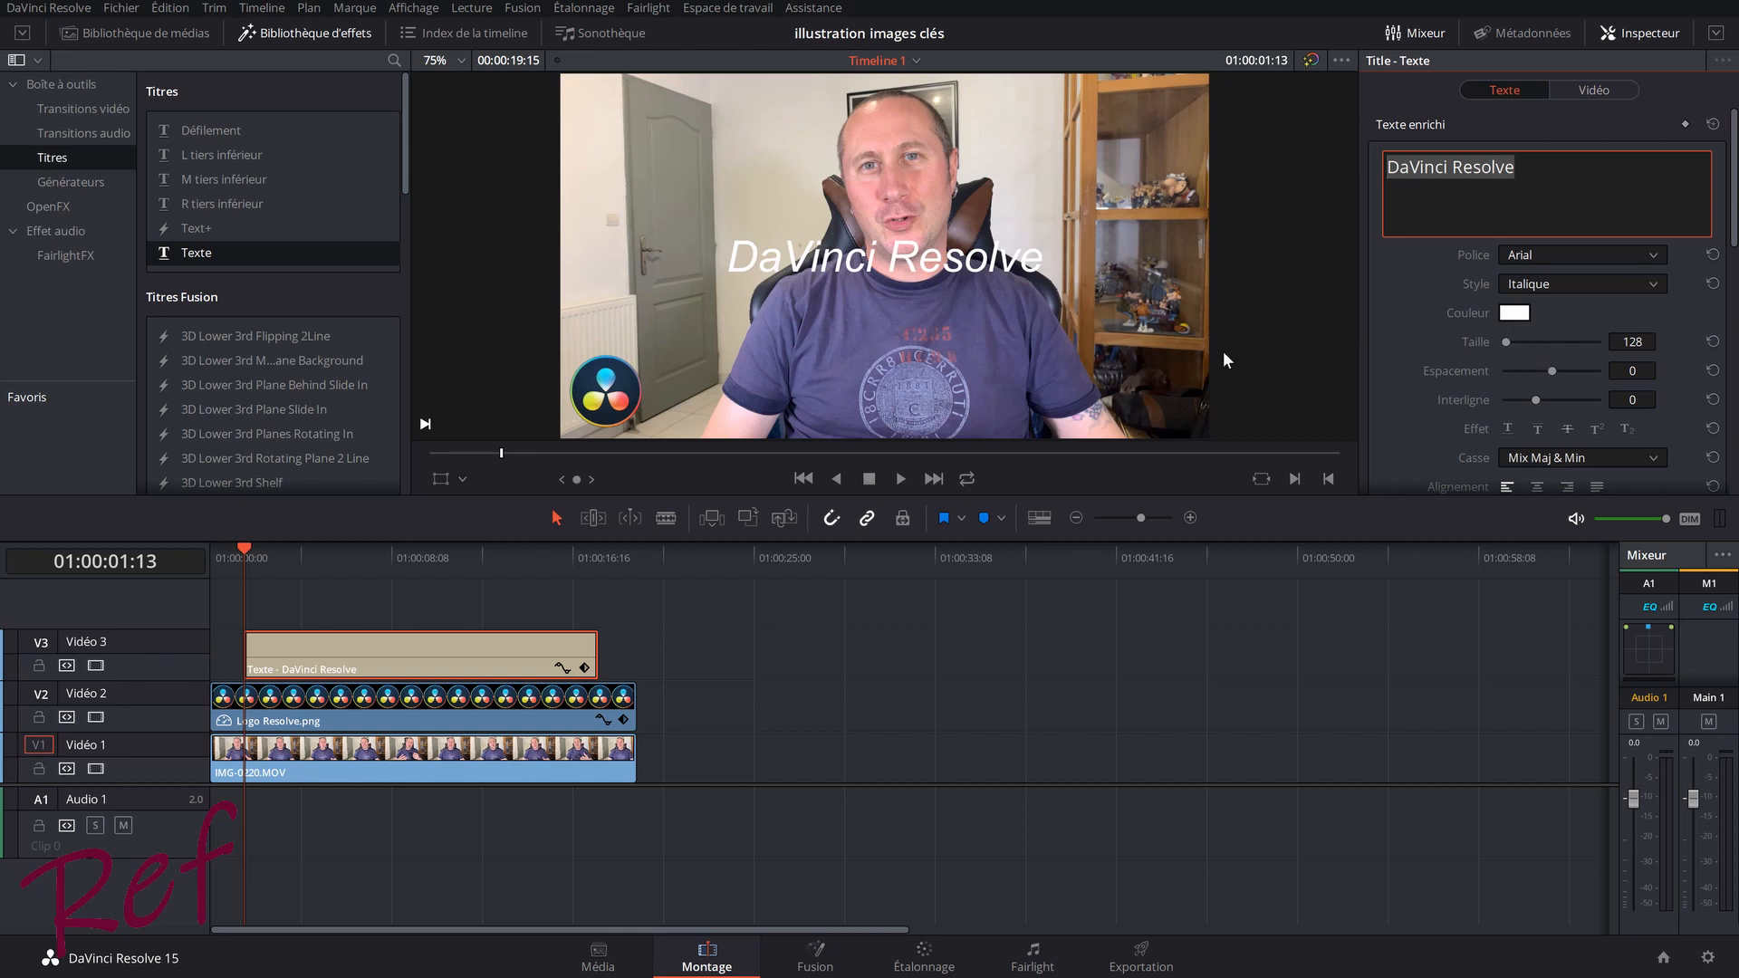
Position the title beside the logo at X 760 and Y 148.
scroll(1416, 360, down, 3)
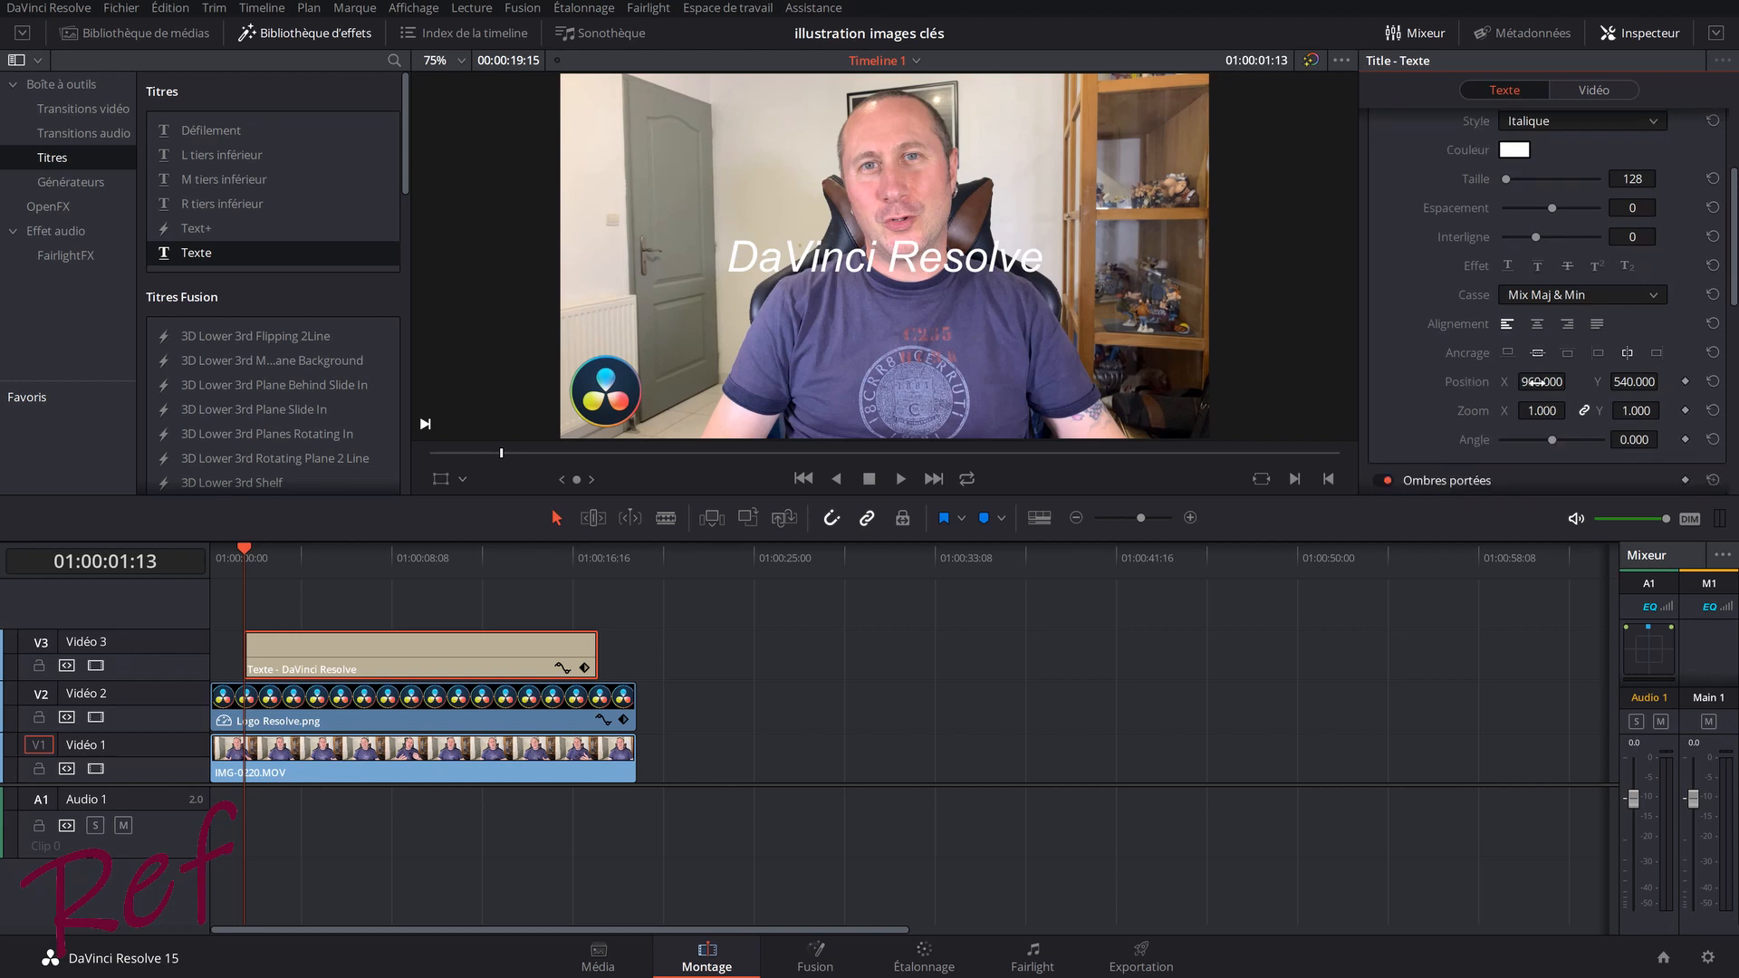
drag(1541, 381, 1471, 381)
drag(1620, 385, 1516, 385)
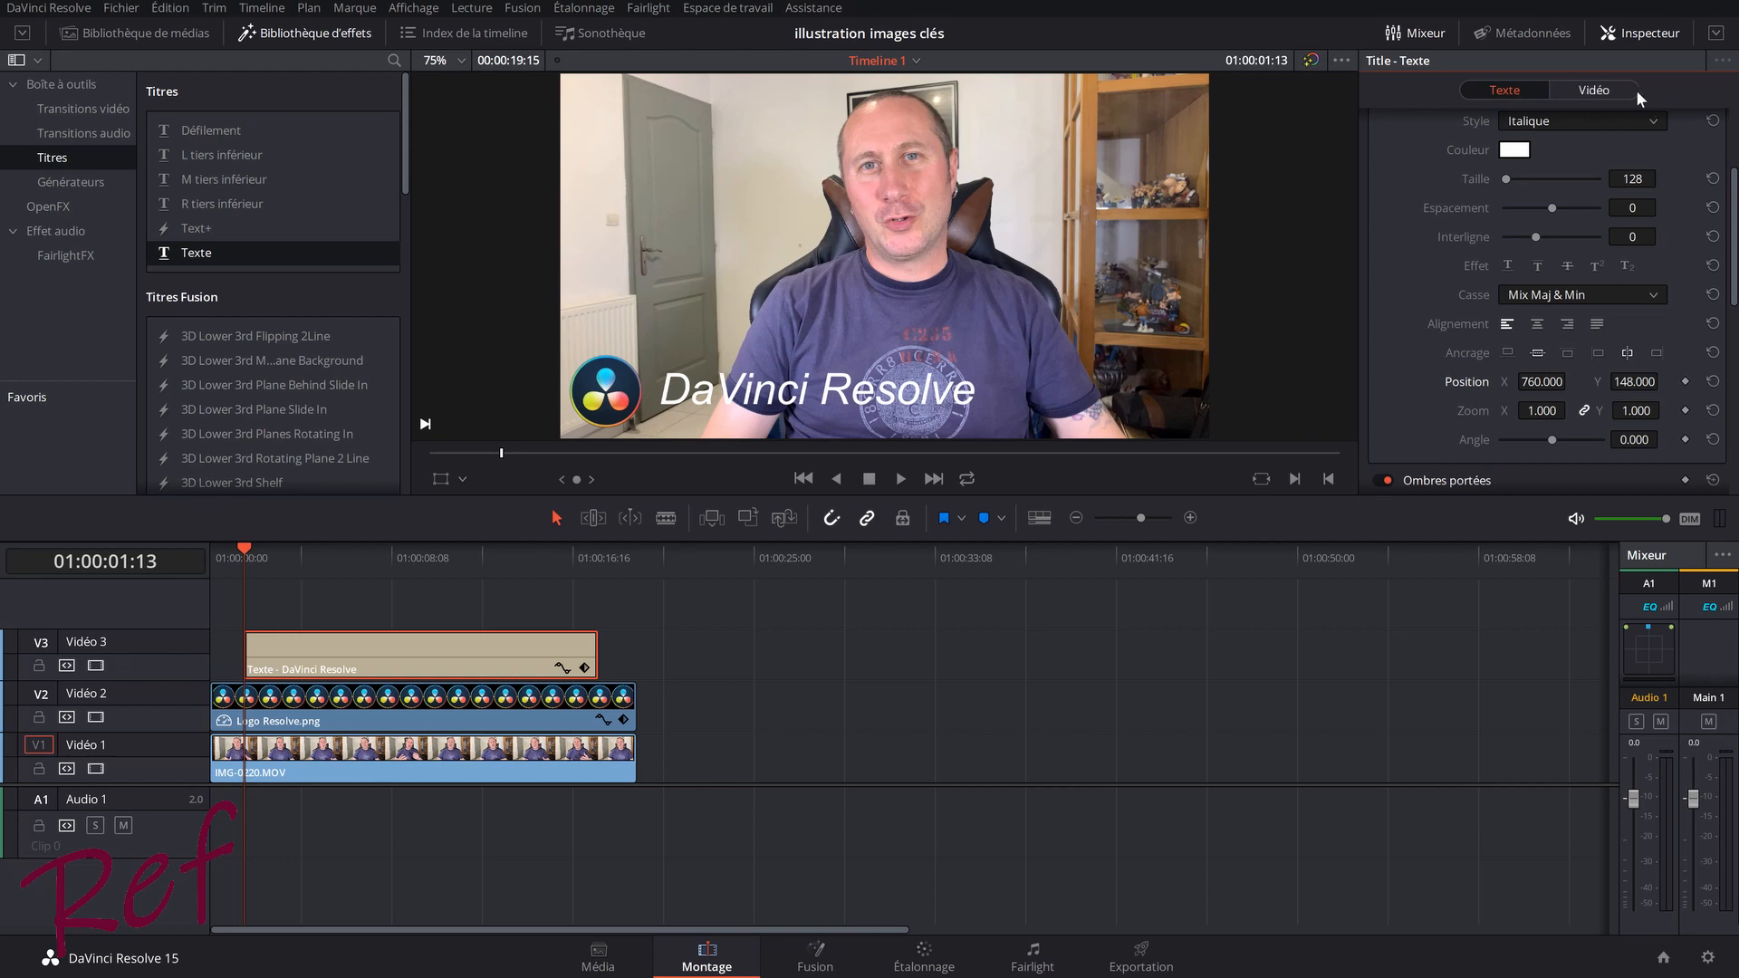
Crop the title's right side (Droit) to about 1685.76 and keyframe it at 01:00:01:13.
click(1596, 91)
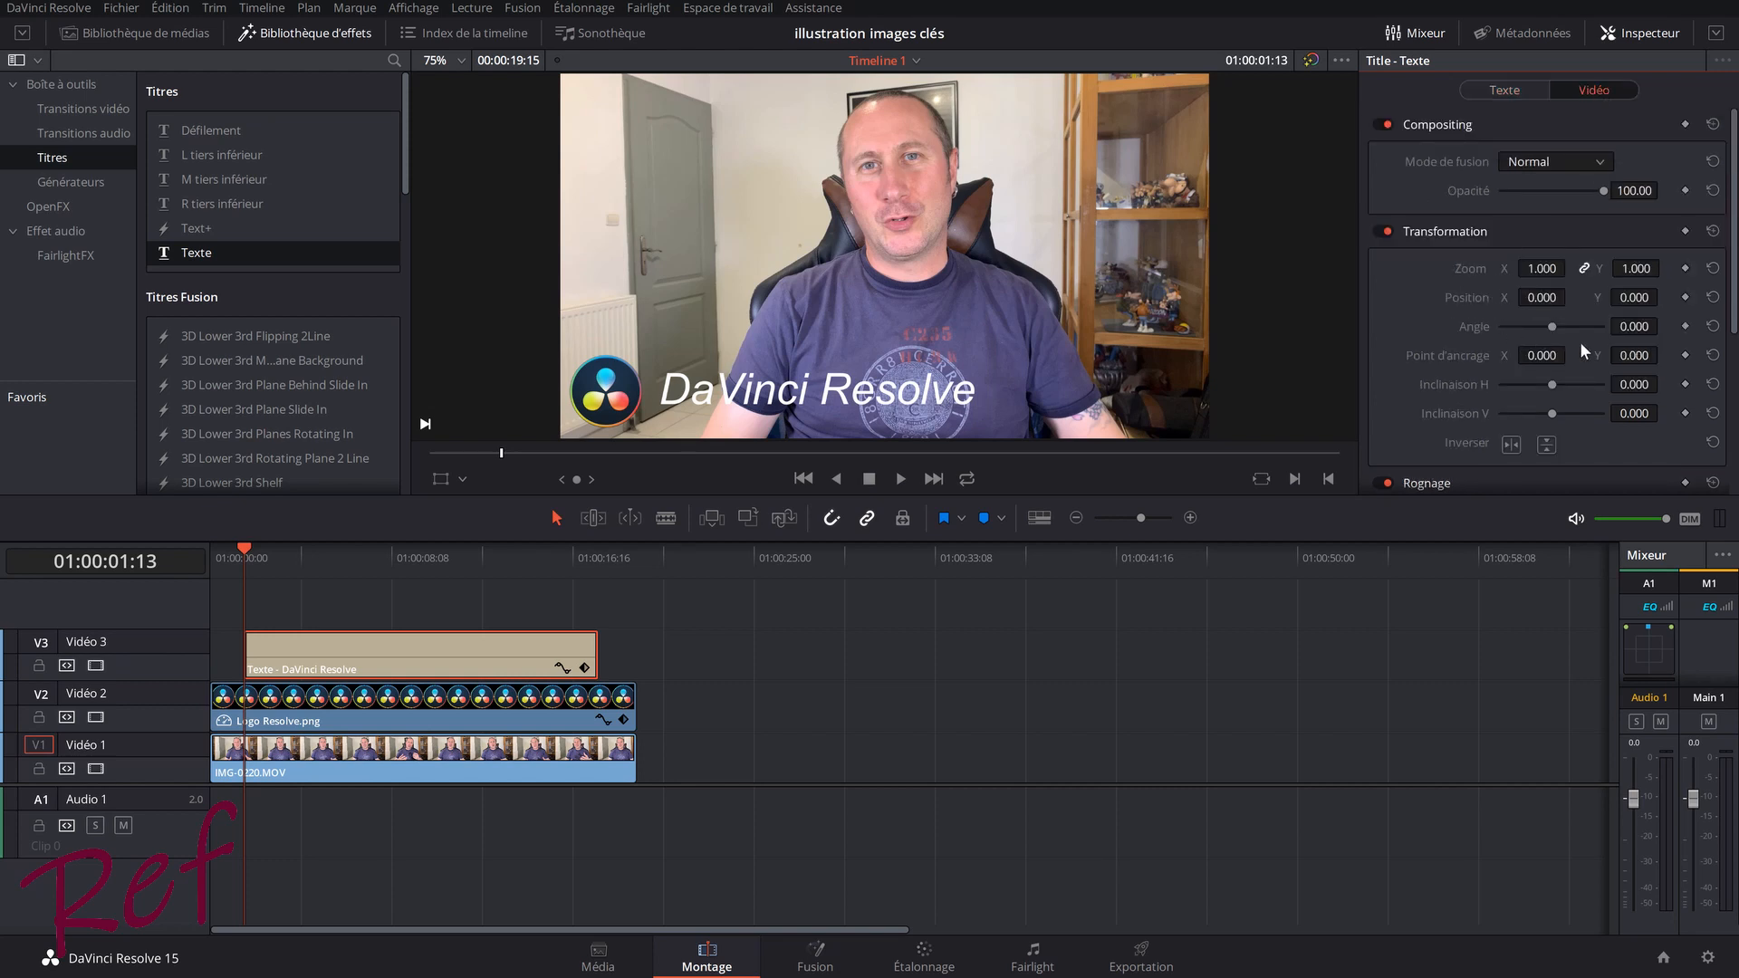
scroll(1580, 344, down, 5)
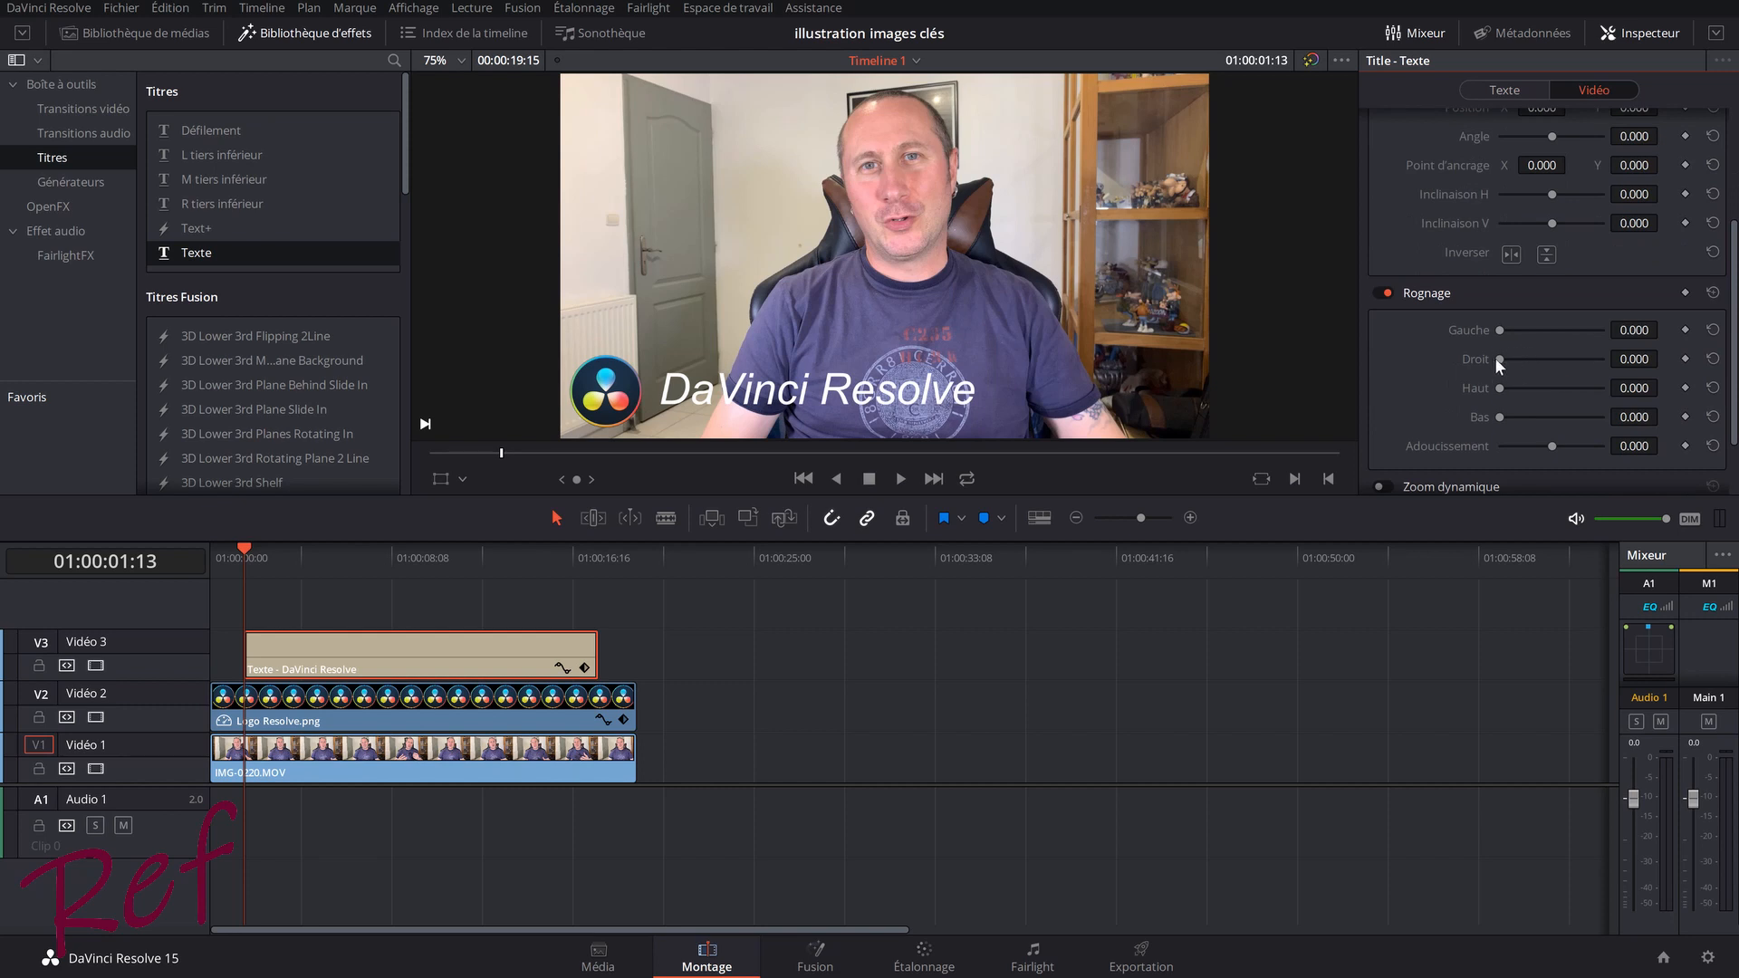
drag(1498, 358, 1589, 362)
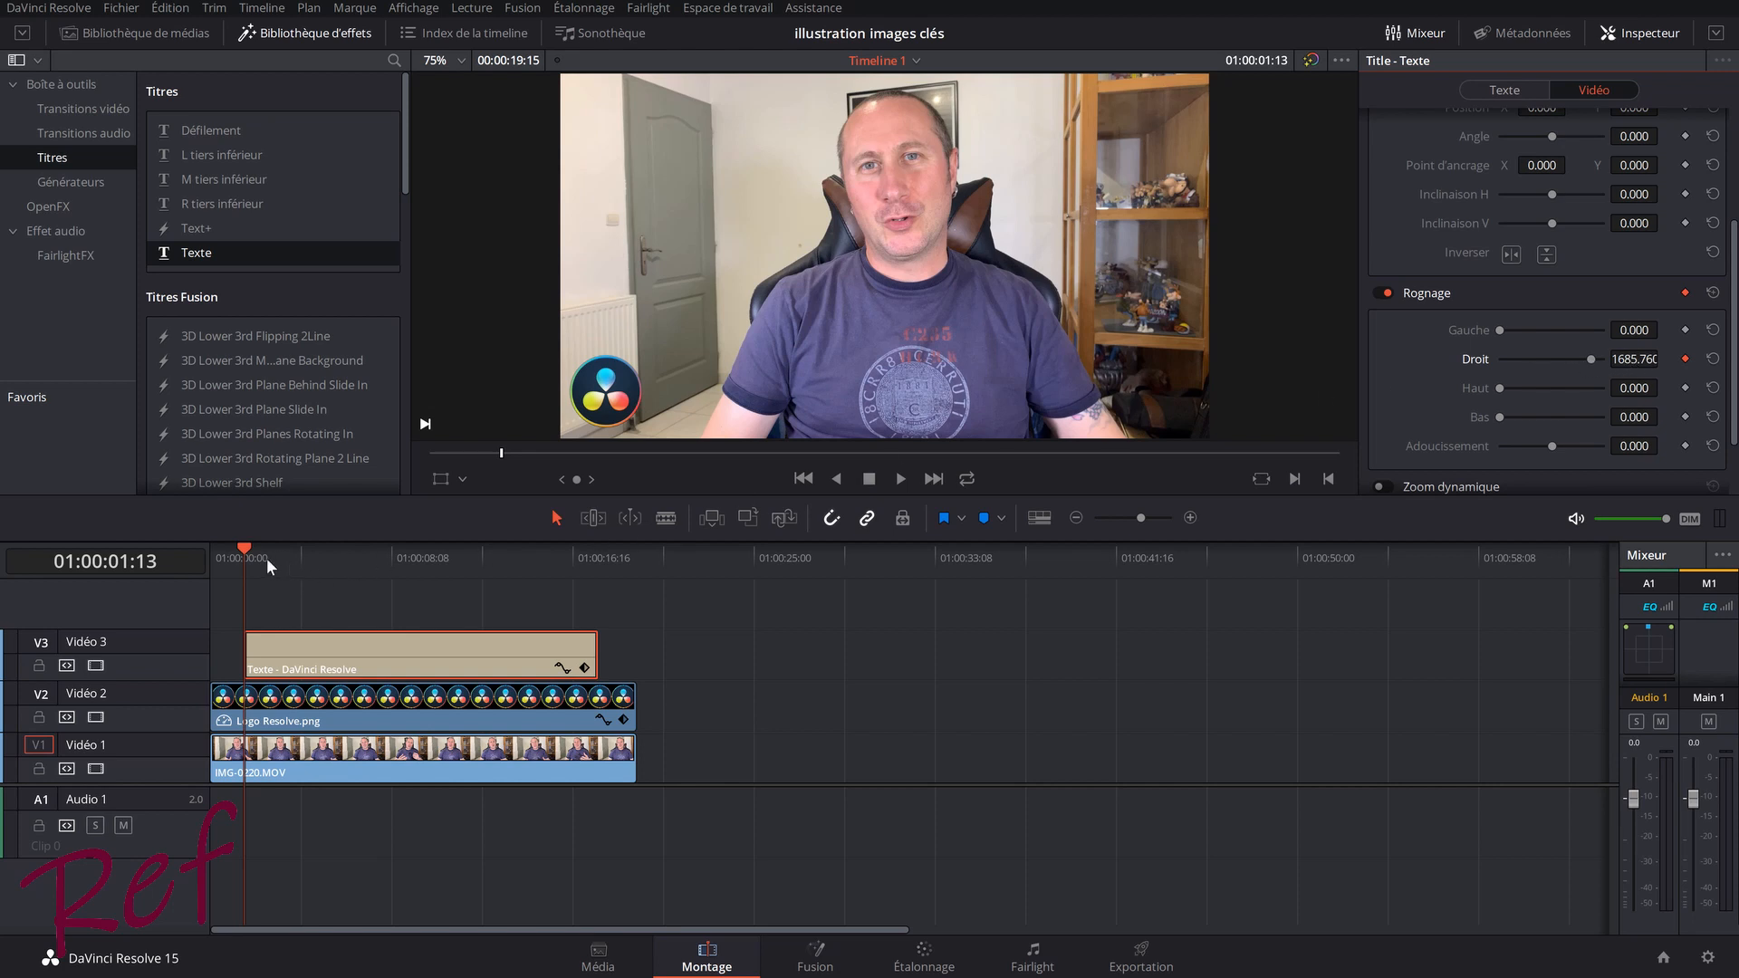
At 01:00:03:07, set the title's right crop to 0.000 as a second keyframe.
drag(247, 546, 280, 548)
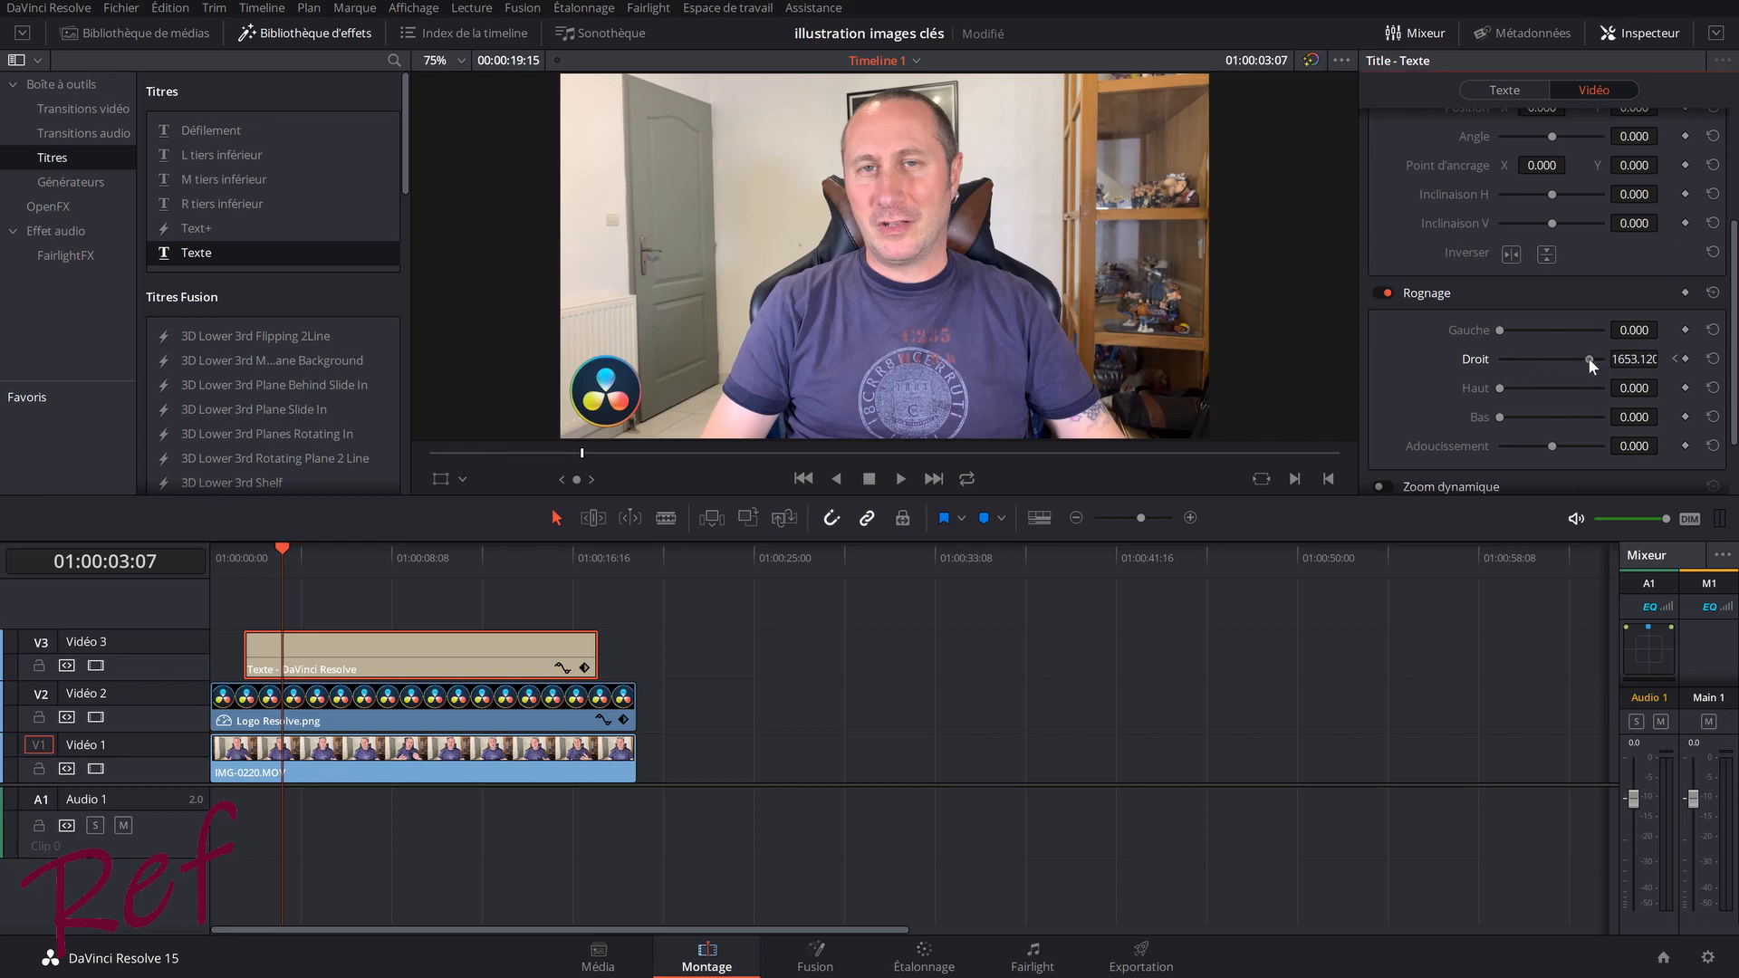
drag(1591, 360, 1491, 361)
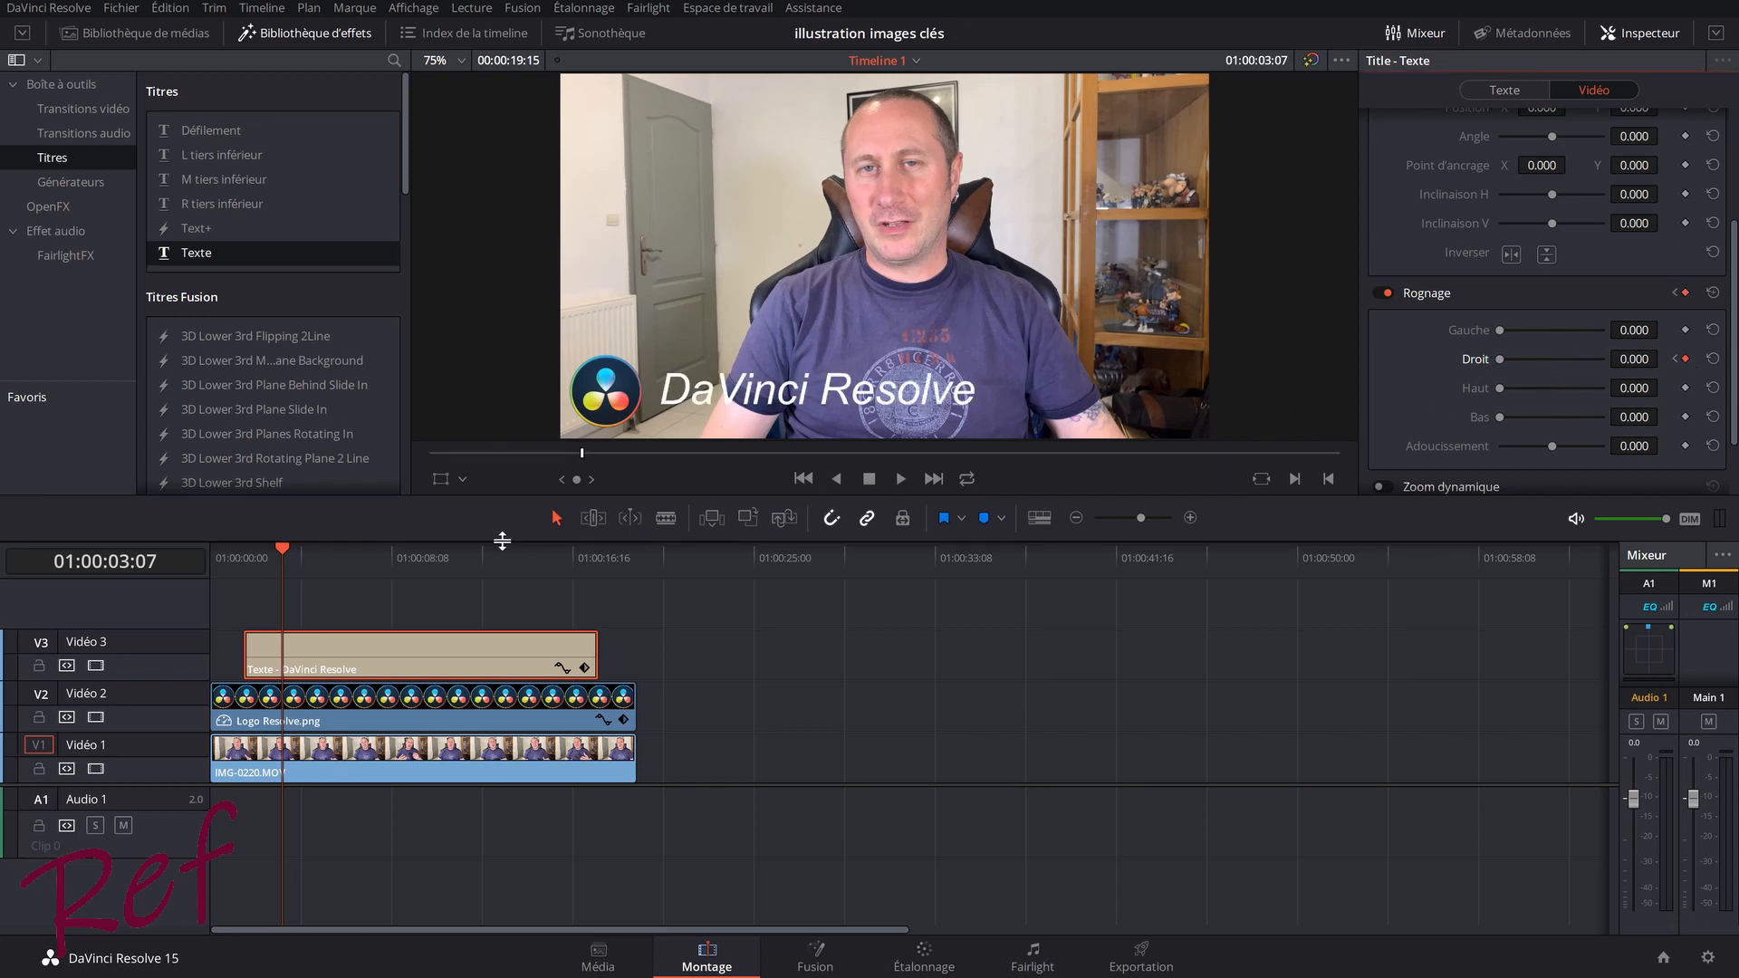
Play the combined logo and title reveal from the start of the timeline.
click(215, 554)
key(space)
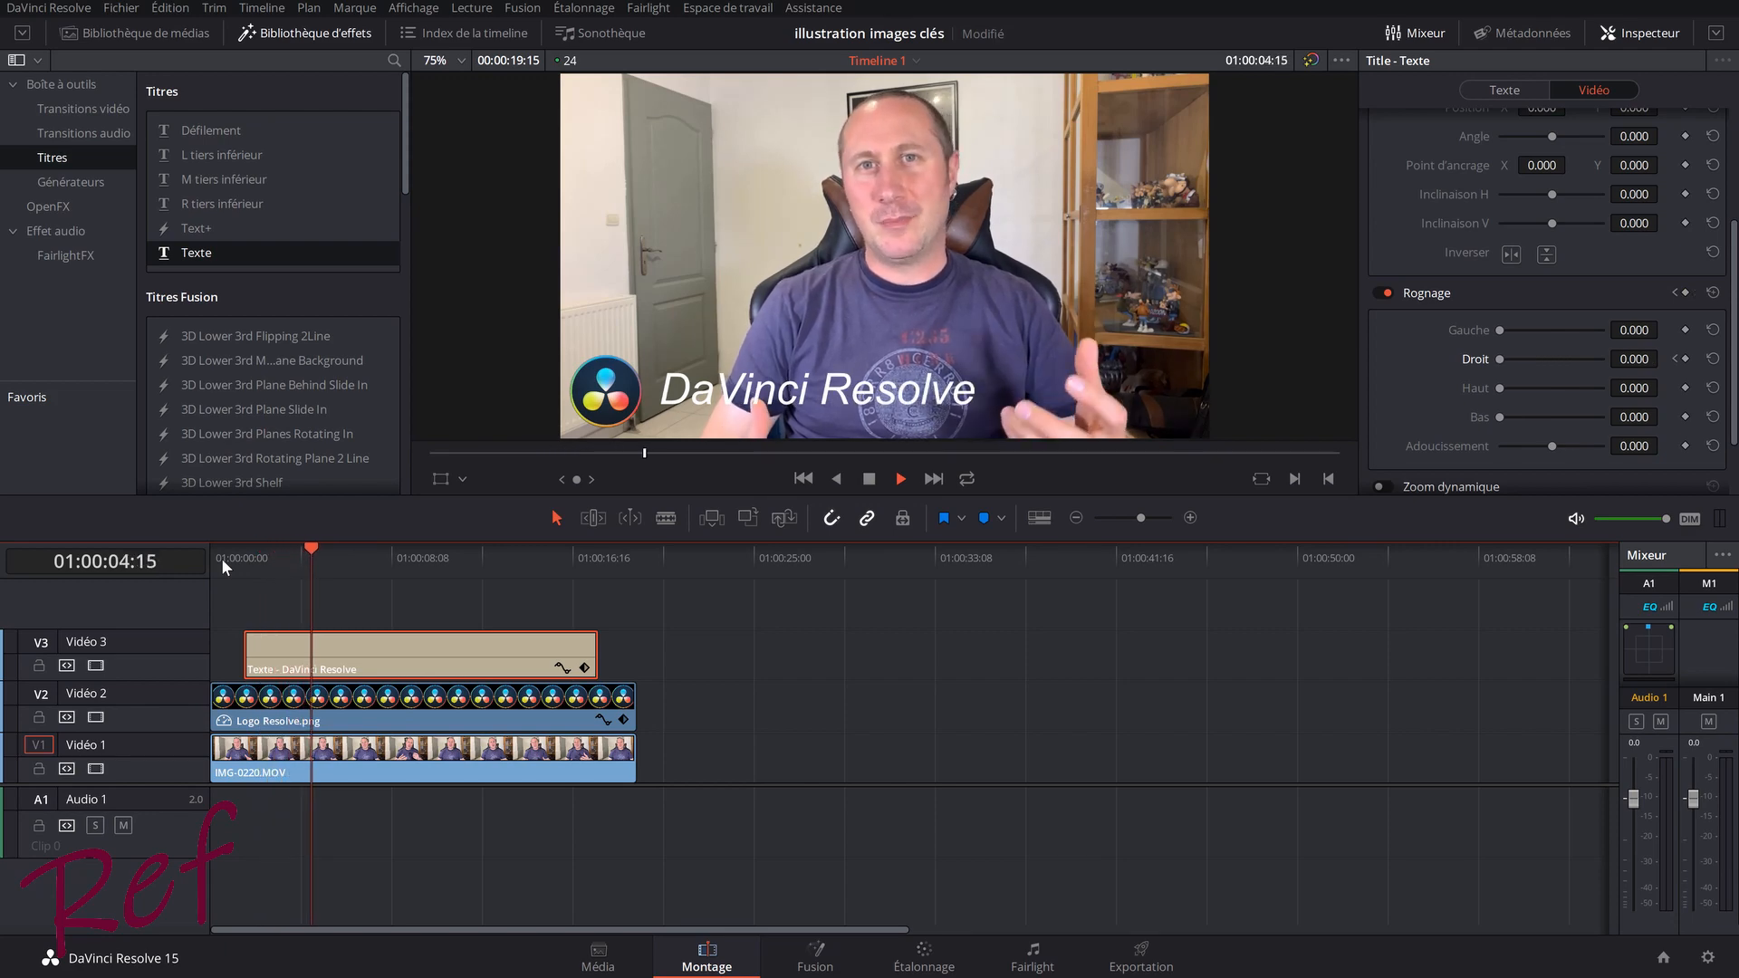
key(space)
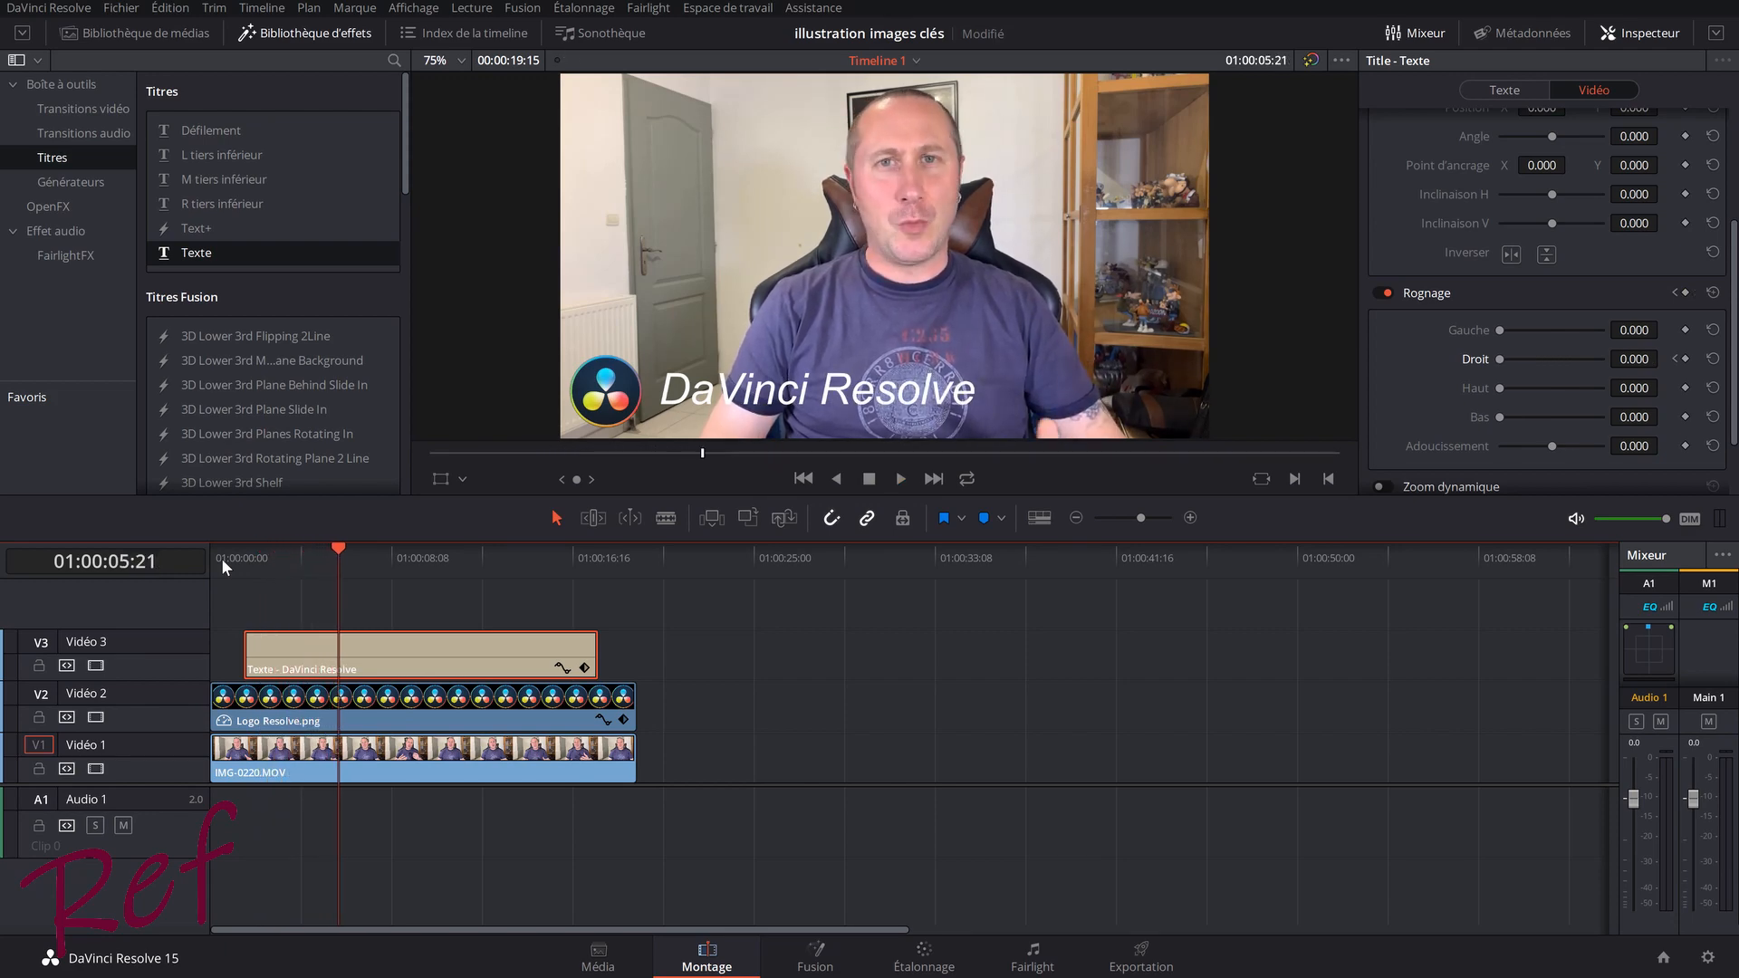